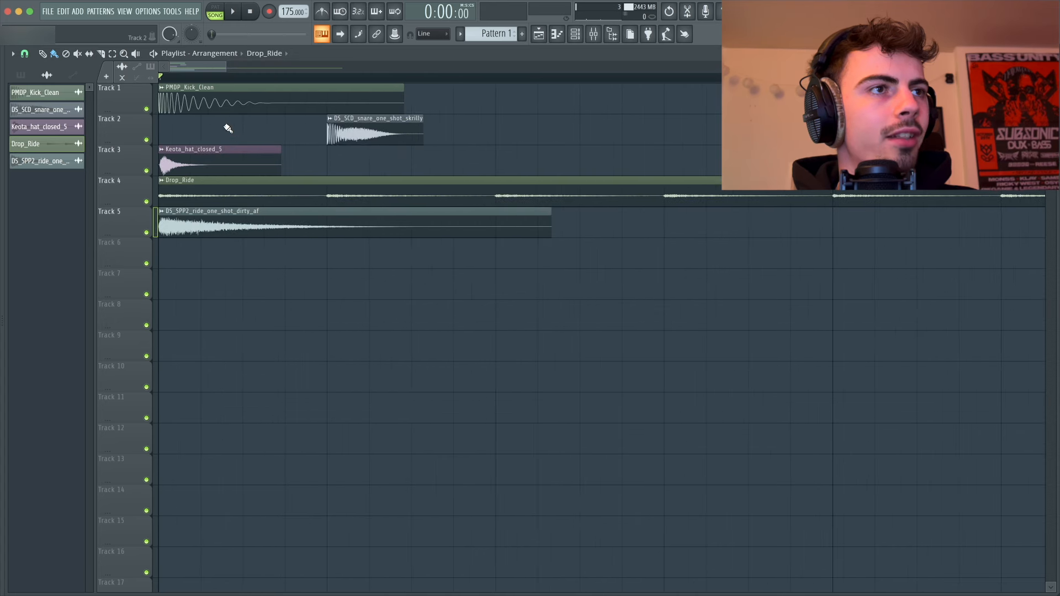
Step: Trim the Keota_hat_closed_5 clip to half a beat and place a unique copy right after it at about -10.8 dB
{"action": "double_click", "coordinate": [211, 162]}
{"action": "key", "text": "Escape"}
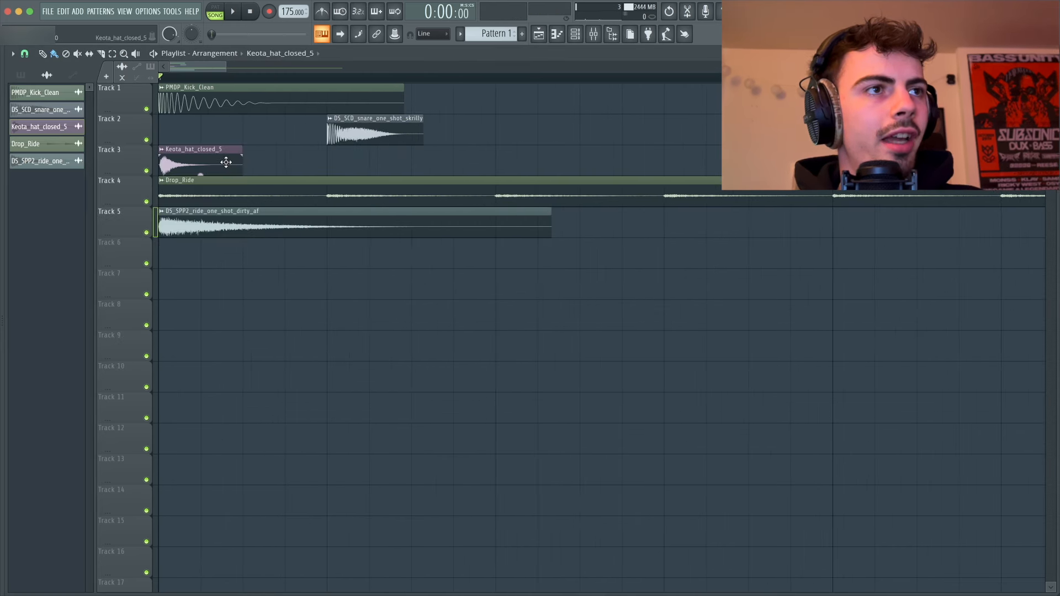
{"action": "left_click", "coordinate": [250, 150]}
{"action": "left_click", "coordinate": [272, 254]}
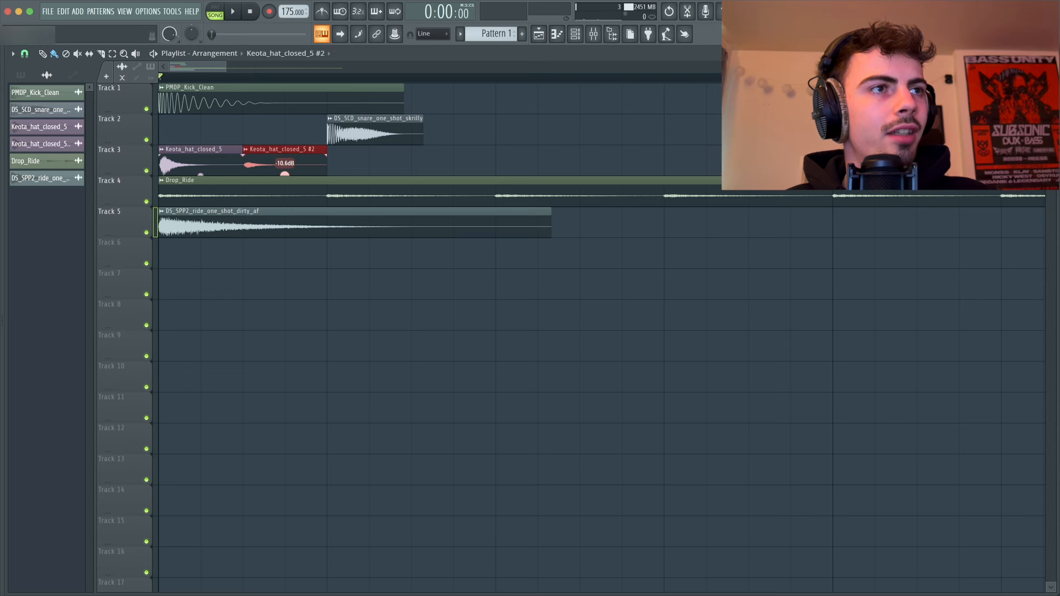
Step: Select the loud and quiet hat clips and repeat the pair until they fill two bars of Track 3
{"action": "scroll", "coordinate": [340, 170], "scroll_direction": "down", "scroll_amount": 2}
{"action": "left_click_drag", "start_coordinate": [340, 171], "coordinate": [182, 164]}
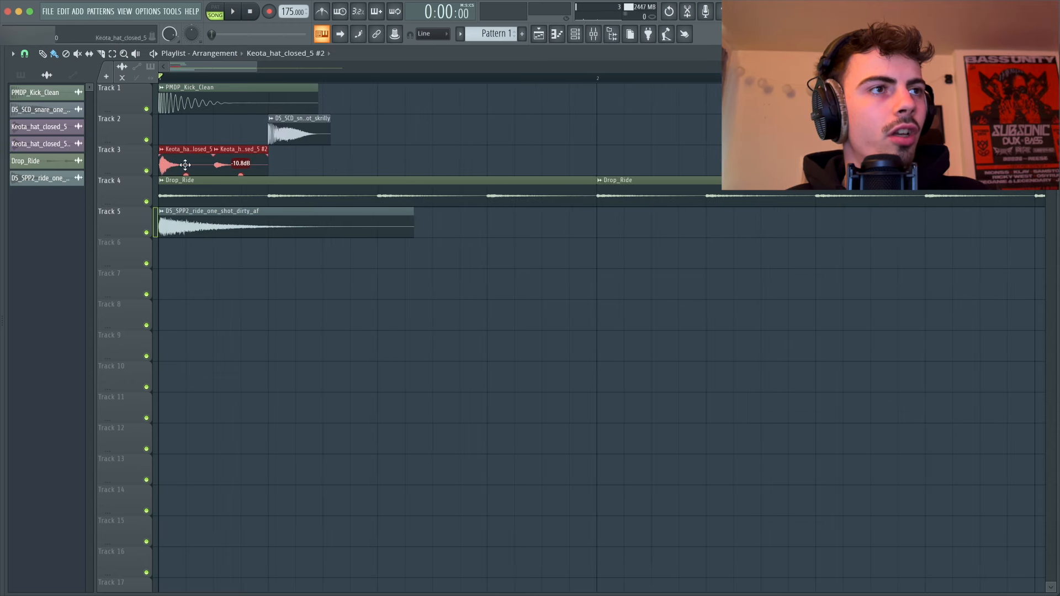
{"action": "scroll", "coordinate": [230, 170], "scroll_direction": "down", "scroll_amount": 3}
{"action": "key", "text": "ctrl+b"}
{"action": "key", "text": "ctrl+b"}
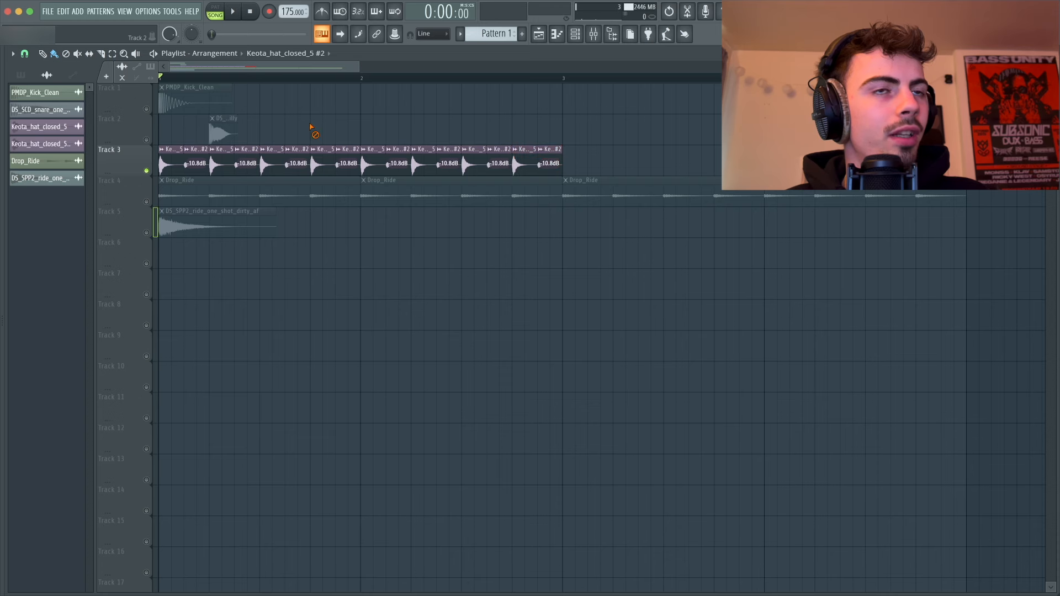
Step: Audition the hats on Track 3 and the Drop_Ride loop on Track 4, each soloed, and restore all tracks
{"action": "key", "text": "space"}
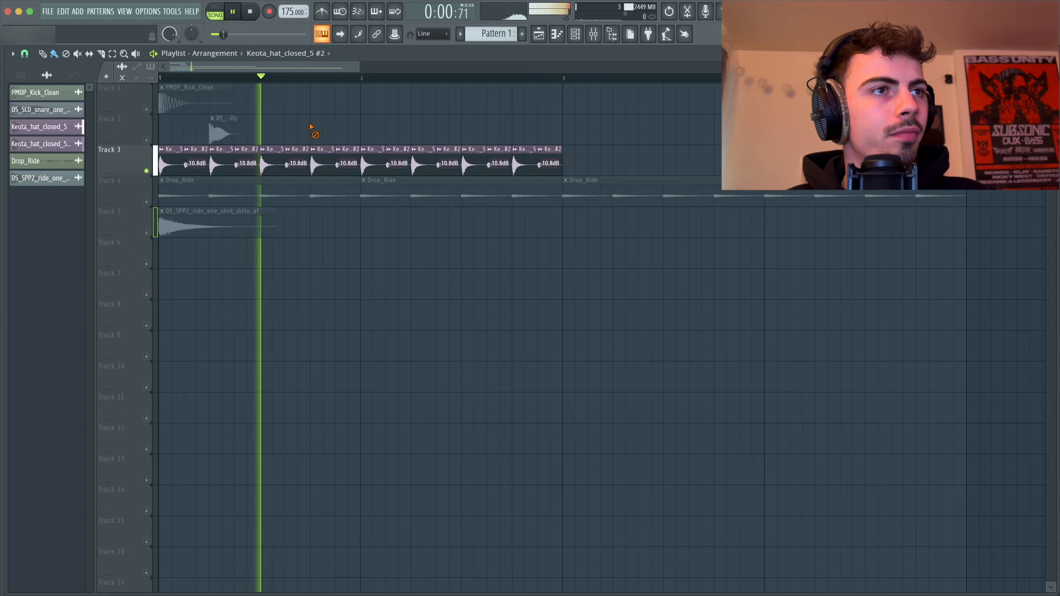
{"action": "key", "text": "space"}
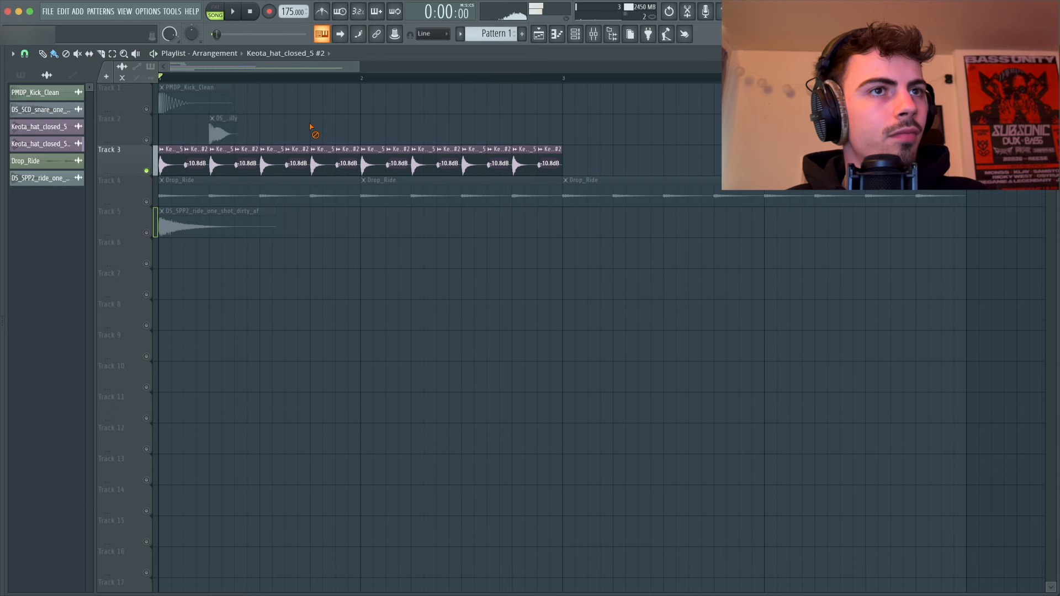
{"action": "left_click", "coordinate": [147, 171], "text": "ctrl"}
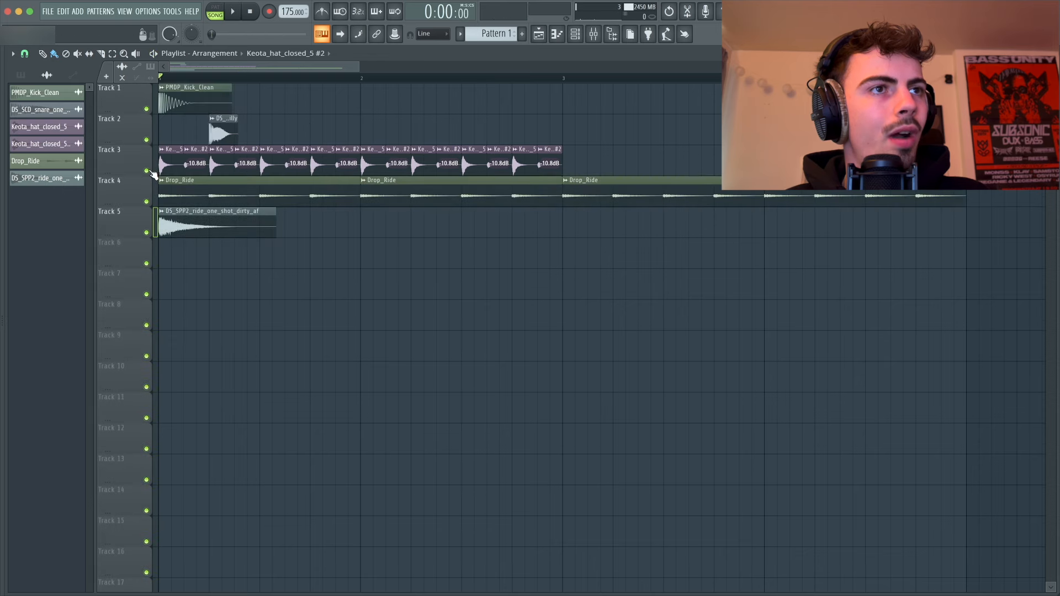
{"action": "left_click", "coordinate": [147, 202], "text": "ctrl"}
{"action": "key", "text": "space"}
{"action": "key", "text": "space"}
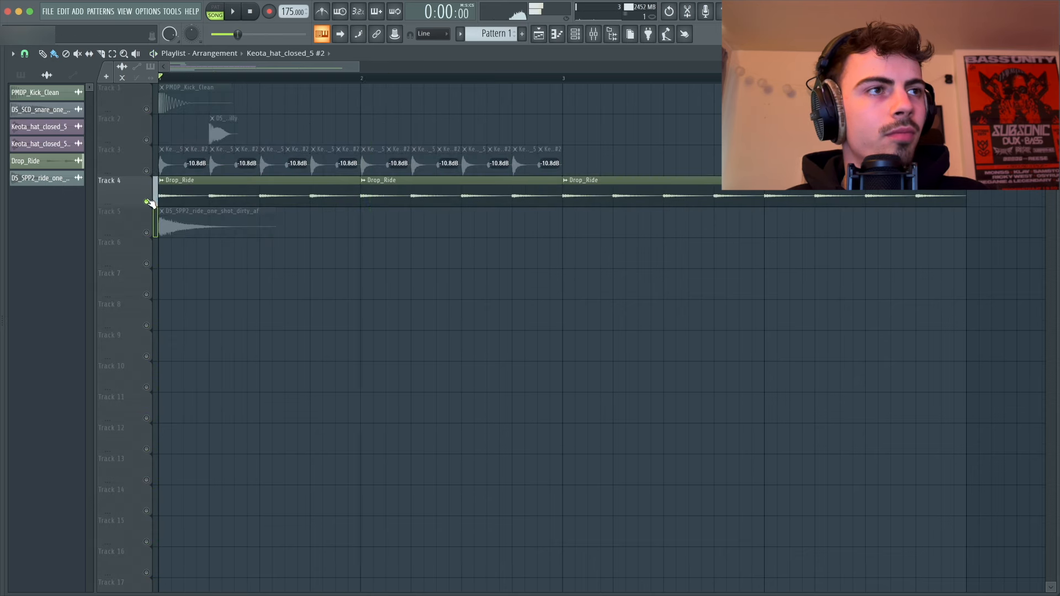
{"action": "left_click", "coordinate": [147, 201], "text": "ctrl"}
Step: Trim the DS_SPP2_ride_one_shot_dirty_af clip to one beat and repeat it on every beat for two bars of Track 5
{"action": "scroll", "coordinate": [310, 227], "scroll_direction": "up", "scroll_amount": 3}
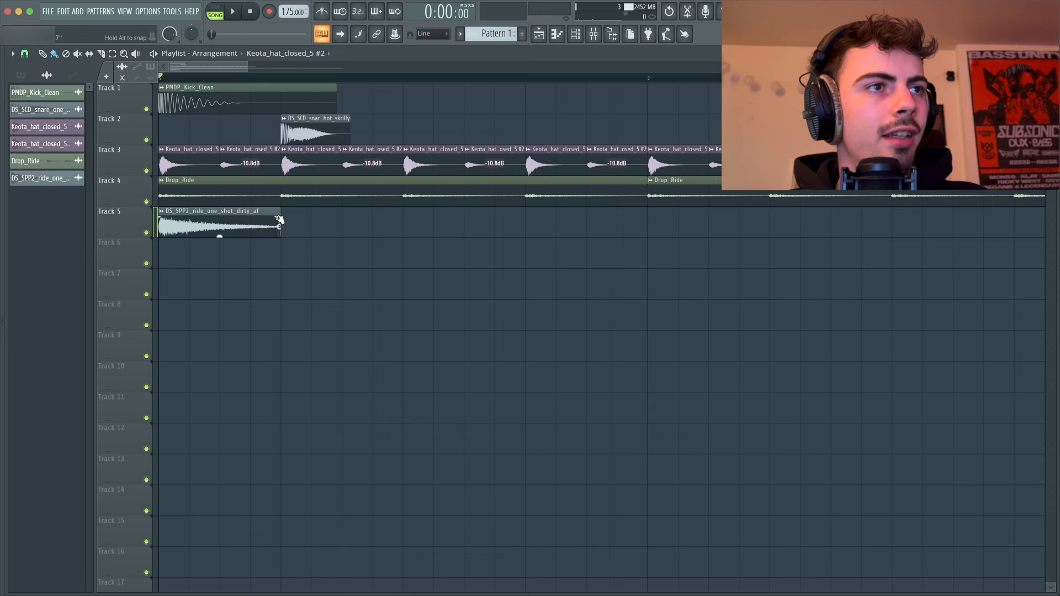
{"action": "scroll", "coordinate": [331, 241], "scroll_direction": "down", "scroll_amount": 3}
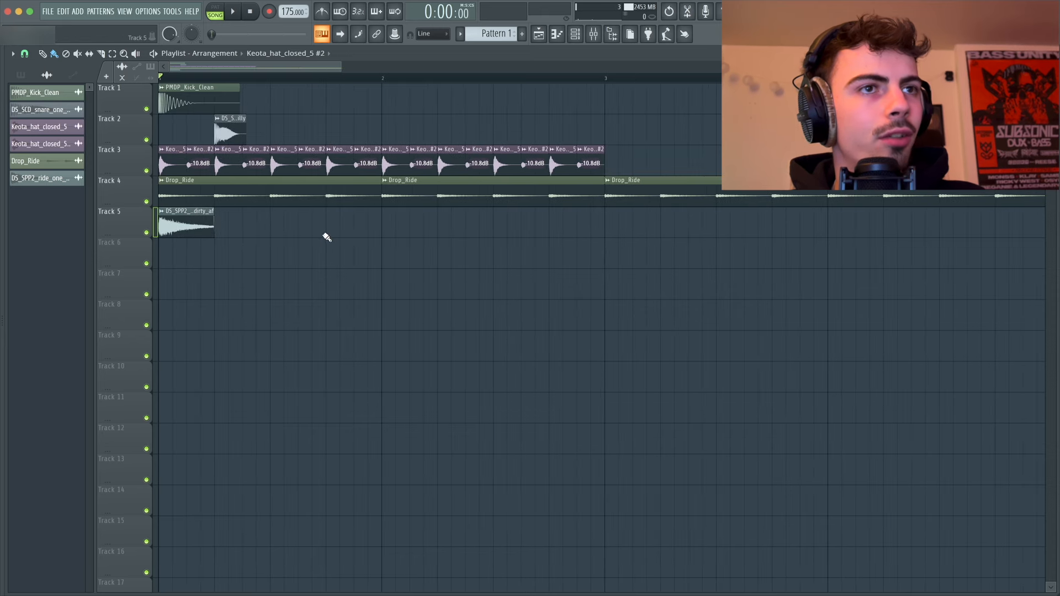
{"action": "left_click_drag", "start_coordinate": [168, 227], "coordinate": [356, 266]}
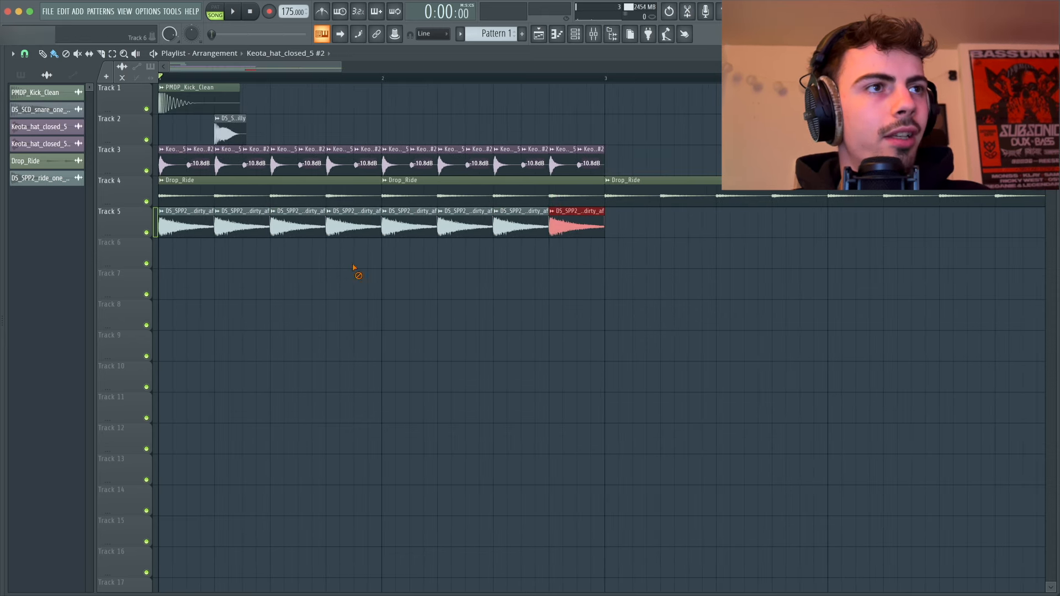
Step: Build a two-bar drum pattern with snares on beats 2 and 4 and kicks on beat 1 and halfway between beats 3 and 4
{"action": "scroll", "coordinate": [310, 210], "scroll_direction": "up", "scroll_amount": 3}
{"action": "left_click", "coordinate": [255, 130]}
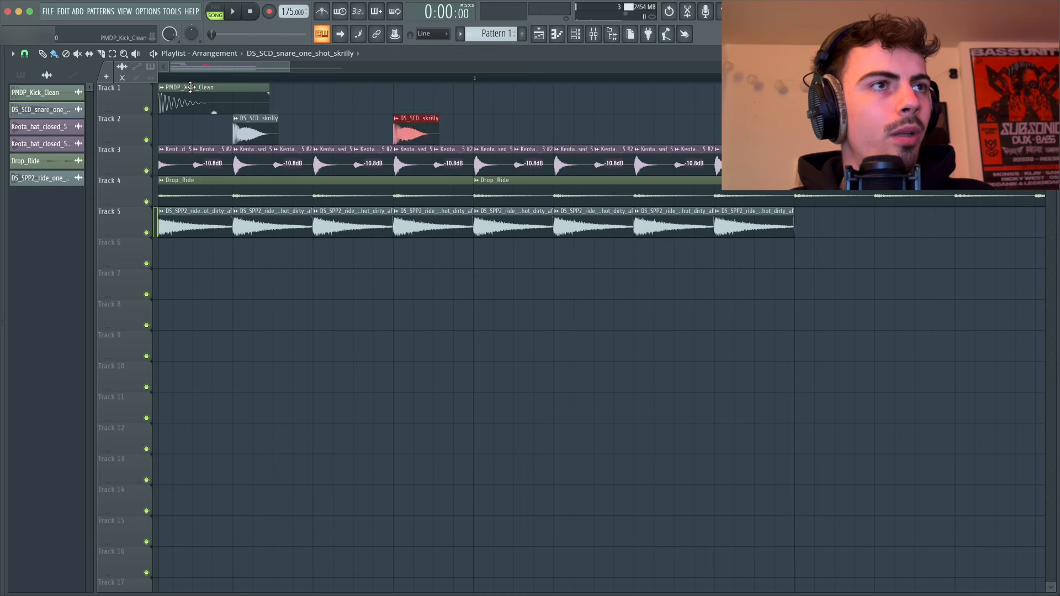
{"action": "scroll", "coordinate": [330, 112], "scroll_direction": "down", "scroll_amount": 3}
{"action": "left_click_drag", "start_coordinate": [381, 137], "coordinate": [356, 109]}
Step: Duplicate the two-bar kick, snare, hat and one-shot ride clips to fill four bars, and play the beat back
{"action": "left_click_drag", "start_coordinate": [543, 166], "coordinate": [159, 95]}
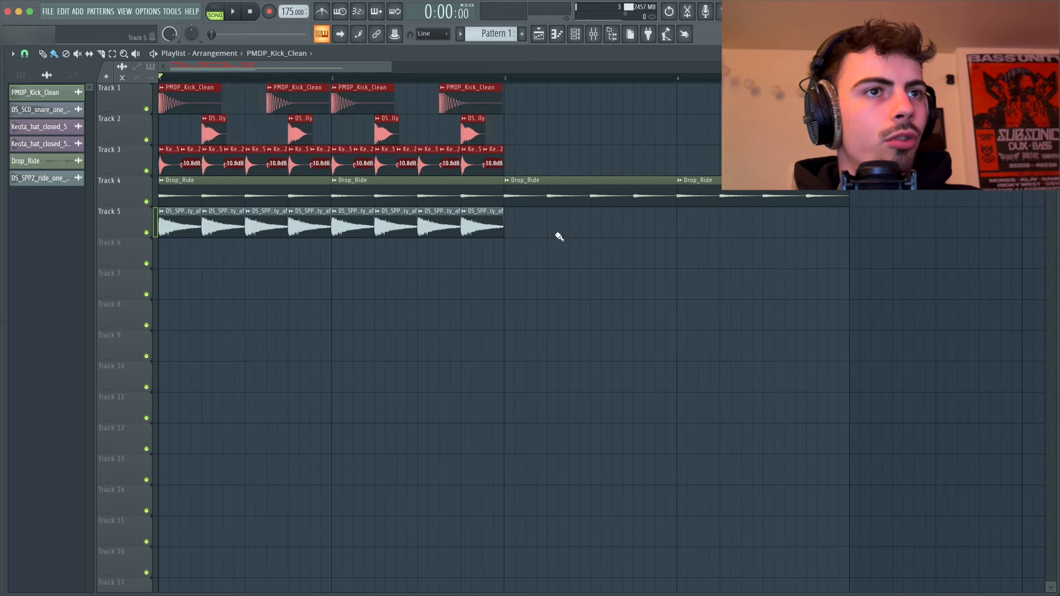
{"action": "left_click_drag", "start_coordinate": [555, 232], "coordinate": [147, 236]}
{"action": "key", "text": "super+b"}
{"action": "left_click", "coordinate": [253, 276]}
{"action": "key", "text": "space"}
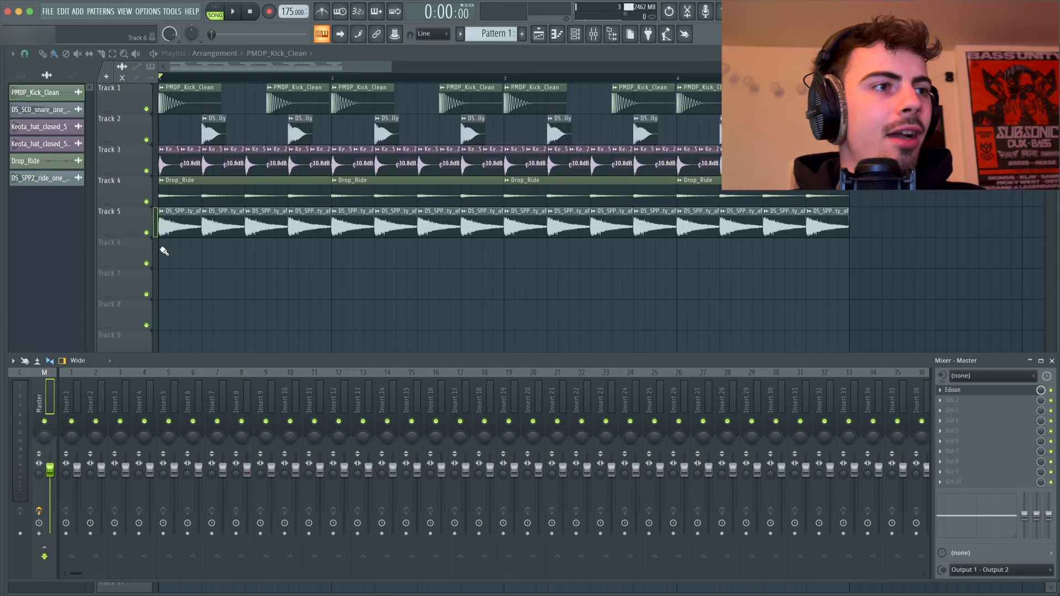
Step: Turn playlist Tracks 1 to 5 into audio tracks linked to mixer Inserts 1 to 5
{"action": "key", "text": "F9"}
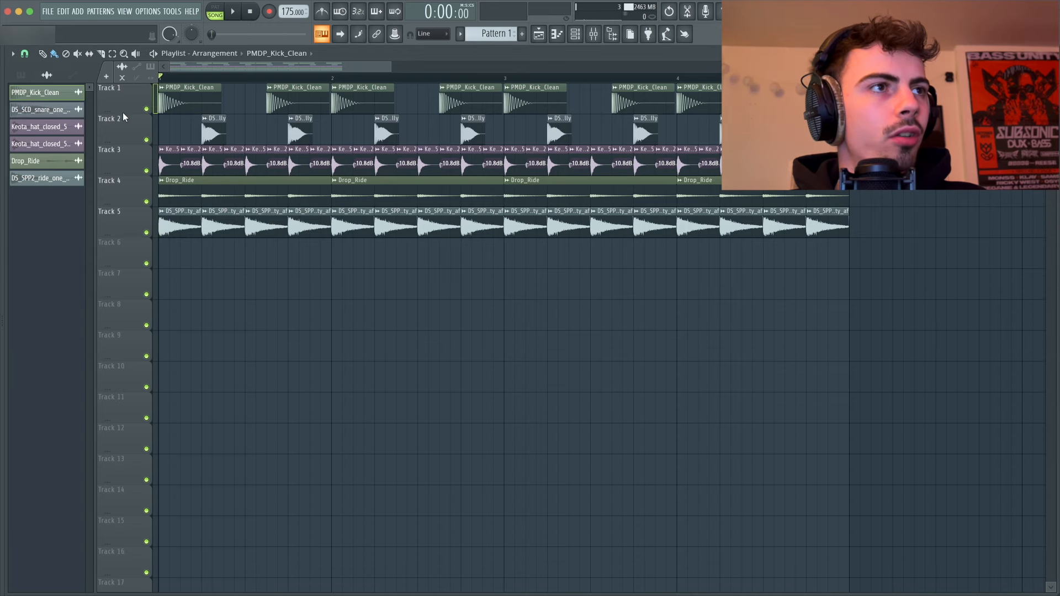
{"action": "left_click_drag", "start_coordinate": [123, 117], "coordinate": [127, 213]}
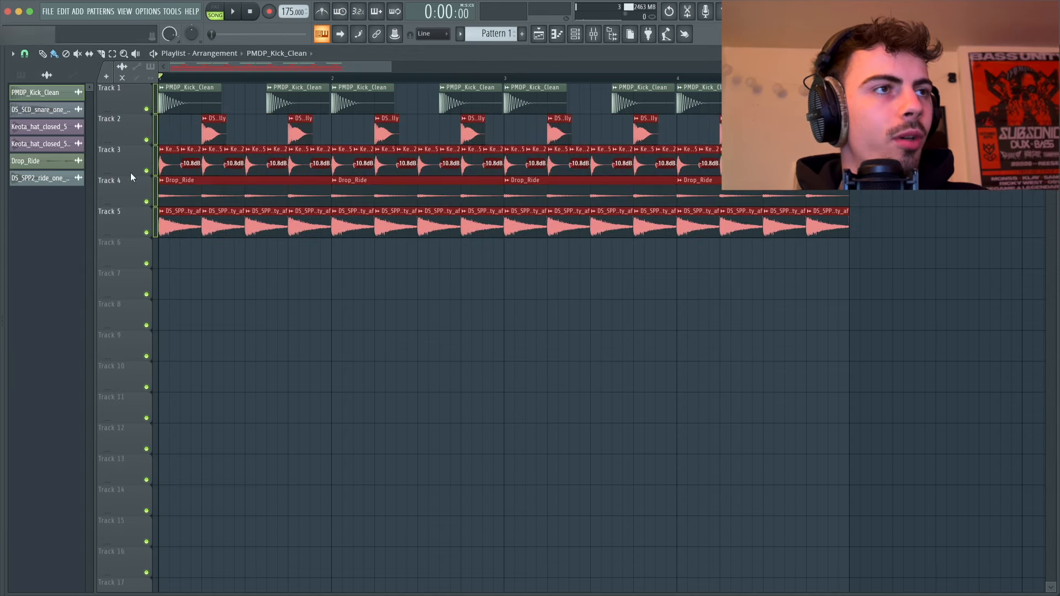
{"action": "right_click", "coordinate": [126, 93]}
{"action": "mouse_move", "coordinate": [223, 169]}
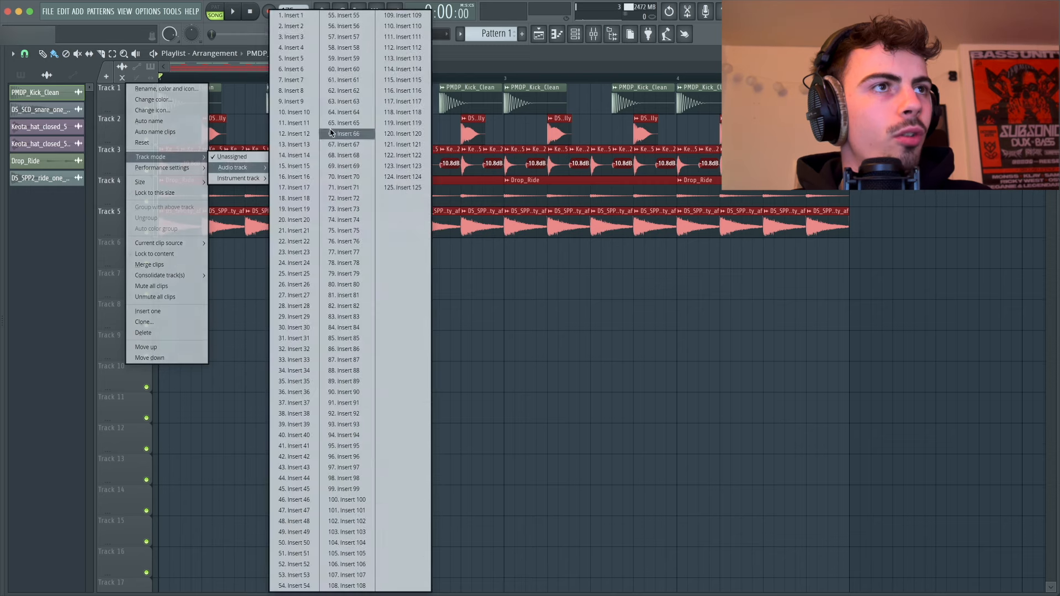
{"action": "left_click", "coordinate": [300, 18]}
{"action": "left_click", "coordinate": [279, 309], "text": "super"}
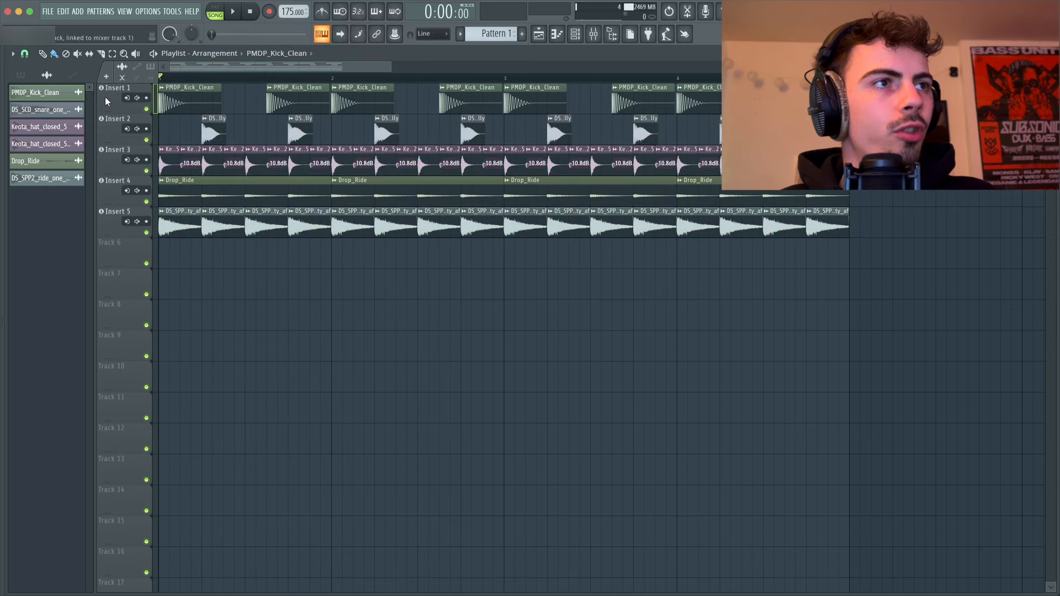
Step: Name the five audio tracks Kick, Snare, Hat 1, Ride 1 and Ride 2, and colour their mixer tracks red
{"action": "right_click", "coordinate": [106, 96]}
{"action": "key", "text": "F9"}
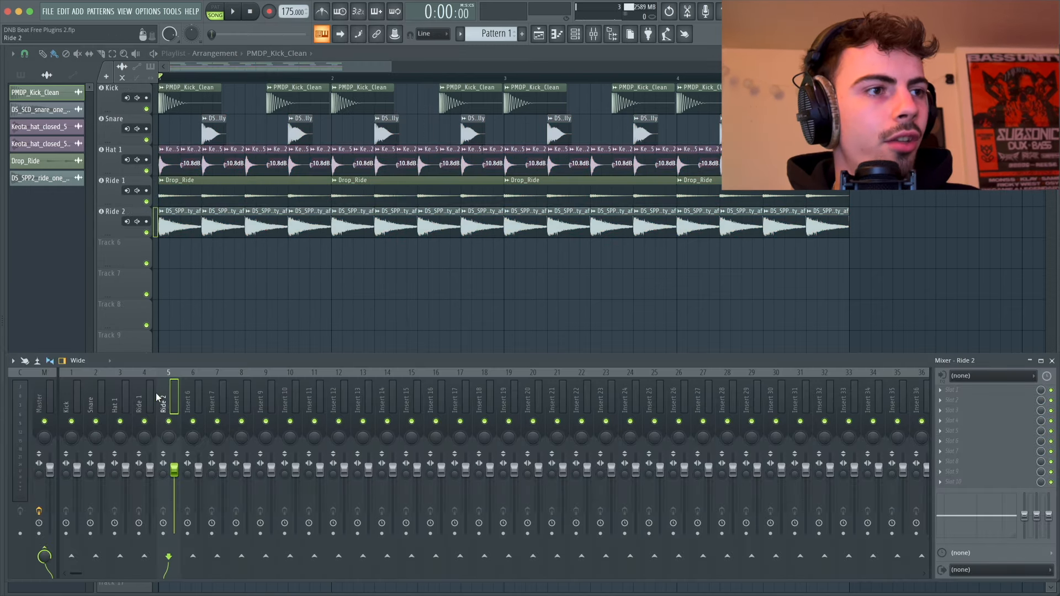
{"action": "left_click_drag", "start_coordinate": [156, 393], "coordinate": [81, 388]}
{"action": "right_click", "coordinate": [82, 388]}
{"action": "left_click", "coordinate": [107, 277]}
{"action": "left_click", "coordinate": [108, 375]}
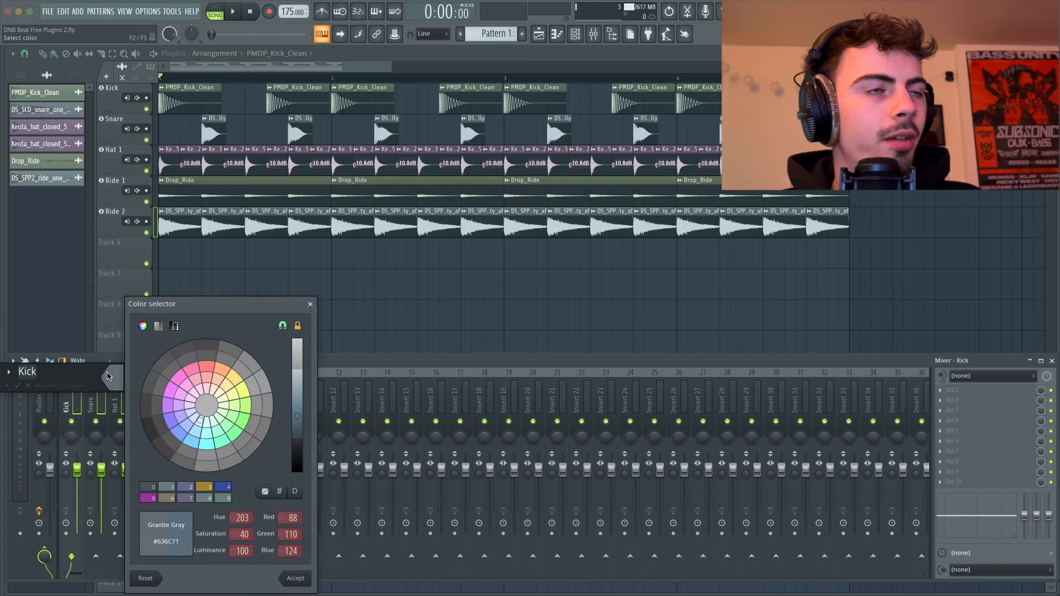
{"action": "double_click", "coordinate": [210, 371]}
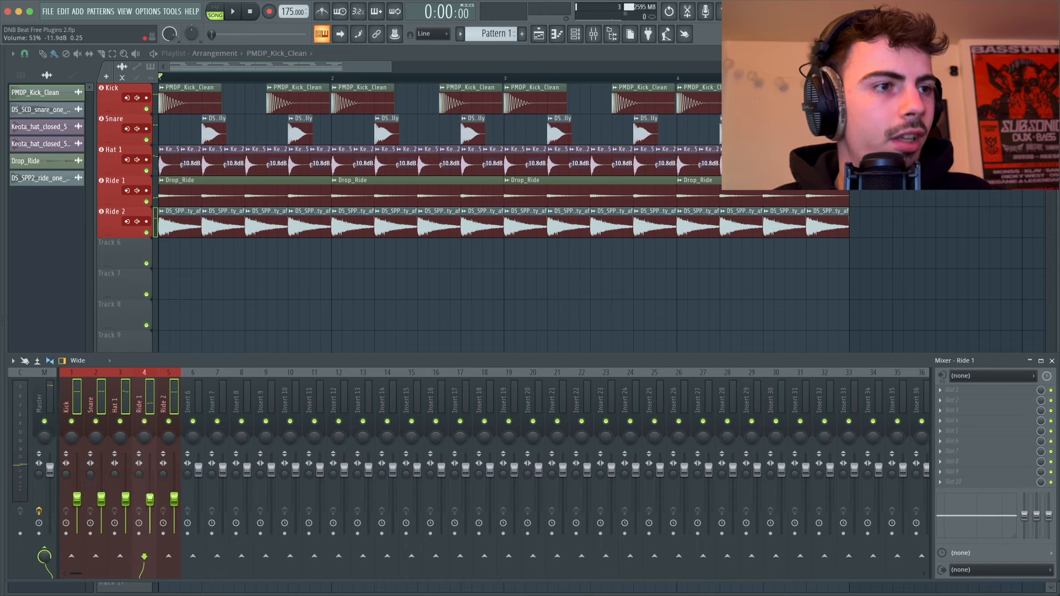
Step: Balance the drum levels during playback from -12 dB, setting Hat 1 to about -15.3 dB and Ride 1 to about -8.4 dB, with Ride 2 slightly lowered
{"action": "left_click", "coordinate": [79, 399]}
{"action": "key", "text": "space"}
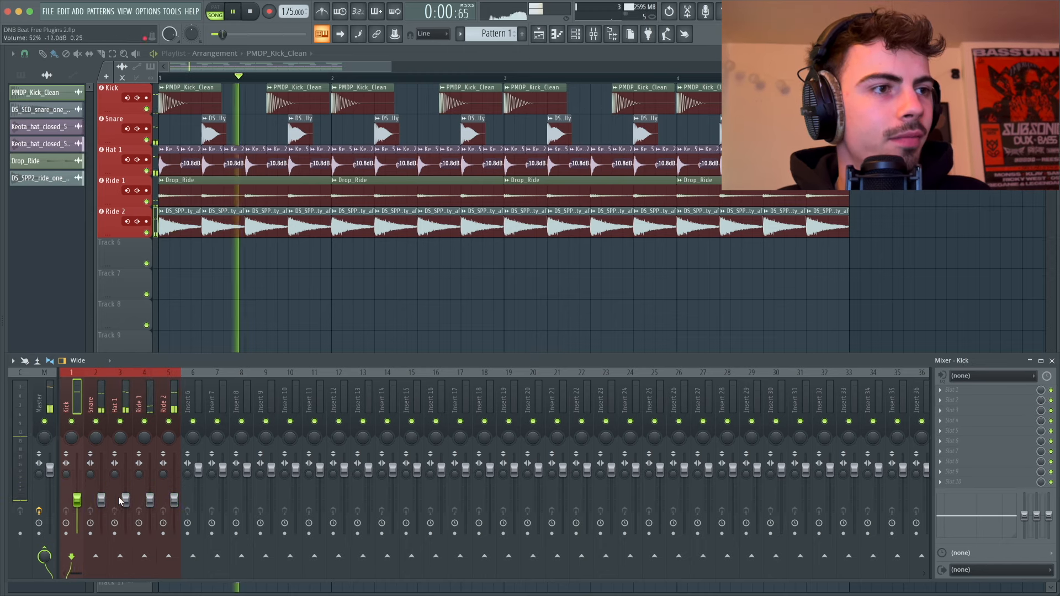
{"action": "left_click_drag", "start_coordinate": [125, 499], "coordinate": [150, 534]}
{"action": "left_click_drag", "start_coordinate": [174, 500], "coordinate": [150, 496]}
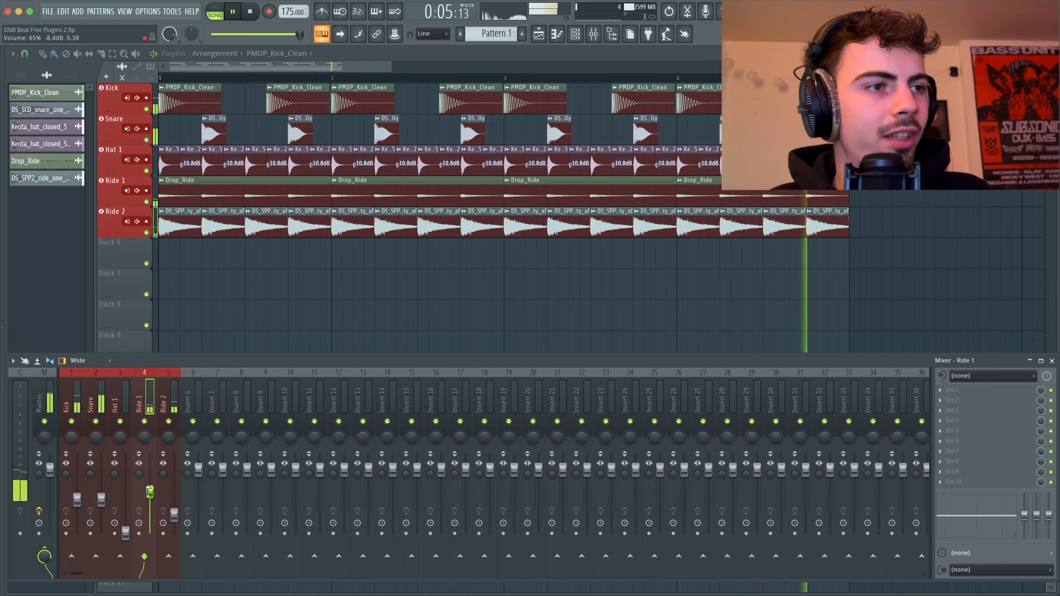
{"action": "left_click_drag", "start_coordinate": [125, 532], "coordinate": [125, 507]}
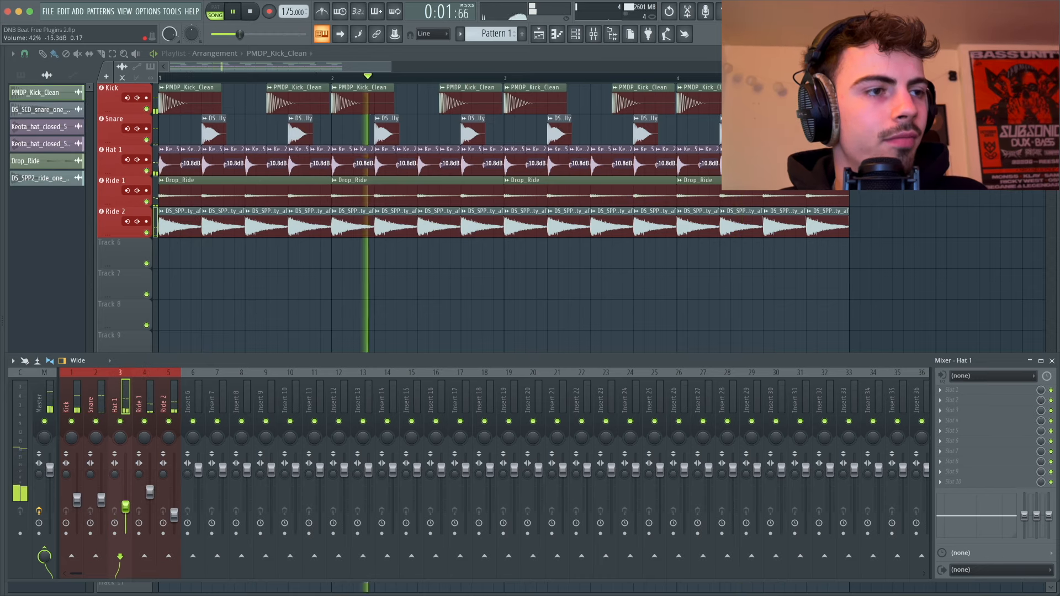
Step: Free up mixer Insert 1 by shifting the drum tracks along one slot, and name it Drum Bus
{"action": "left_click_drag", "start_coordinate": [177, 359], "coordinate": [183, 372]}
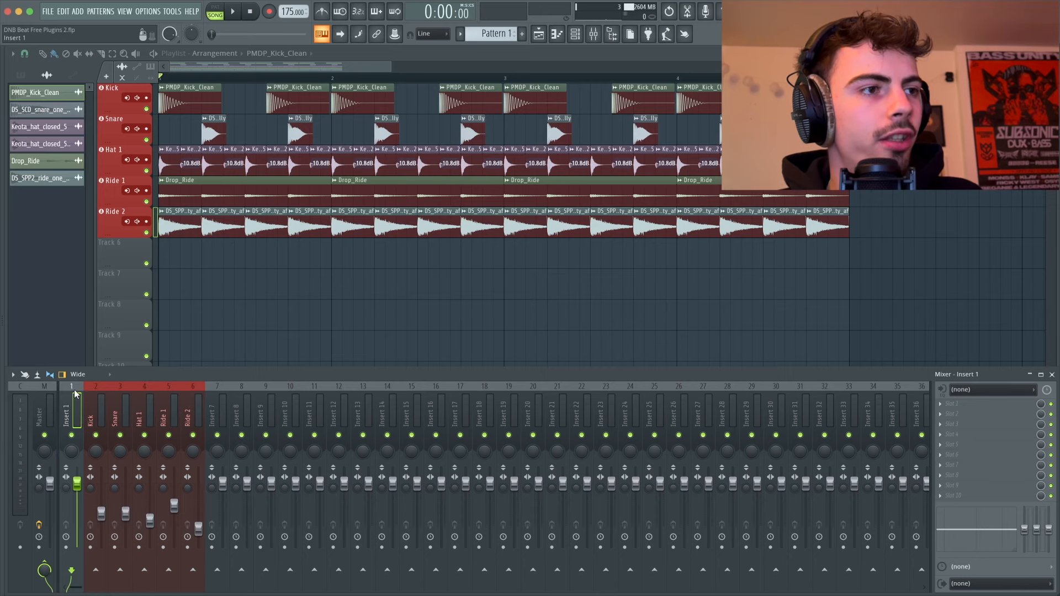
{"action": "right_click", "coordinate": [76, 395]}
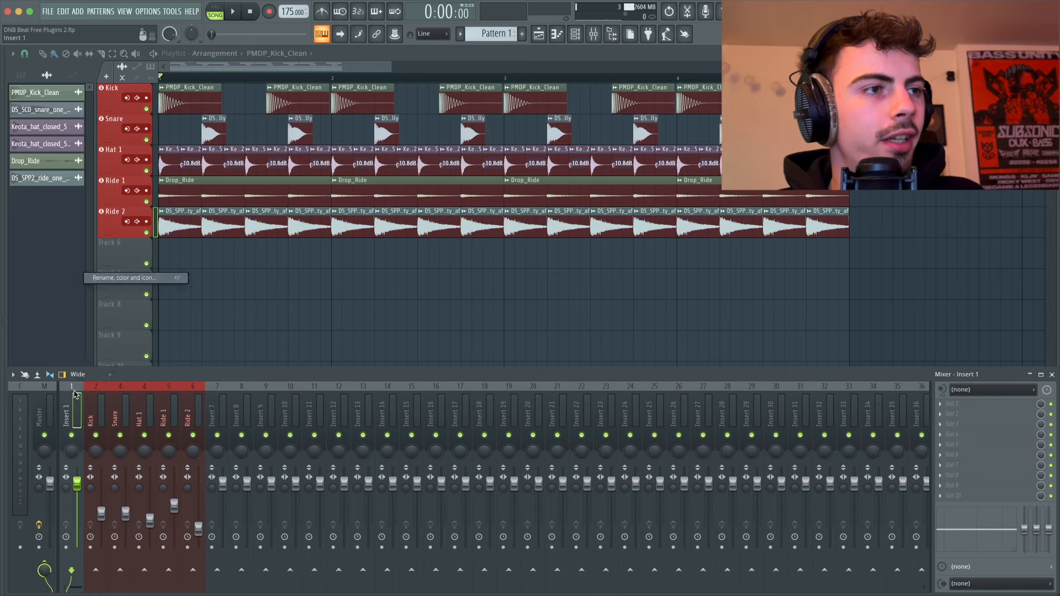
{"action": "key", "text": "F2"}
{"action": "type", "text": "Drum Bus"}
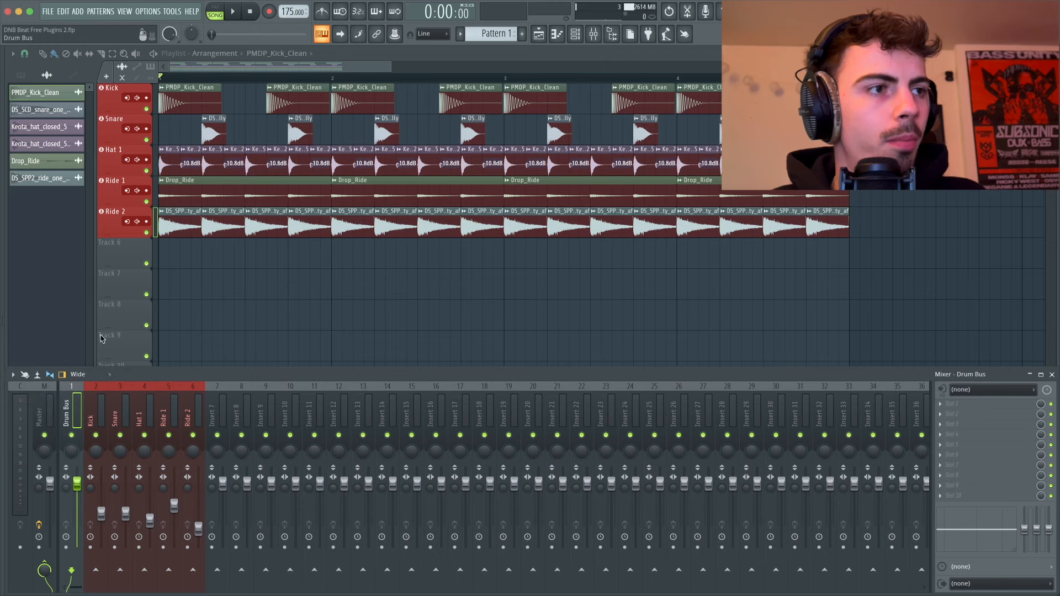
Step: Insert a playlist track above Kick and make it an audio track linked to the Drum Bus mixer track
{"action": "right_click", "coordinate": [107, 100]}
{"action": "left_click", "coordinate": [137, 311]}
{"action": "right_click", "coordinate": [116, 99]}
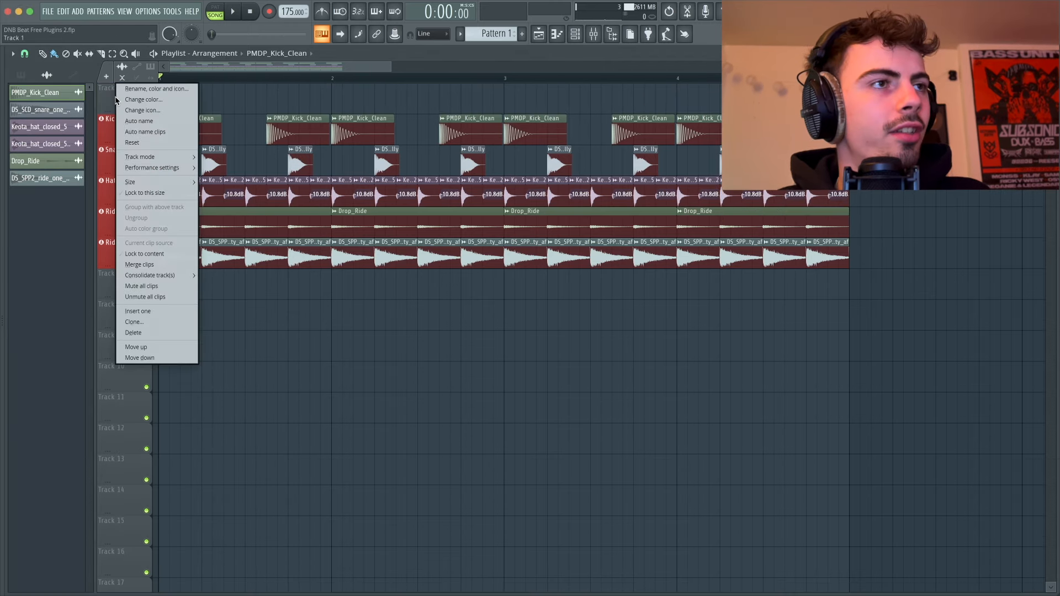
{"action": "mouse_move", "coordinate": [210, 168]}
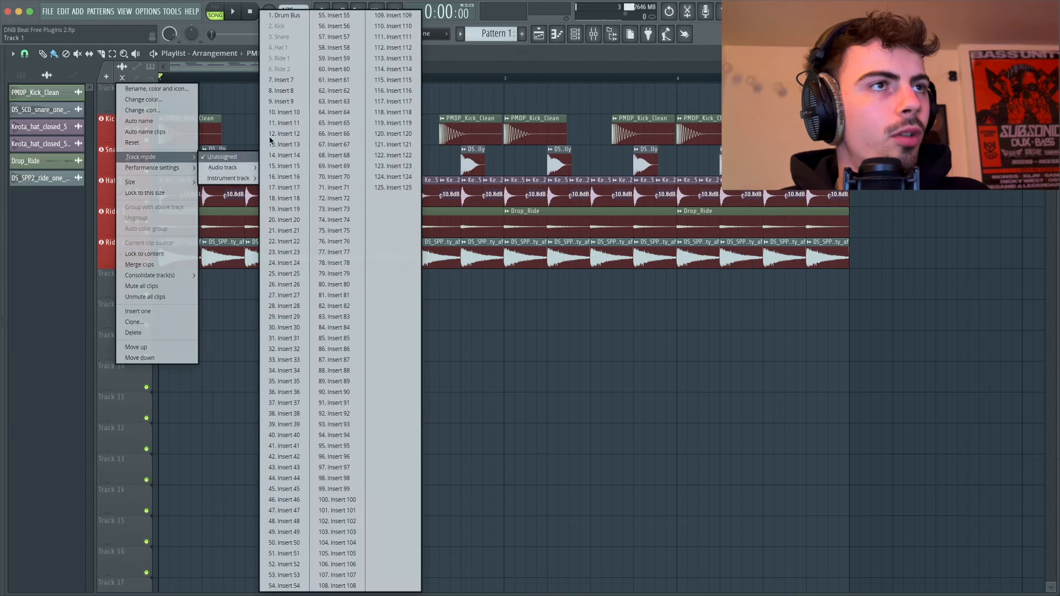
{"action": "left_click", "coordinate": [284, 15]}
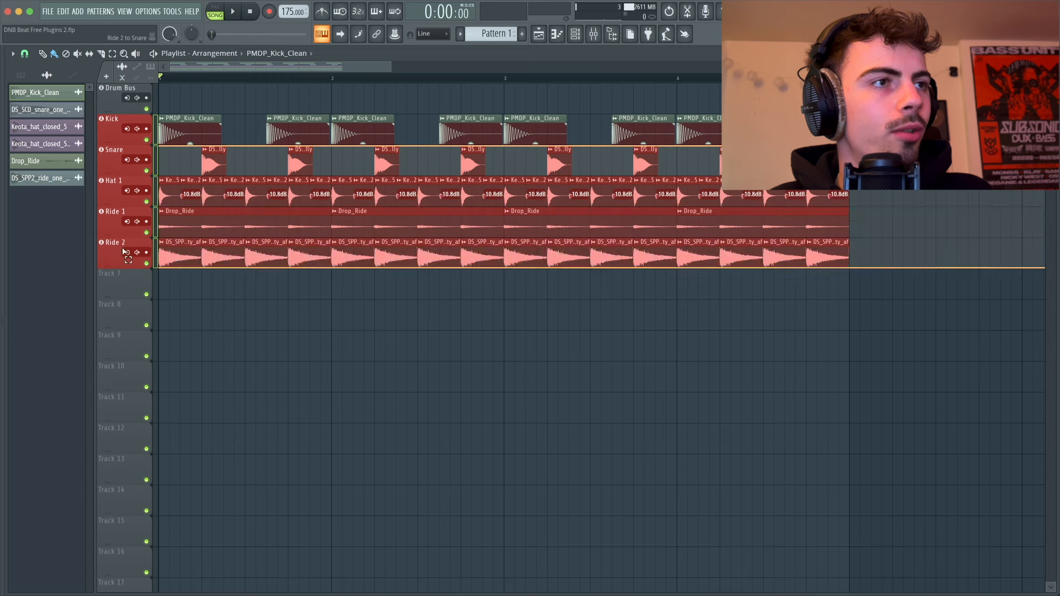
Step: Group the Kick, Snare, Hat 1, Ride 1 and Ride 2 tracks under Drum Bus, and colour the Drum Bus track dark red
{"action": "right_click", "coordinate": [115, 129]}
{"action": "key", "text": "g"}
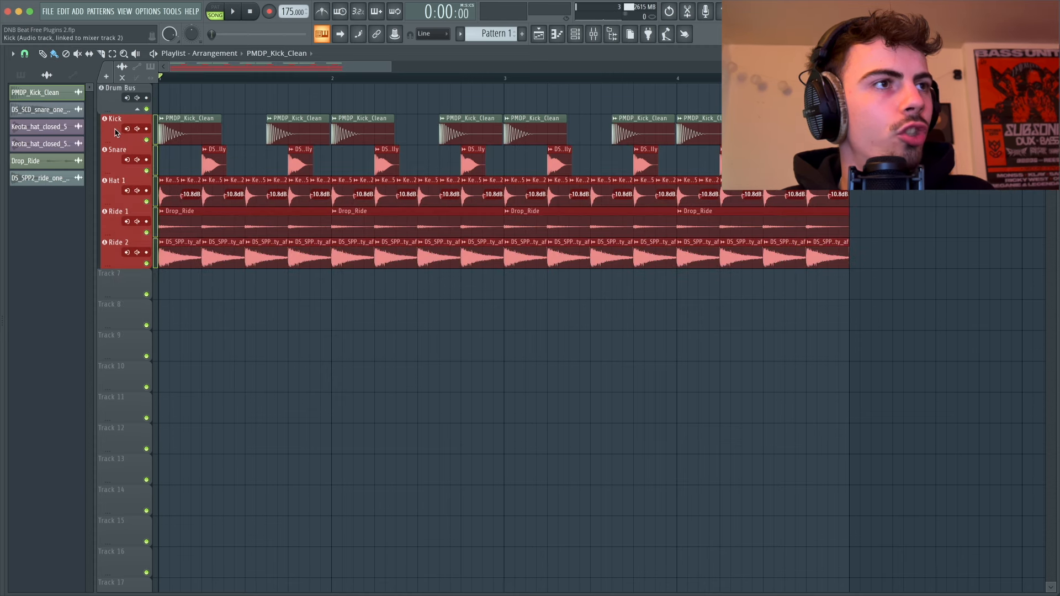
{"action": "right_click", "coordinate": [112, 106]}
{"action": "left_click", "coordinate": [132, 91]}
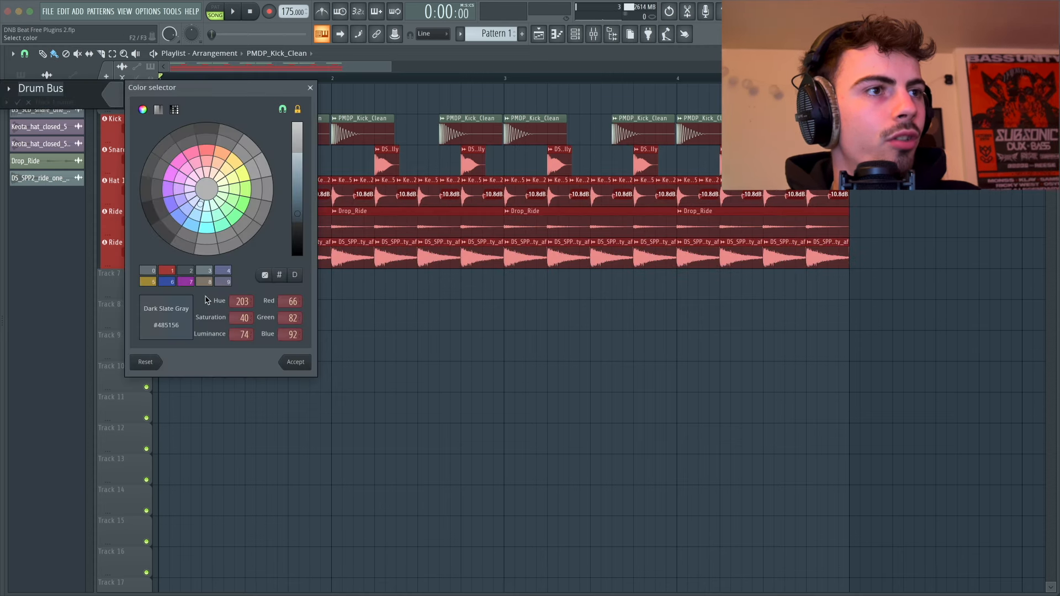
{"action": "left_click", "coordinate": [294, 362]}
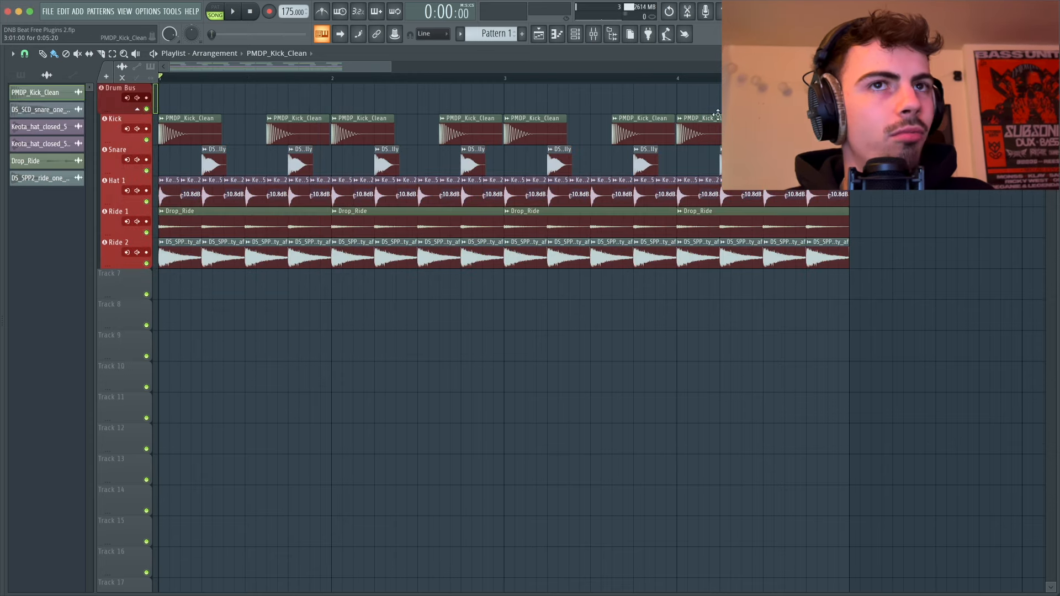
Step: Trim the silent tail off the PMDP_Kick_Clean sample and give it a short fade-out in its audio clip settings
{"action": "scroll", "coordinate": [1024, 99], "scroll_direction": "down", "scroll_amount": 3}
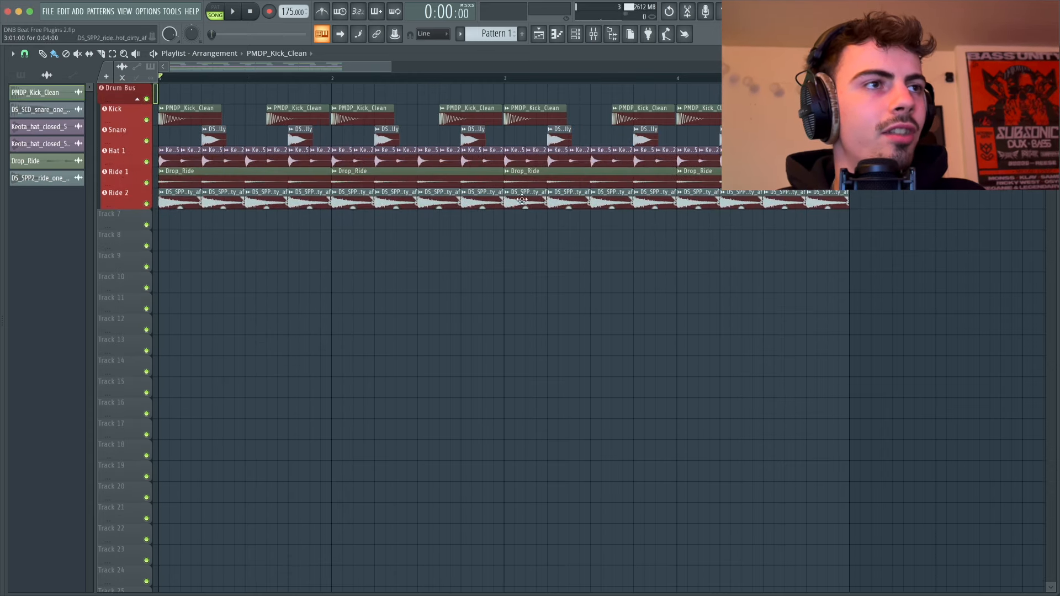
{"action": "scroll", "coordinate": [285, 183], "scroll_direction": "up", "scroll_amount": 5}
{"action": "double_click", "coordinate": [270, 116]}
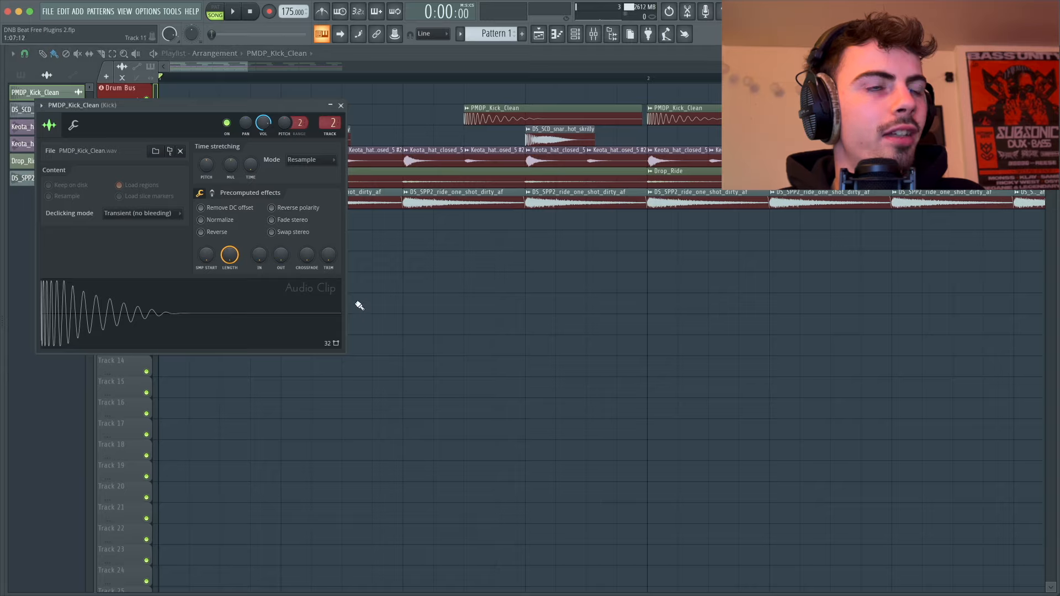
{"action": "key", "text": "Escape"}
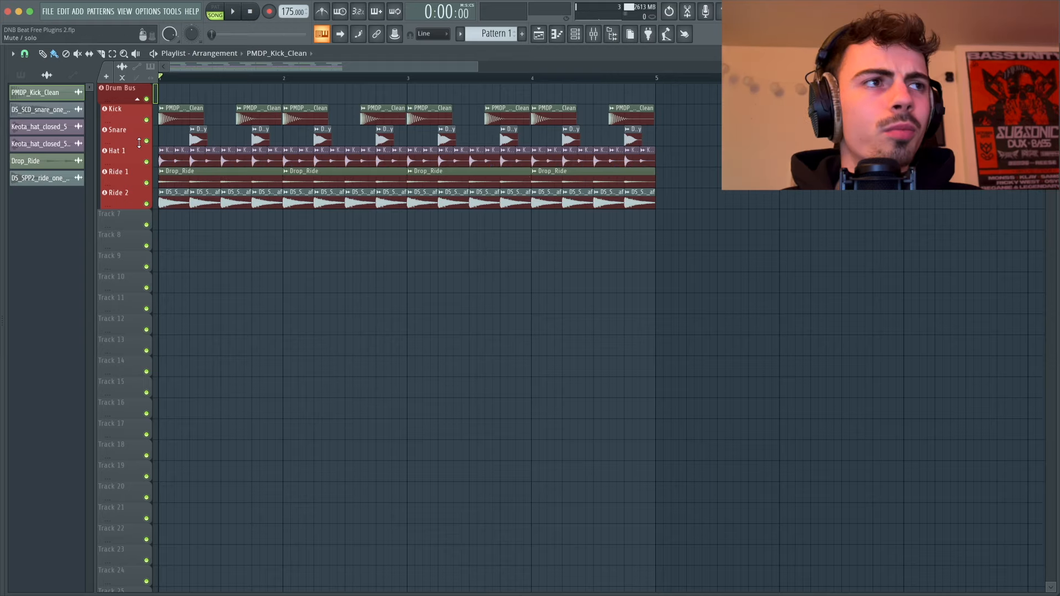
{"action": "scroll", "coordinate": [183, 124], "scroll_direction": "up", "scroll_amount": 4}
{"action": "double_click", "coordinate": [216, 111]}
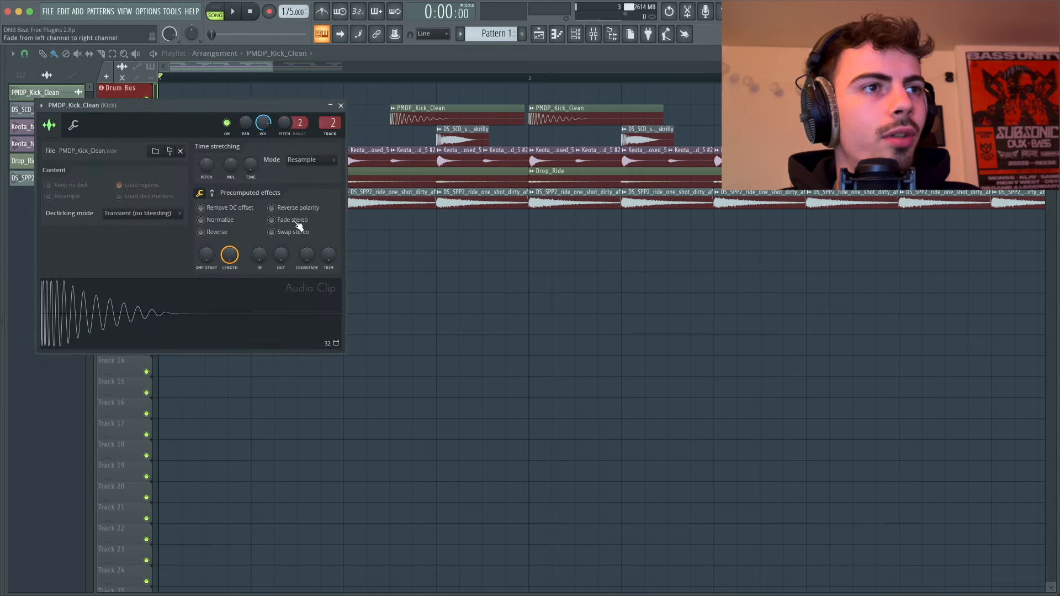
{"action": "left_click_drag", "start_coordinate": [329, 255], "coordinate": [328, 210]}
{"action": "key", "text": "space"}
{"action": "left_click_drag", "start_coordinate": [280, 255], "coordinate": [280, 233]}
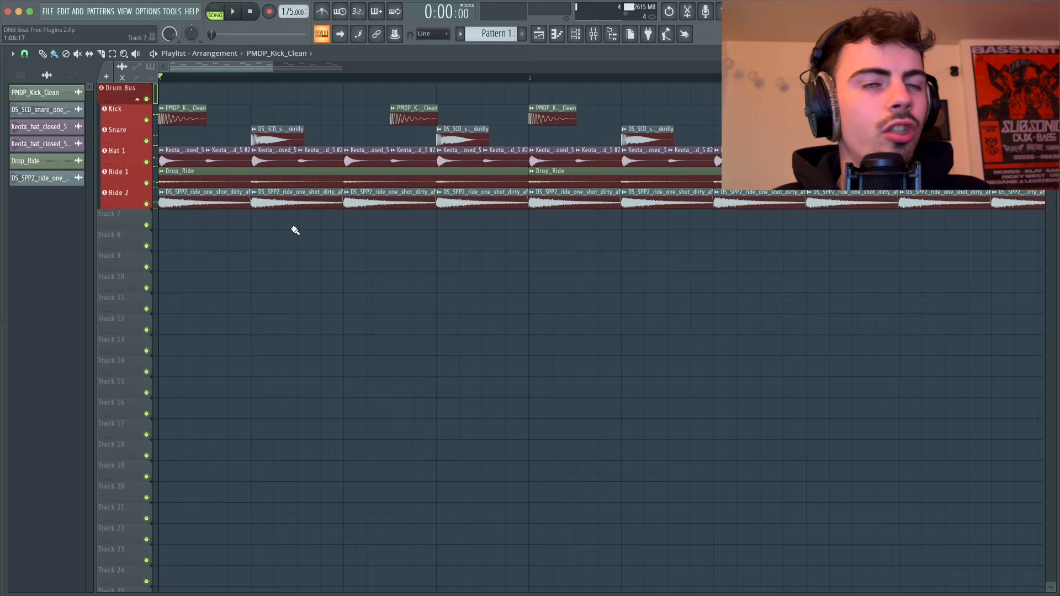
Step: Route the Kick, Snare, Hat 1, Ride 1 and Ride 2 mixer tracks only to the Drum Bus
{"action": "scroll", "coordinate": [295, 230], "scroll_direction": "down", "scroll_amount": 2}
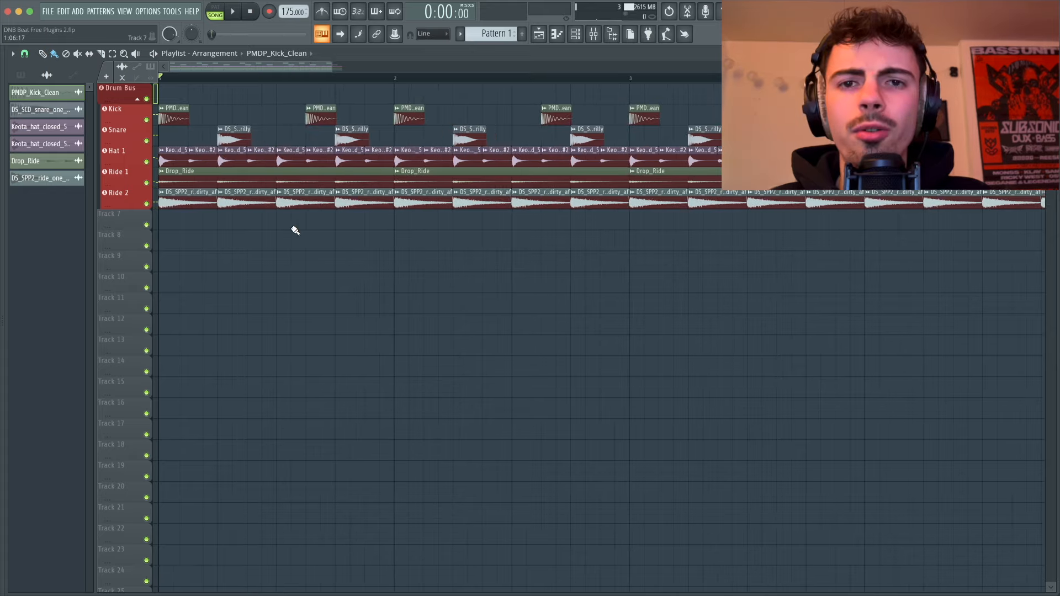
{"action": "scroll", "coordinate": [295, 230], "scroll_direction": "down", "scroll_amount": 4}
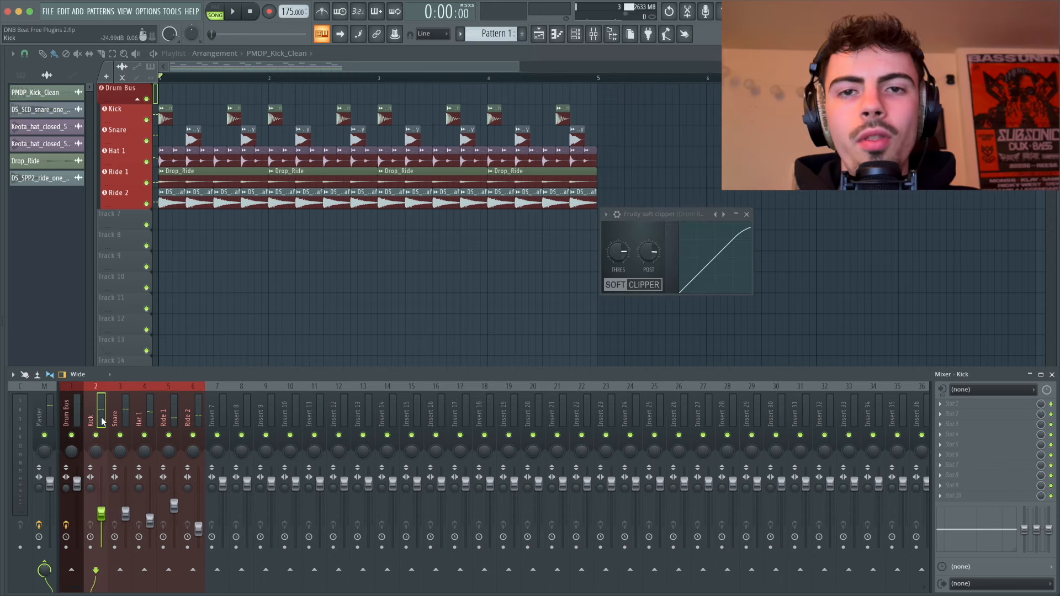
{"action": "left_click_drag", "start_coordinate": [151, 413], "coordinate": [201, 407]}
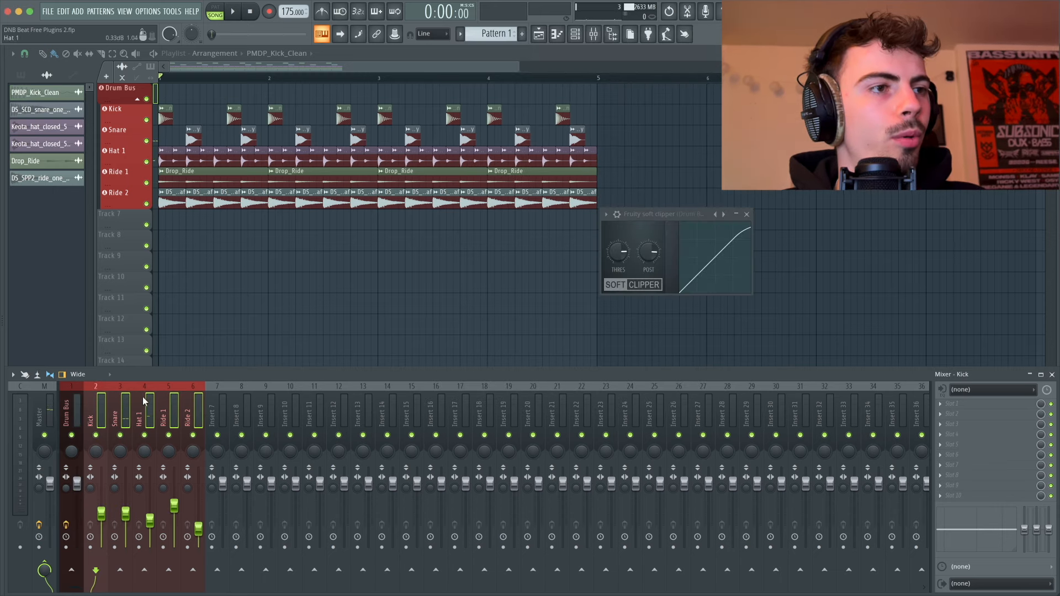
{"action": "right_click", "coordinate": [75, 572]}
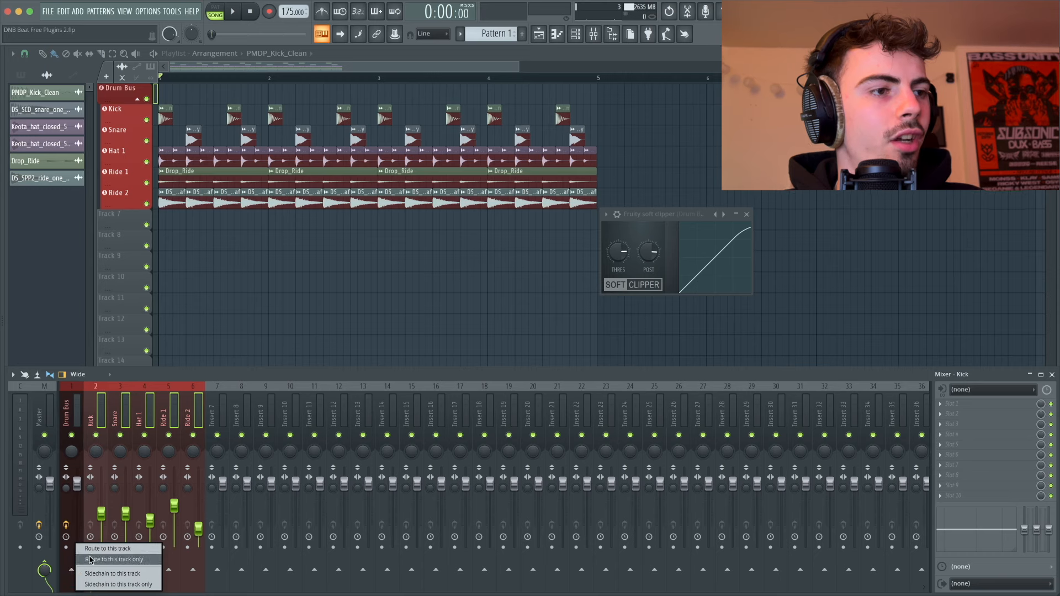
{"action": "left_click", "coordinate": [91, 560]}
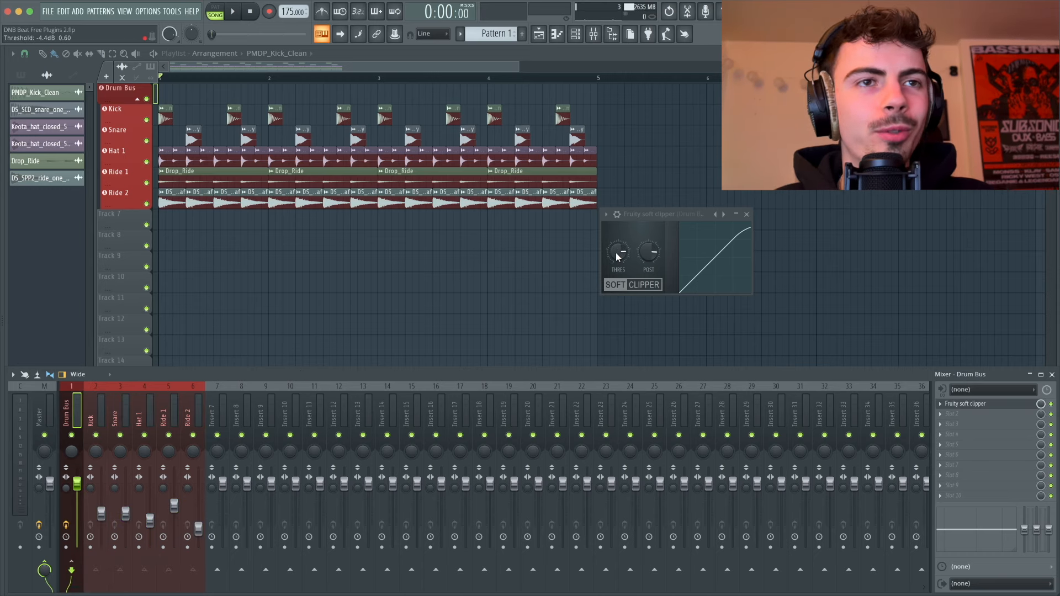
Step: Lower the Drum Bus soft clipper's threshold to -51.8 dB with raised post gain, and push the five drum tracks slightly louder into it
{"action": "left_click_drag", "start_coordinate": [616, 254], "coordinate": [618, 255]}
{"action": "key", "text": "space"}
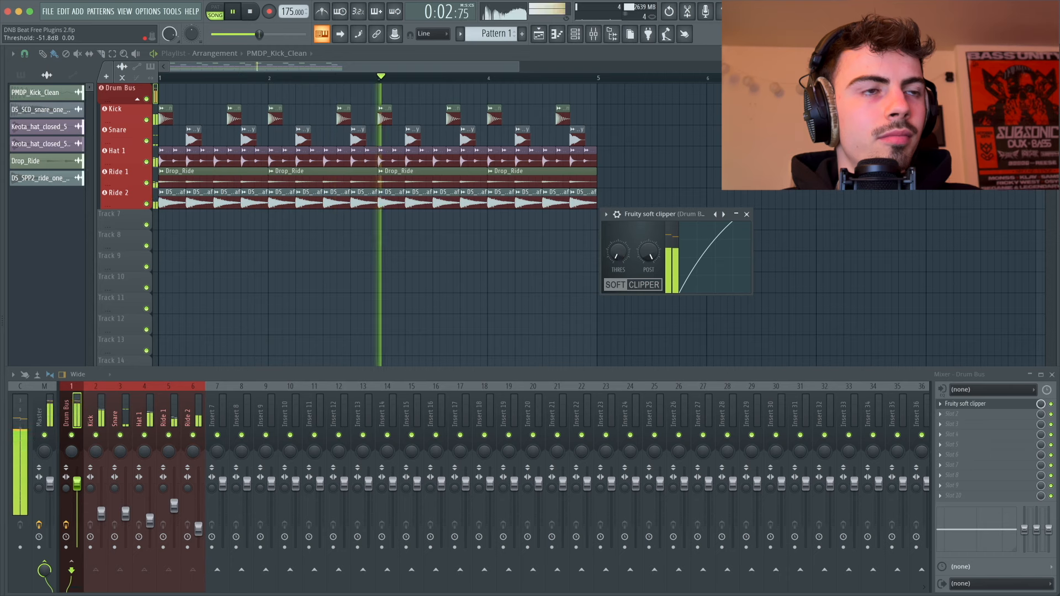
{"action": "left_click", "coordinate": [97, 402]}
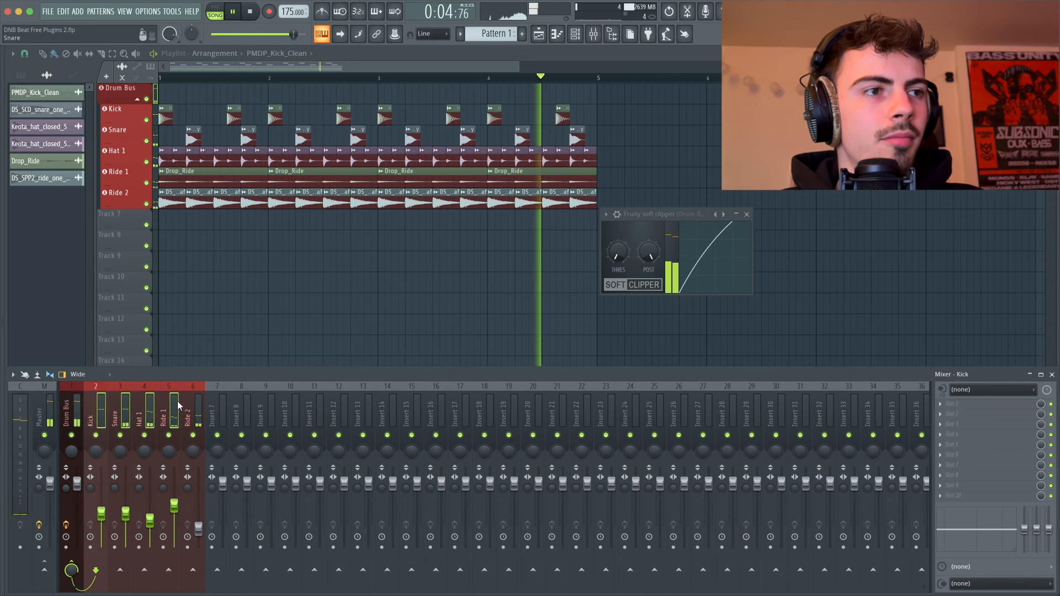
{"action": "left_click", "coordinate": [122, 407]}
{"action": "key", "text": "space"}
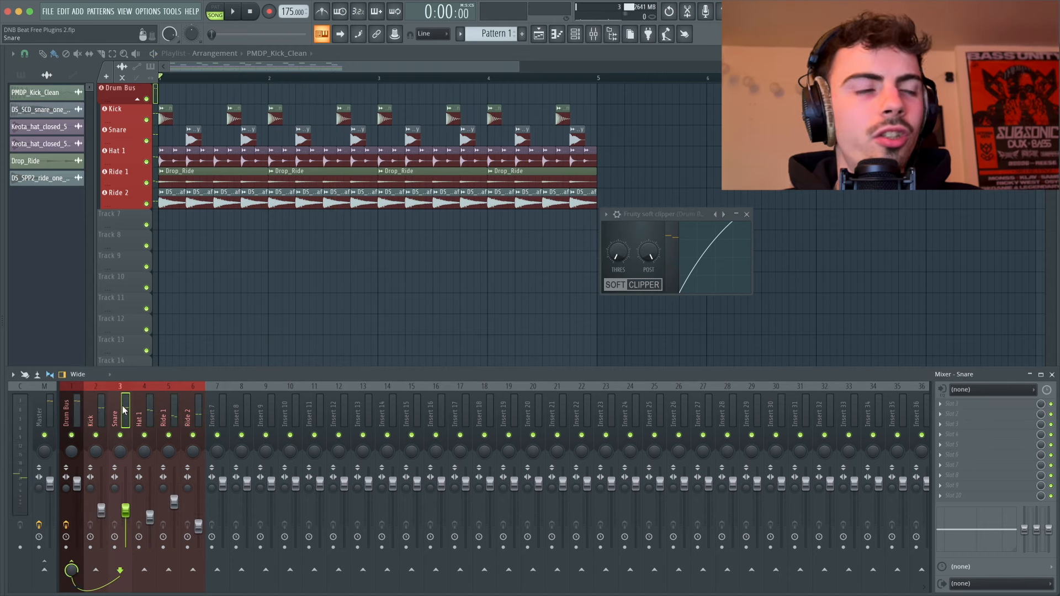
{"action": "left_click", "coordinate": [749, 215]}
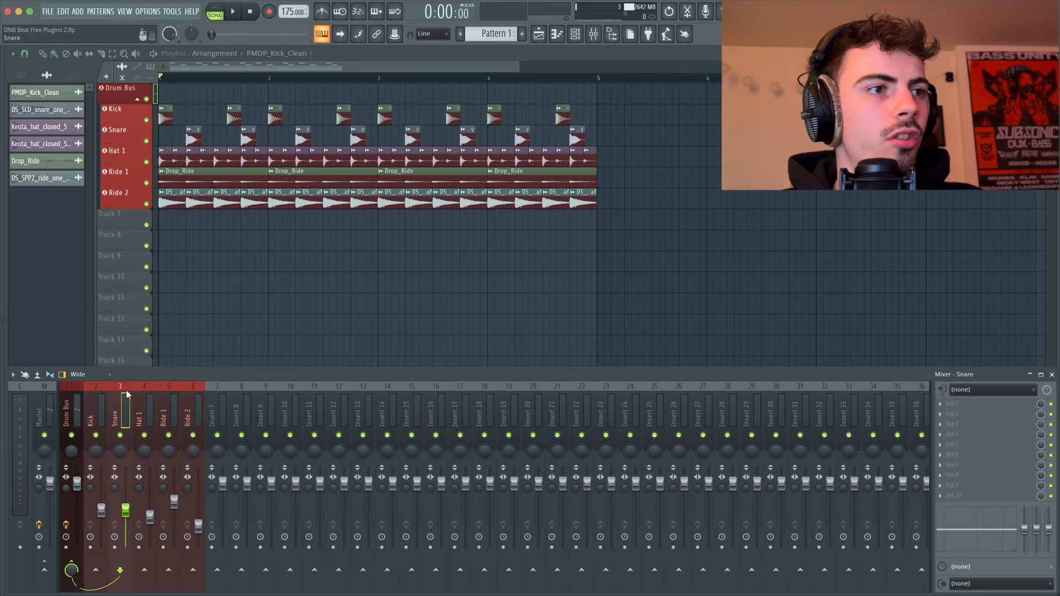
Step: Add Fruity Fast Dist to the Snare, with pre-amp at about 78% and threshold at about 40%, and adjust its mix and post levels during playback
{"action": "left_click", "coordinate": [957, 403]}
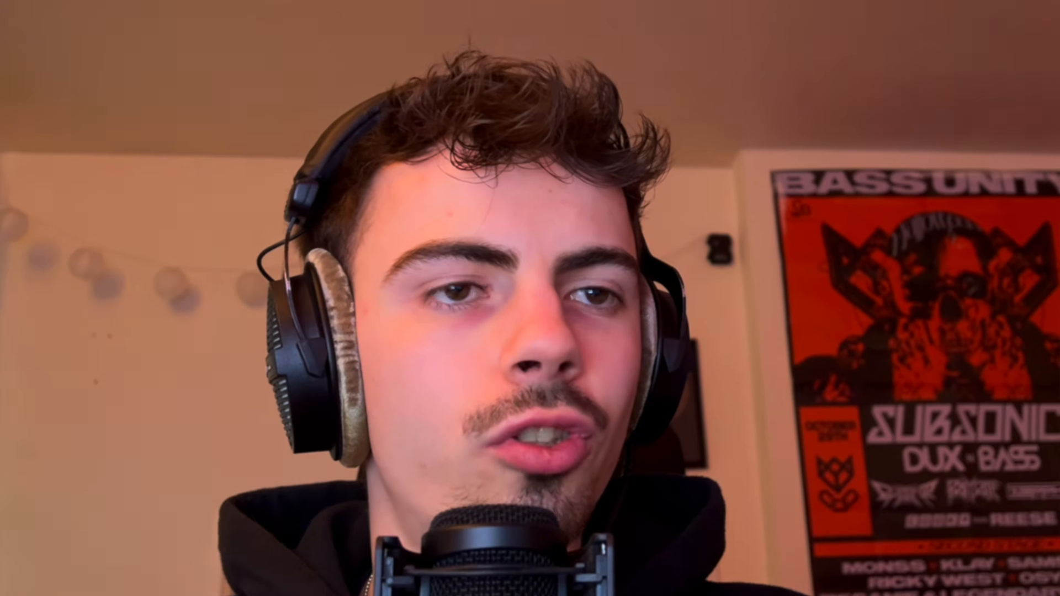
{"action": "left_click", "coordinate": [756, 268]}
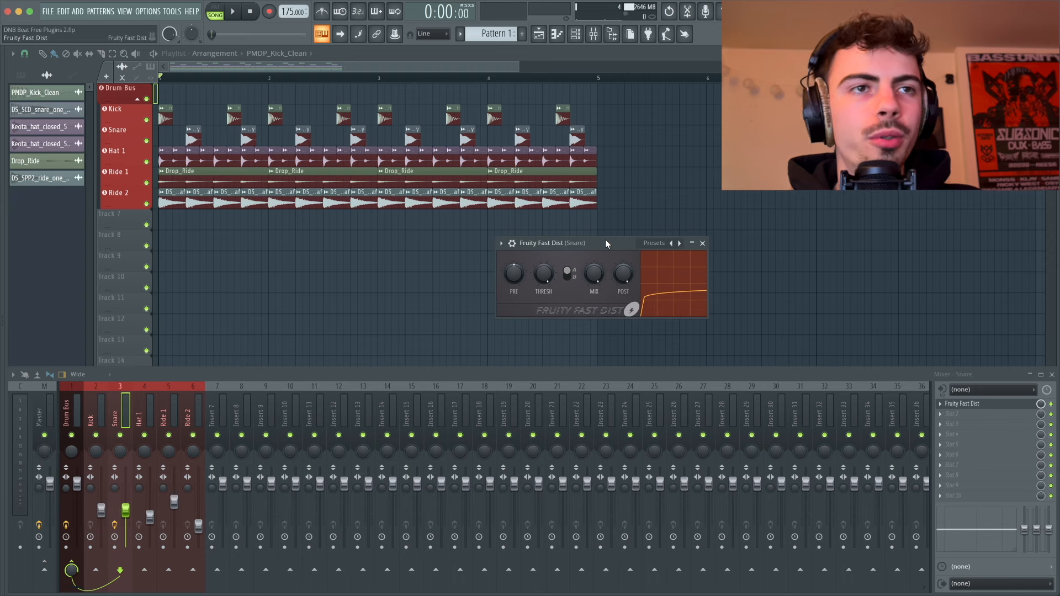
{"action": "key", "text": "space"}
{"action": "left_click_drag", "start_coordinate": [514, 273], "coordinate": [534, 301]}
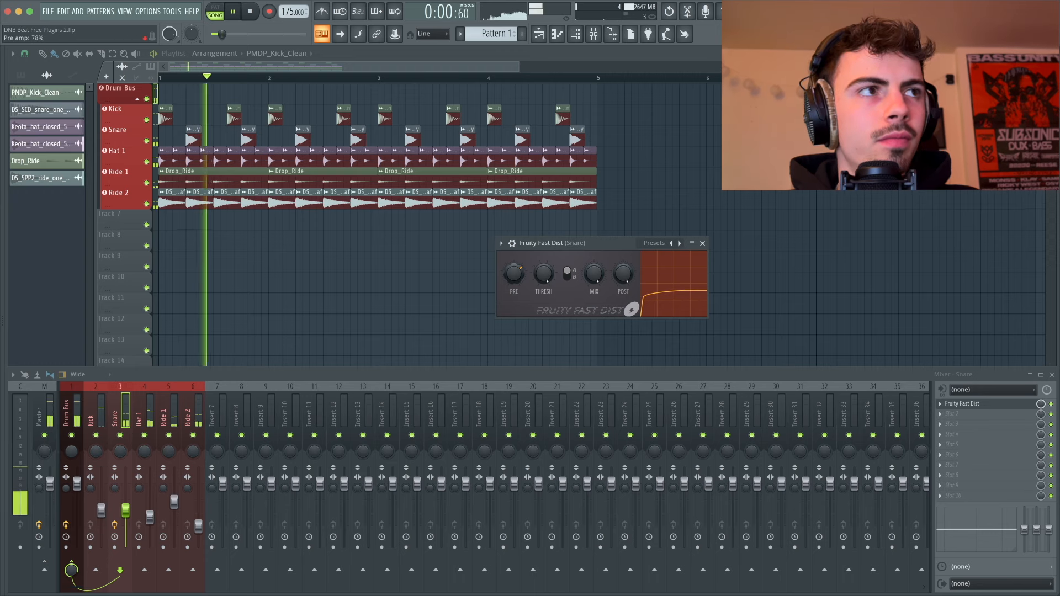
{"action": "key", "text": "space"}
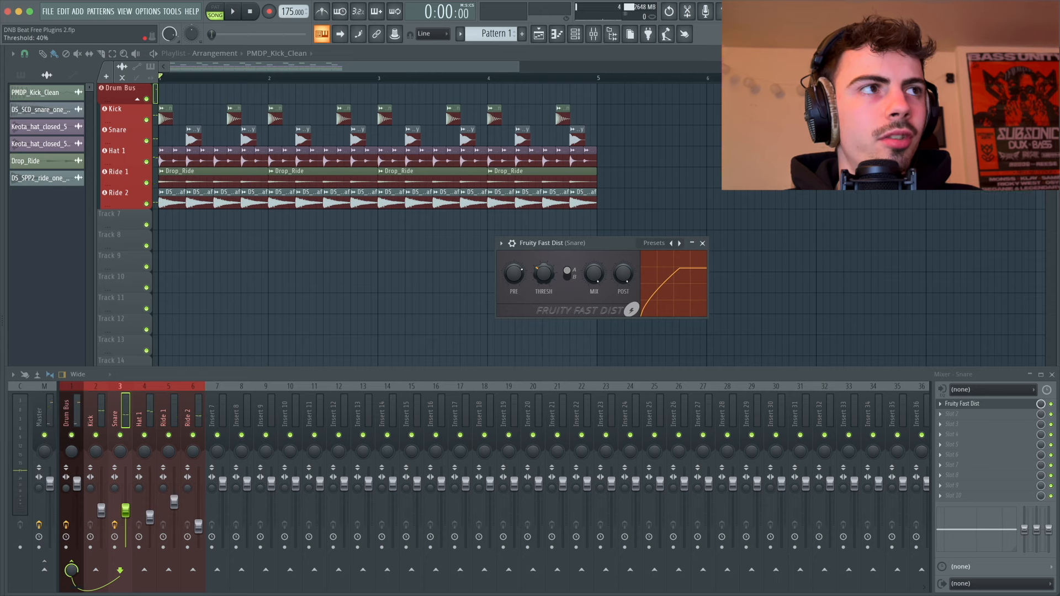
{"action": "key", "text": "space"}
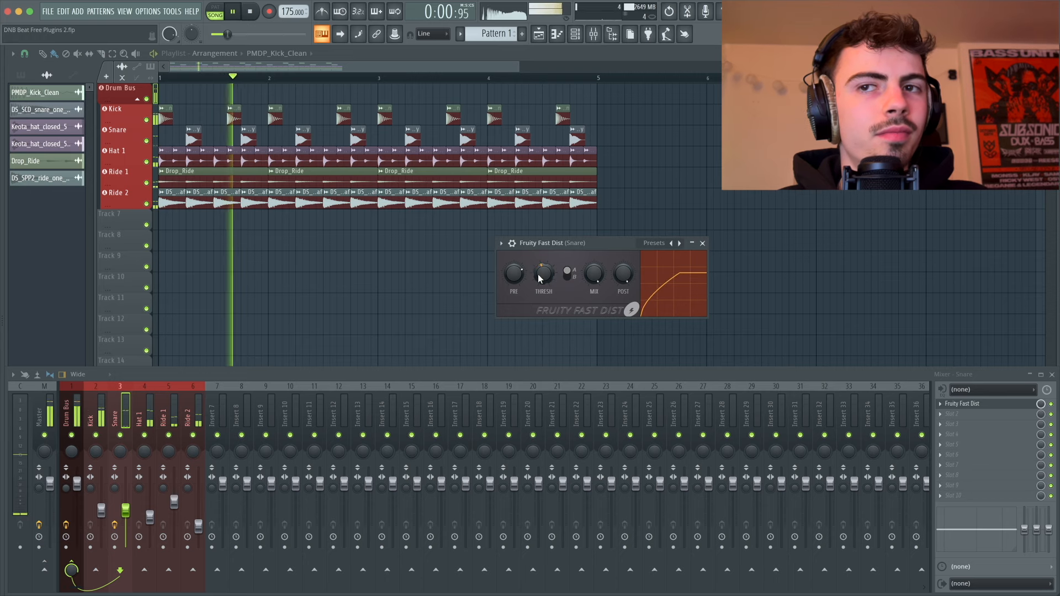
{"action": "left_click_drag", "start_coordinate": [594, 274], "coordinate": [625, 279]}
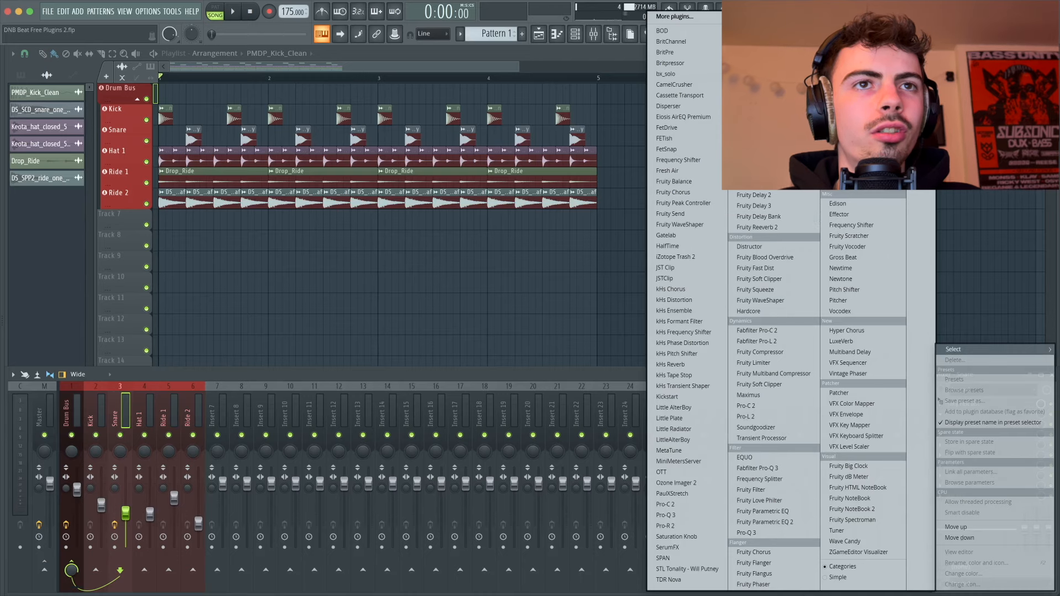
Step: Add Fruity Parametric EQ 2 to the Snare, using Band 1 as a Steep 6 high-pass, and fine-tune the low bands during playback
{"action": "left_click", "coordinate": [775, 522]}
{"action": "key", "text": "space"}
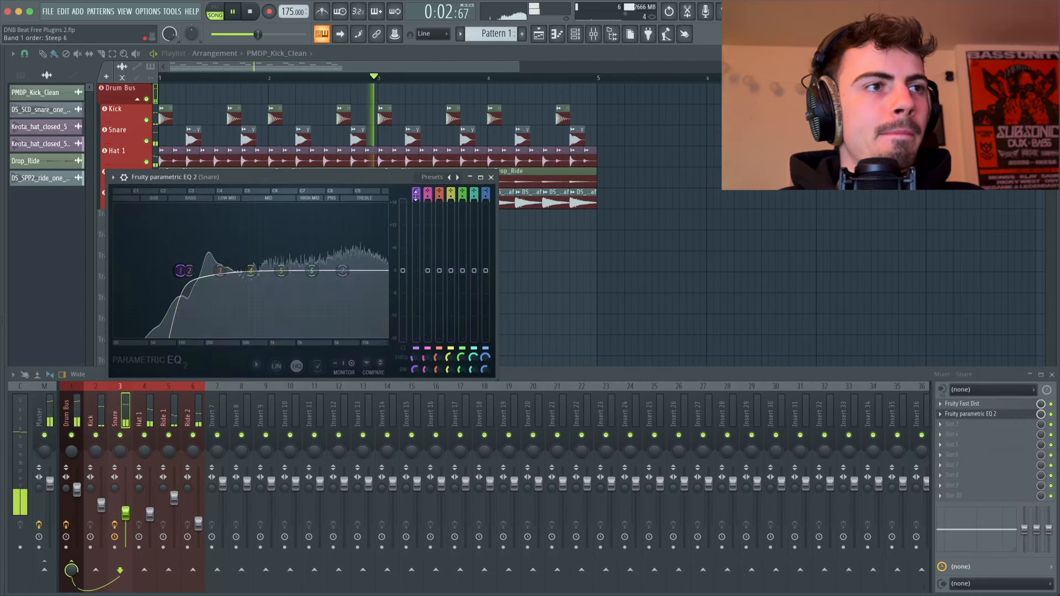
{"action": "left_click_drag", "start_coordinate": [220, 271], "coordinate": [210, 261]}
{"action": "left_click_drag", "start_coordinate": [439, 370], "coordinate": [415, 362]}
Step: Copy the Snare's Parametric EQ 2 with its settings onto Hat 1, and raise the Band 1 high-pass cutoff there
{"action": "left_click", "coordinate": [941, 415]}
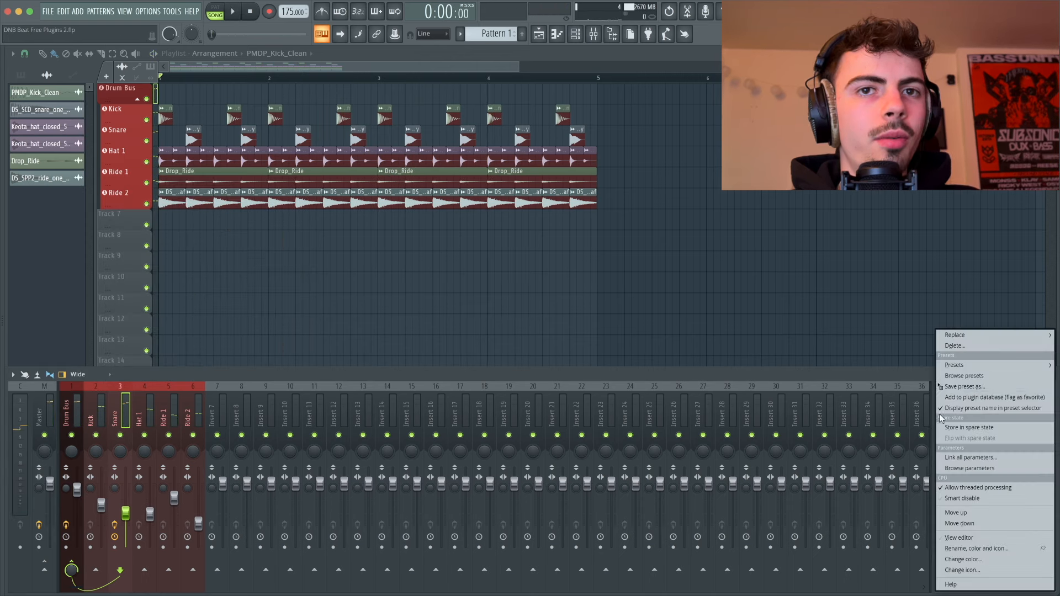
{"action": "left_click", "coordinate": [942, 386]}
{"action": "left_click_drag", "start_coordinate": [147, 405], "coordinate": [149, 406]}
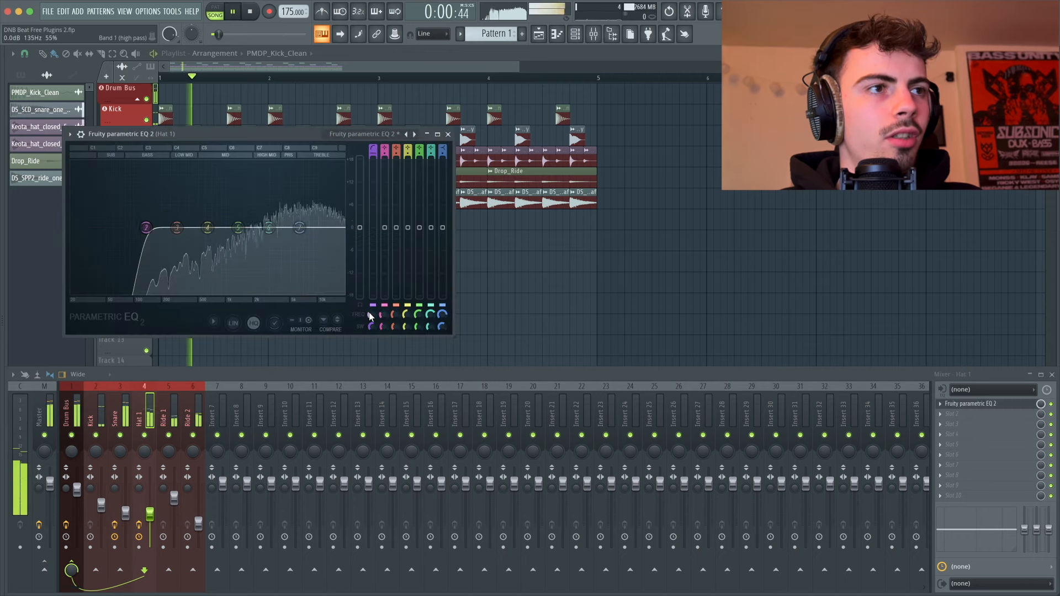
{"action": "left_click_drag", "start_coordinate": [370, 316], "coordinate": [369, 287]}
Step: Copy Hat 1's Parametric EQ 2 onto Ride 1, and Ride 1's EQ onto Ride 2
{"action": "left_click", "coordinate": [937, 401]}
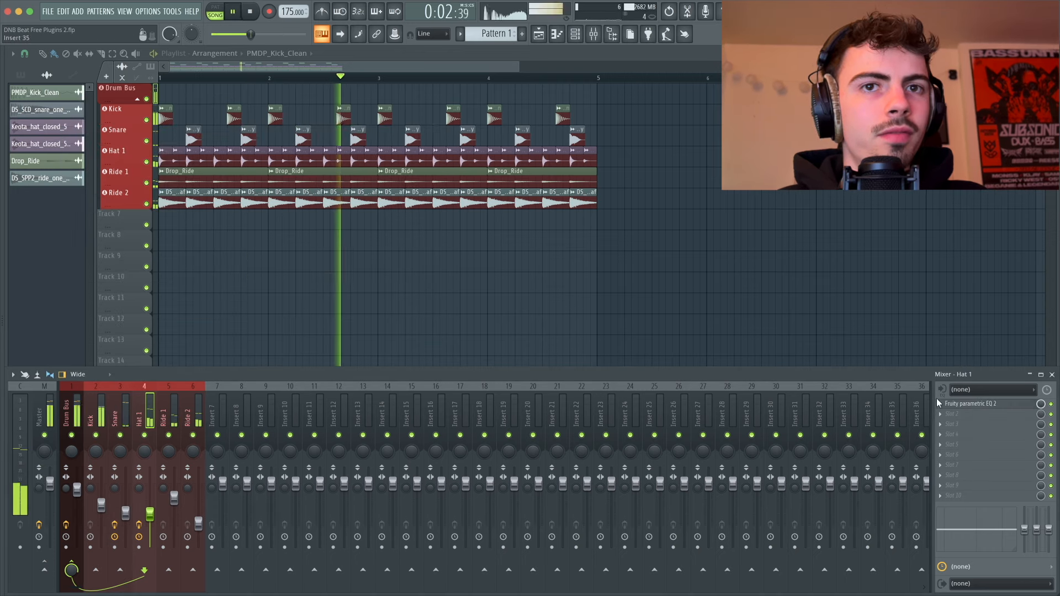
{"action": "left_click", "coordinate": [944, 403]}
{"action": "left_click_drag", "start_coordinate": [945, 386], "coordinate": [236, 461]}
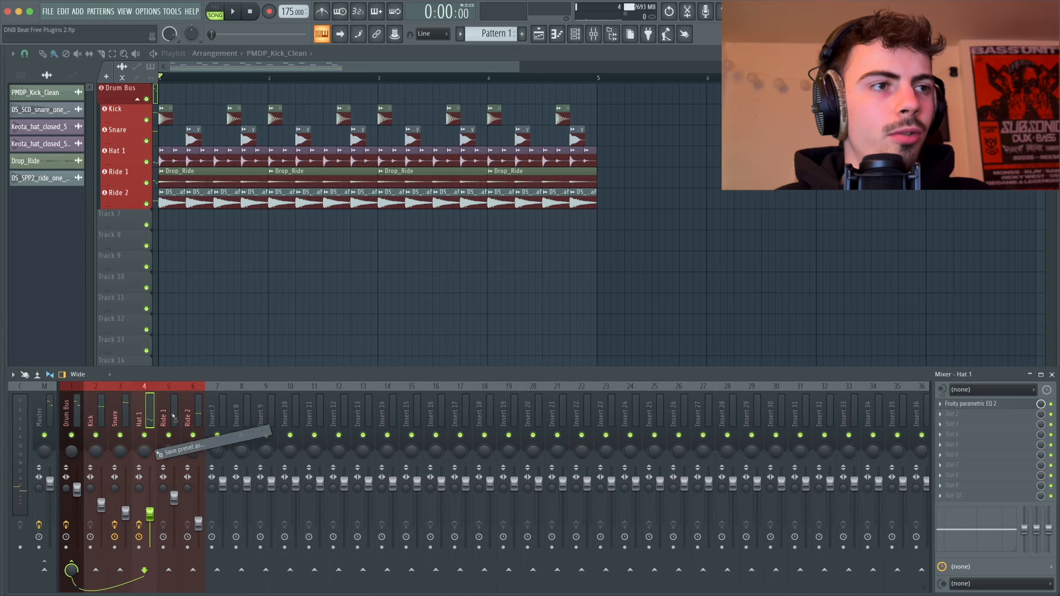
{"action": "left_click_drag", "start_coordinate": [173, 415], "coordinate": [174, 413]}
{"action": "left_click", "coordinate": [975, 402]}
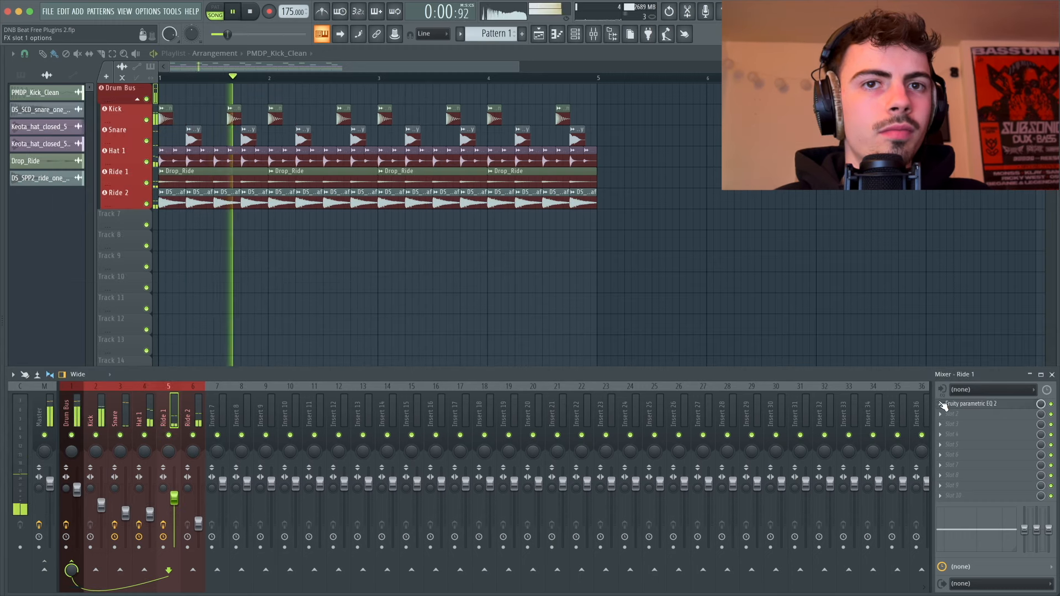
{"action": "left_click", "coordinate": [942, 404]}
{"action": "left_click_drag", "start_coordinate": [946, 387], "coordinate": [188, 414]}
{"action": "left_click", "coordinate": [393, 339]}
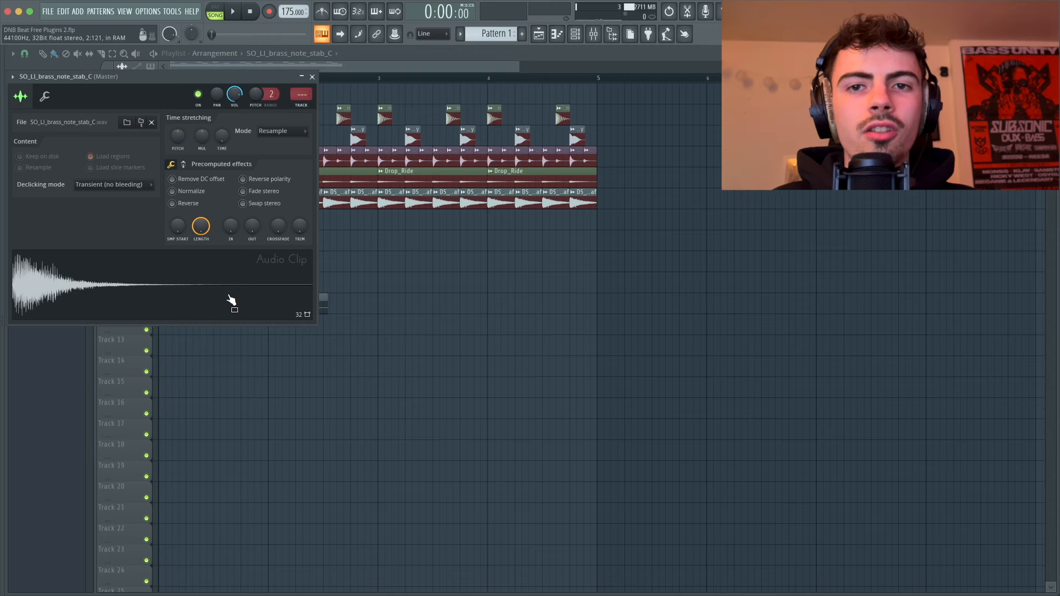
Step: Recreate the SO_LI_brass_note_stab_C audio clip as a sampler channel, and remove the audio-clip version with all channels shown in the rack
{"action": "left_click", "coordinate": [202, 262]}
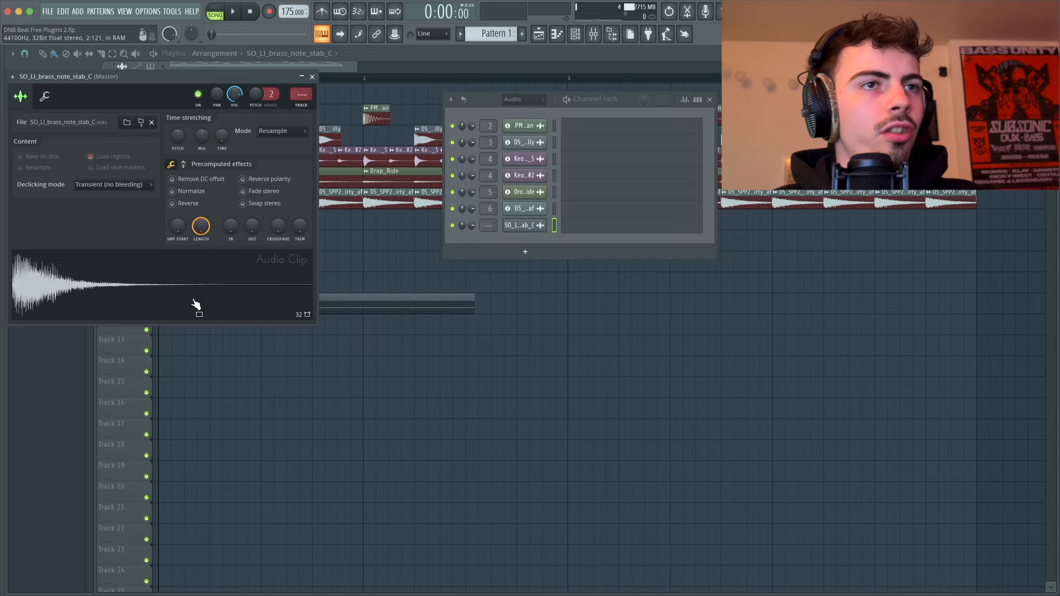
{"action": "left_click_drag", "start_coordinate": [196, 303], "coordinate": [530, 237]}
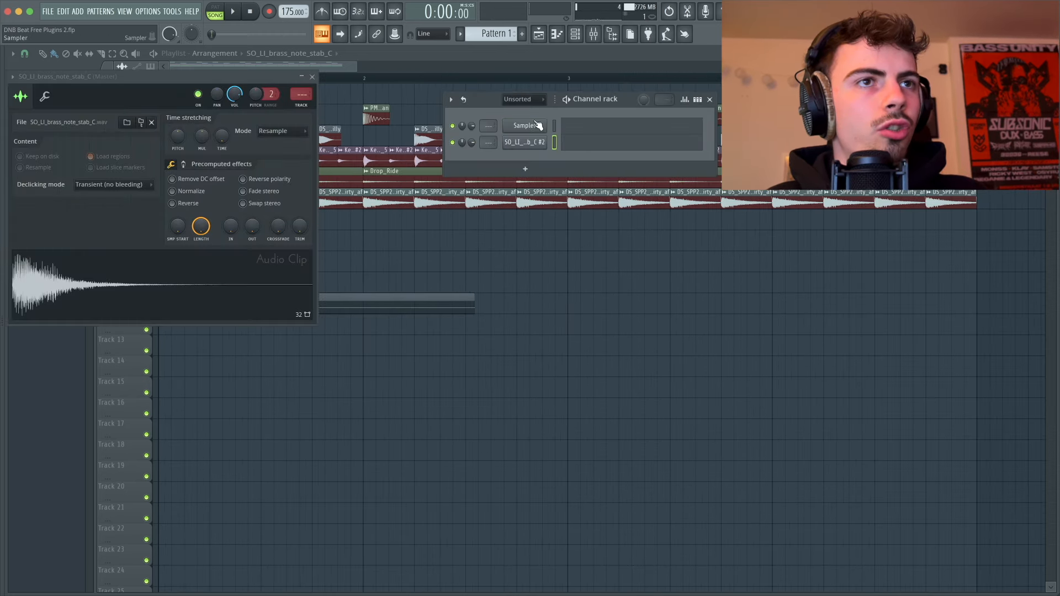
{"action": "left_click", "coordinate": [521, 99]}
{"action": "left_click", "coordinate": [511, 111]}
{"action": "left_click", "coordinate": [527, 242]}
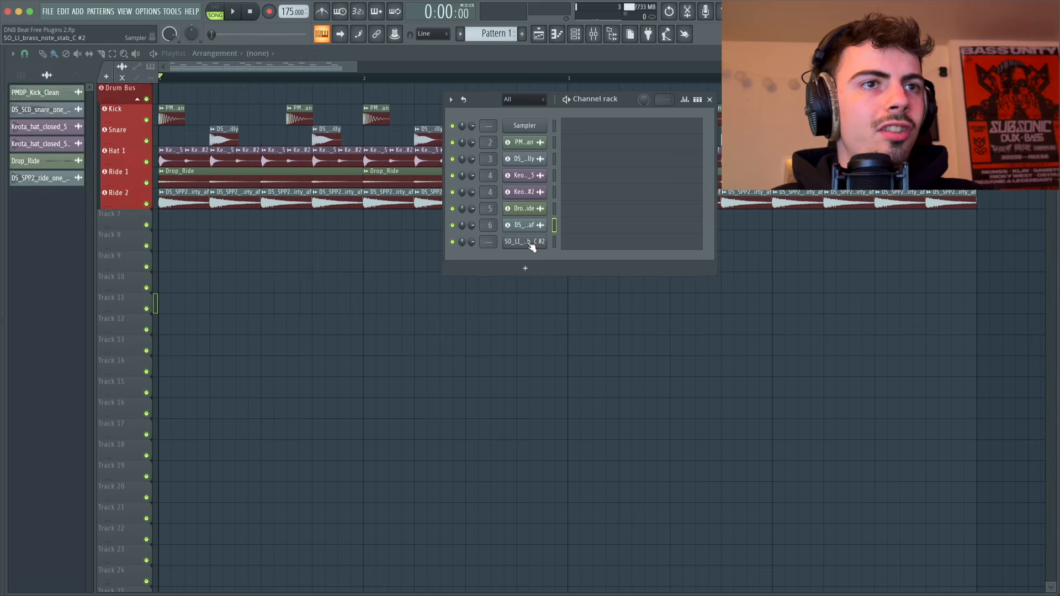
Step: Enable the brass stab sampler's volume envelope with minimum attack, hold and decay, full sustain and 8% release, and test a note
{"action": "left_click", "coordinate": [531, 243]}
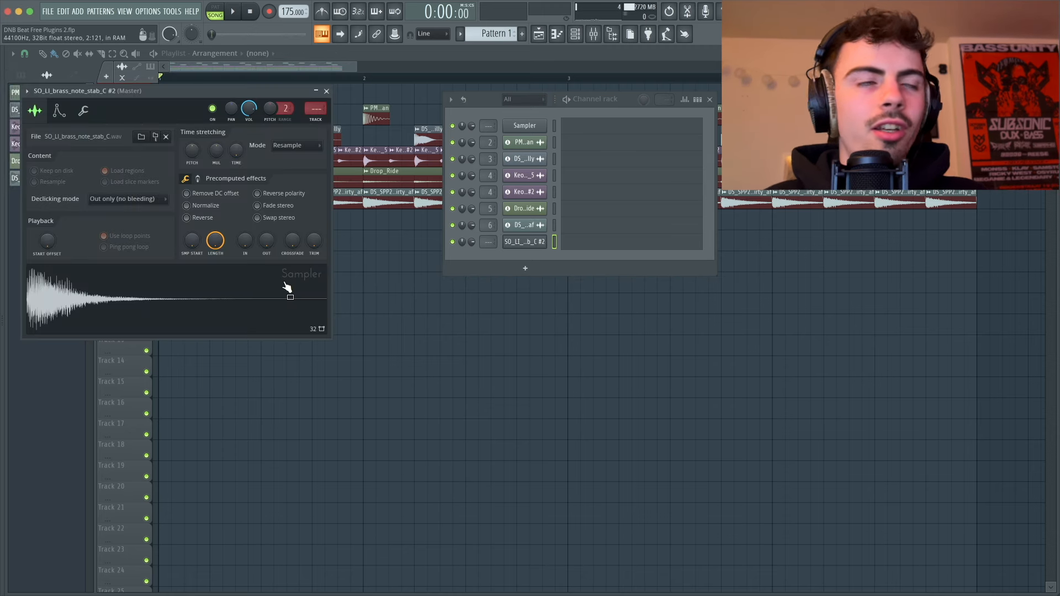
{"action": "left_click_drag", "start_coordinate": [120, 89], "coordinate": [419, 269]}
{"action": "left_click", "coordinate": [358, 291]}
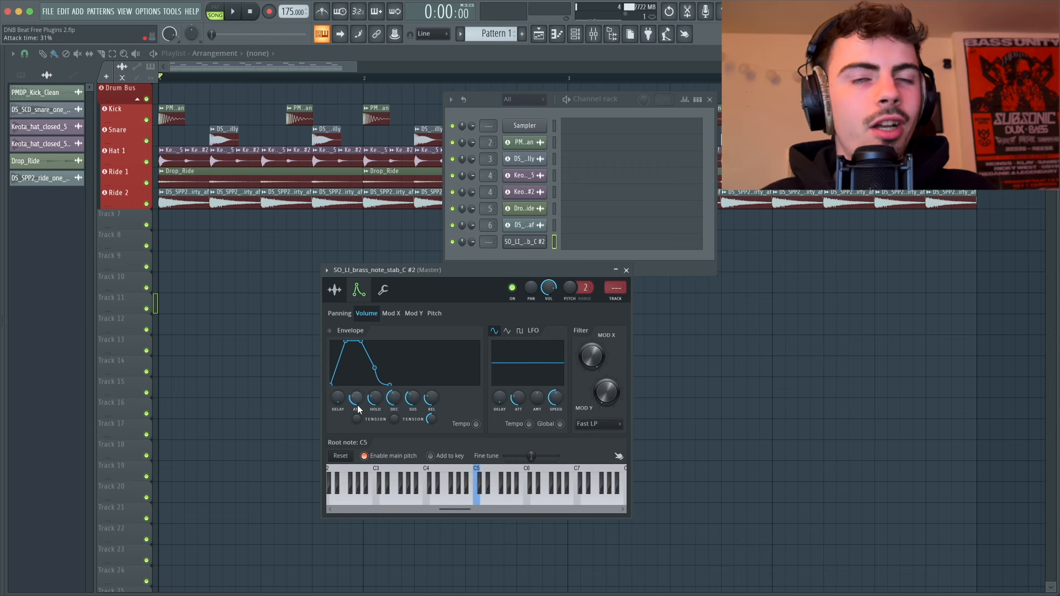
{"action": "left_click_drag", "start_coordinate": [357, 399], "coordinate": [357, 436]}
{"action": "left_click_drag", "start_coordinate": [394, 399], "coordinate": [393, 442]}
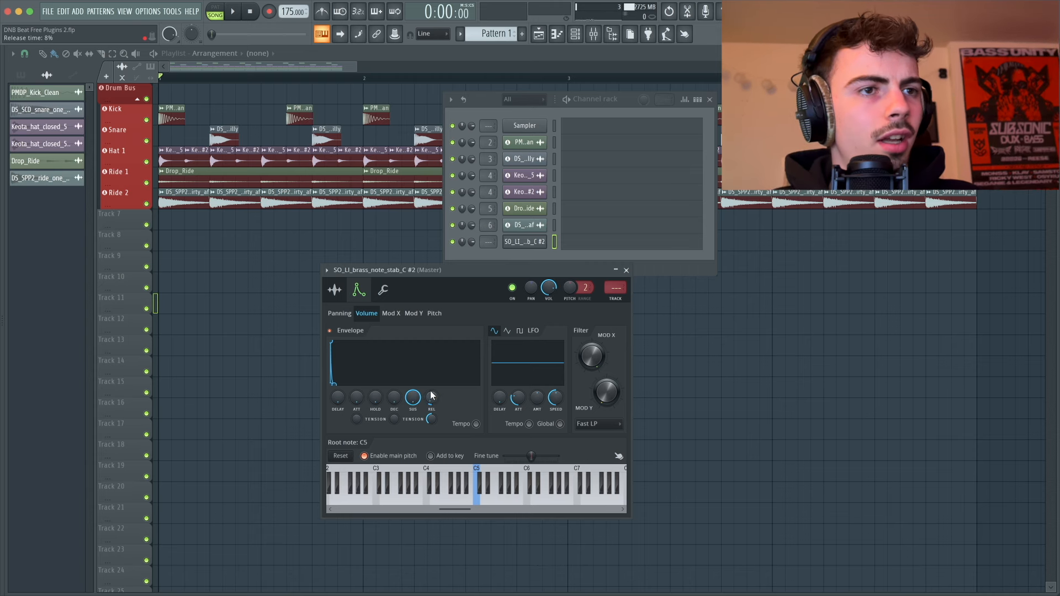
{"action": "key", "text": "r"}
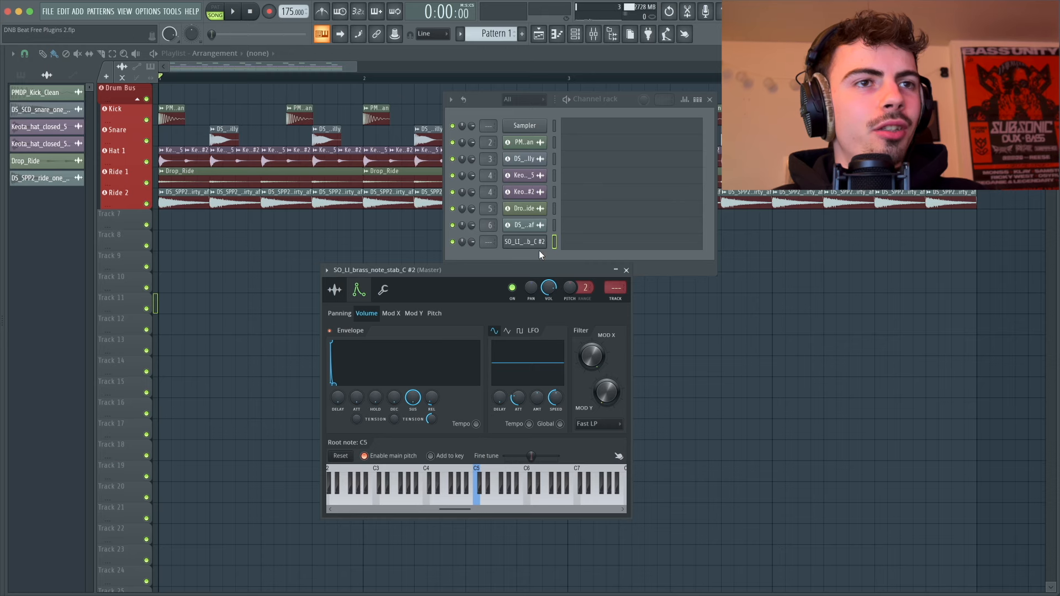
Step: Close the brass stab sampler's settings and set its channel to cut itself
{"action": "left_click", "coordinate": [540, 246]}
{"action": "right_click", "coordinate": [539, 246]}
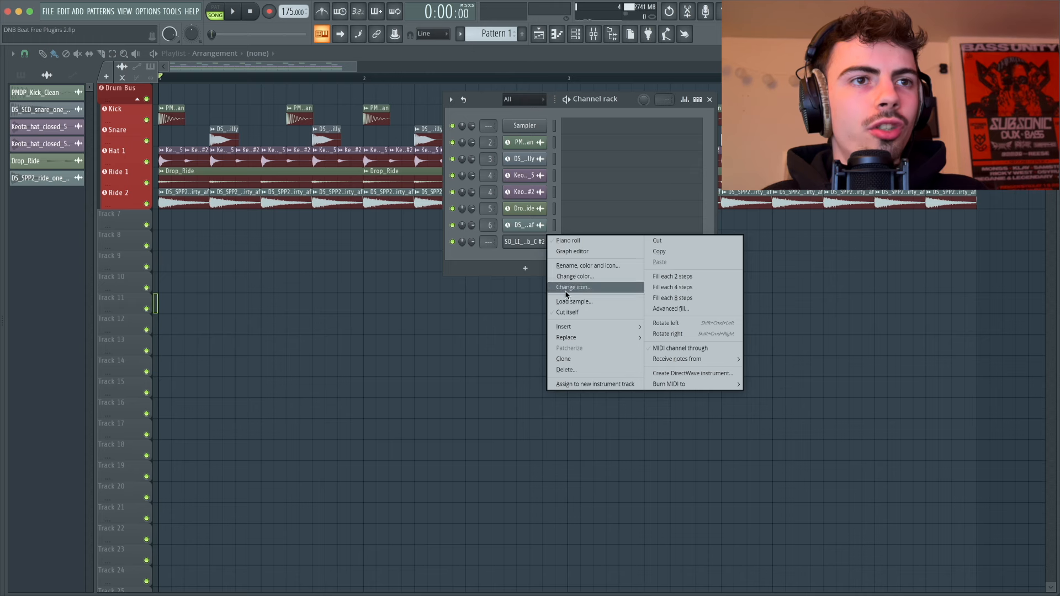
{"action": "left_click", "coordinate": [570, 313]}
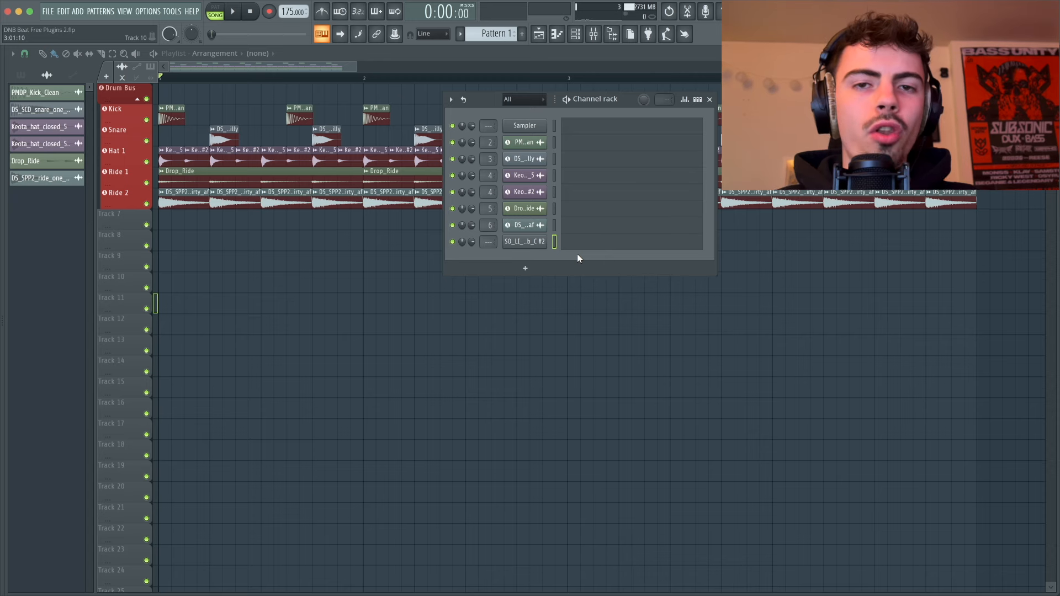
Step: Bring up the mixer and name insert 7 Brass for the brass stab sampler
{"action": "key", "text": "ctrl+l"}
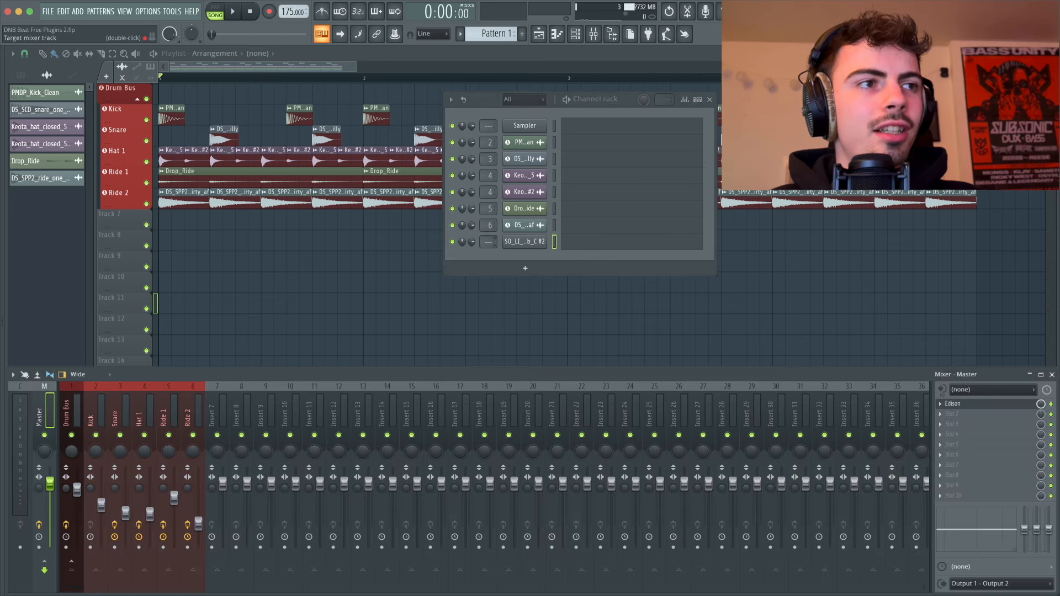
{"action": "double_click", "coordinate": [219, 410]}
{"action": "type", "text": "Brass"}
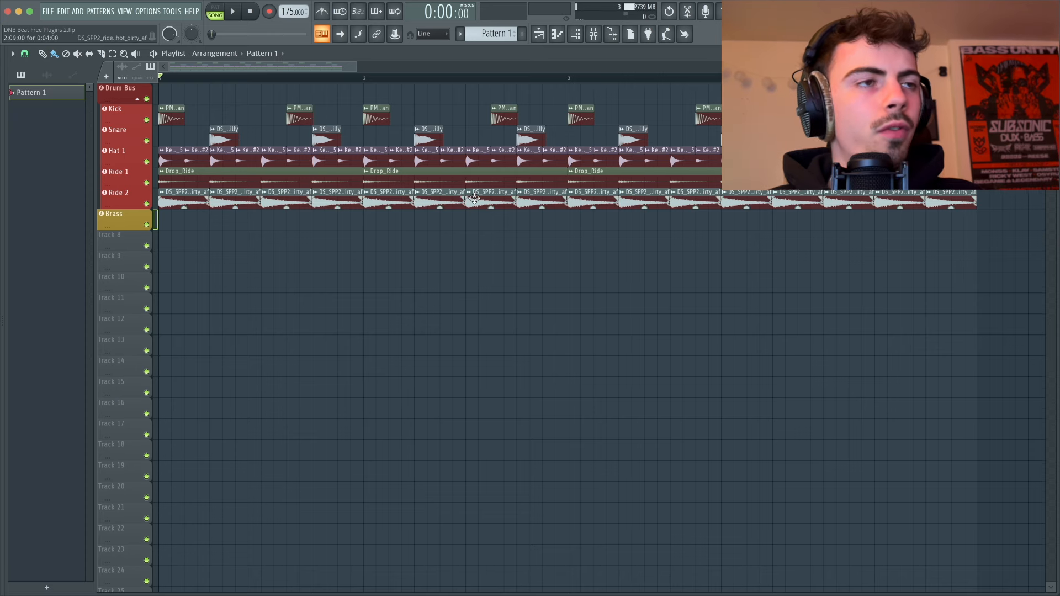
Step: Place Pattern 1 on the Brass playlist track, move it to the start of bar 1, and play the arrangement
{"action": "left_click", "coordinate": [403, 220]}
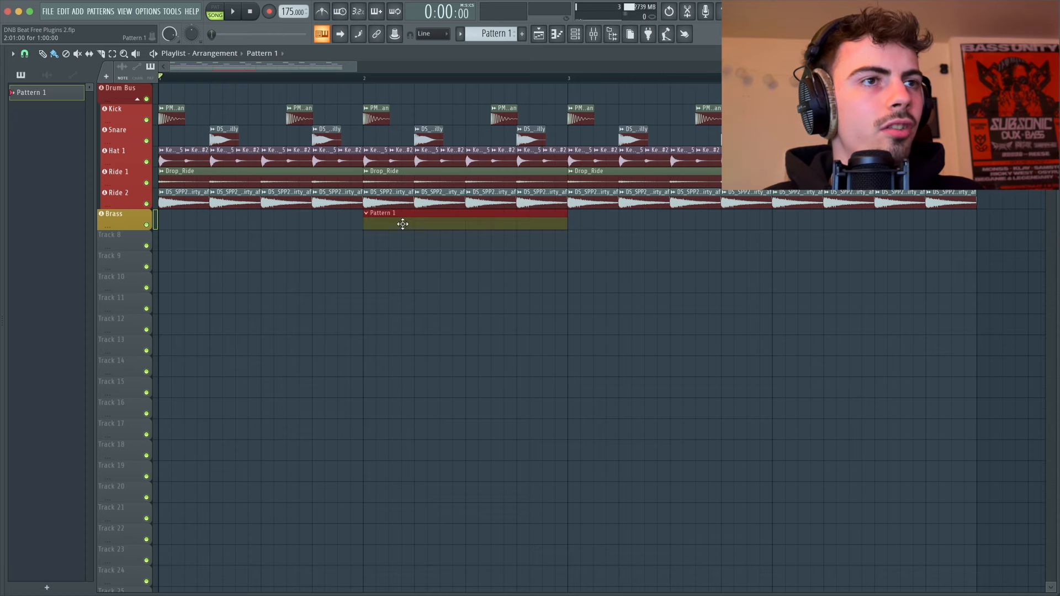
{"action": "left_click_drag", "start_coordinate": [402, 220], "coordinate": [220, 237]}
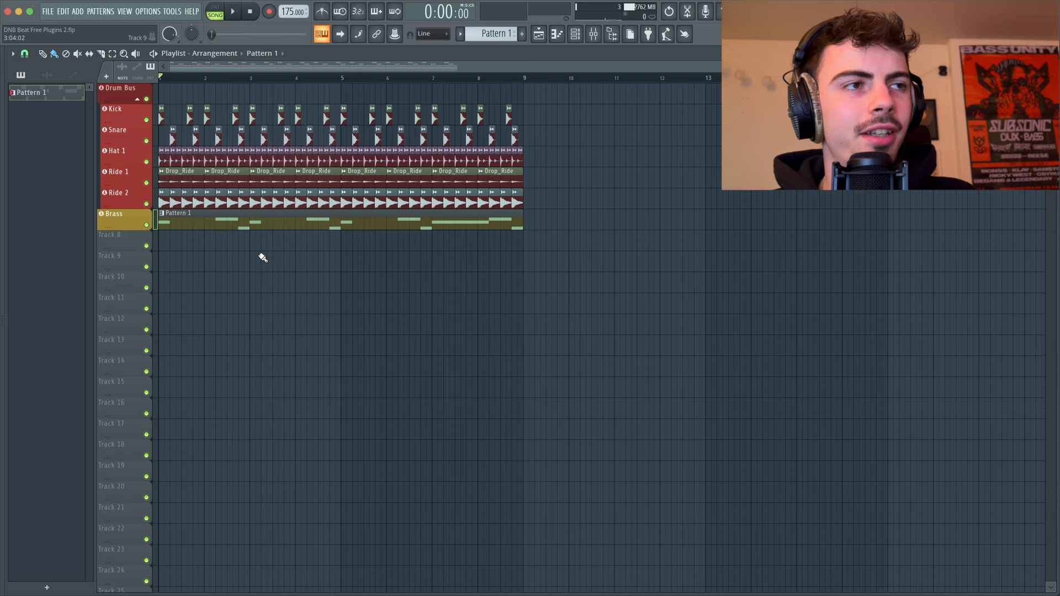
{"action": "key", "text": "space"}
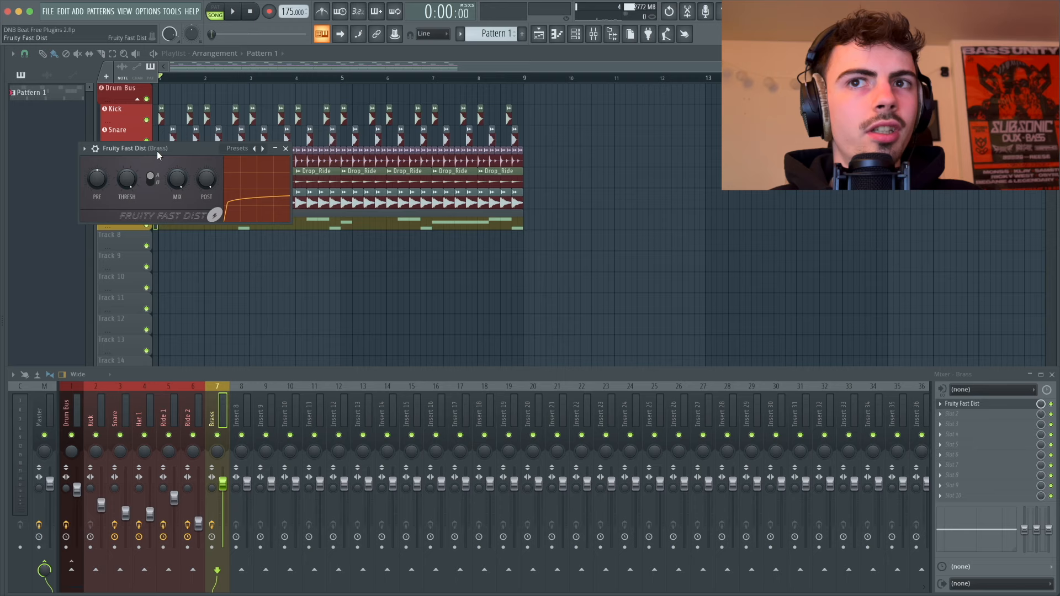
Step: Lower the threshold of Fruity Fast Dist on the Brass insert and stop playback
{"action": "left_click_drag", "start_coordinate": [157, 151], "coordinate": [532, 234]}
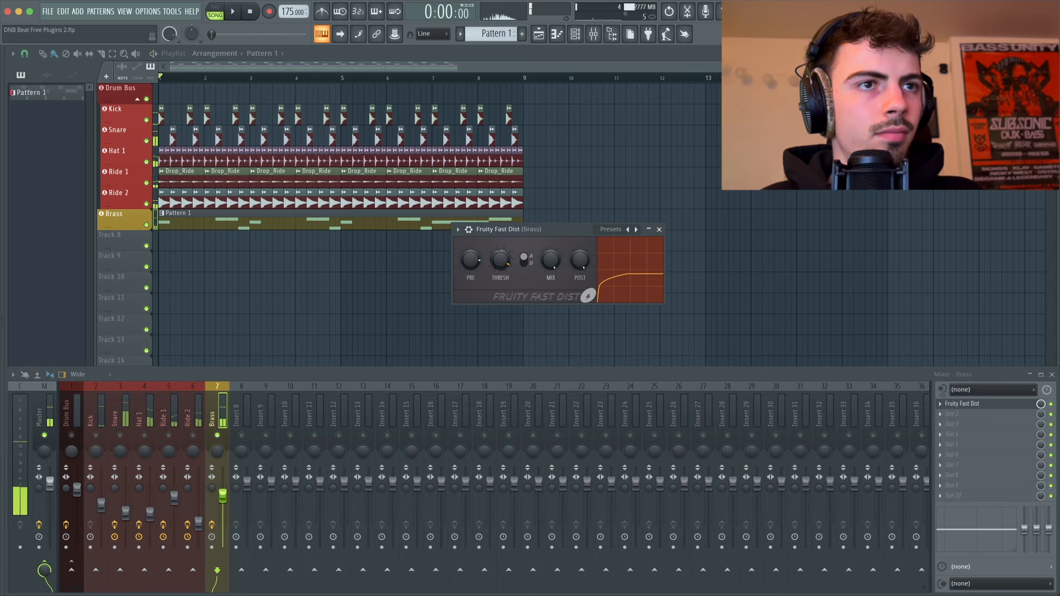
{"action": "left_click_drag", "start_coordinate": [500, 262], "coordinate": [498, 264]}
{"action": "key", "text": "space"}
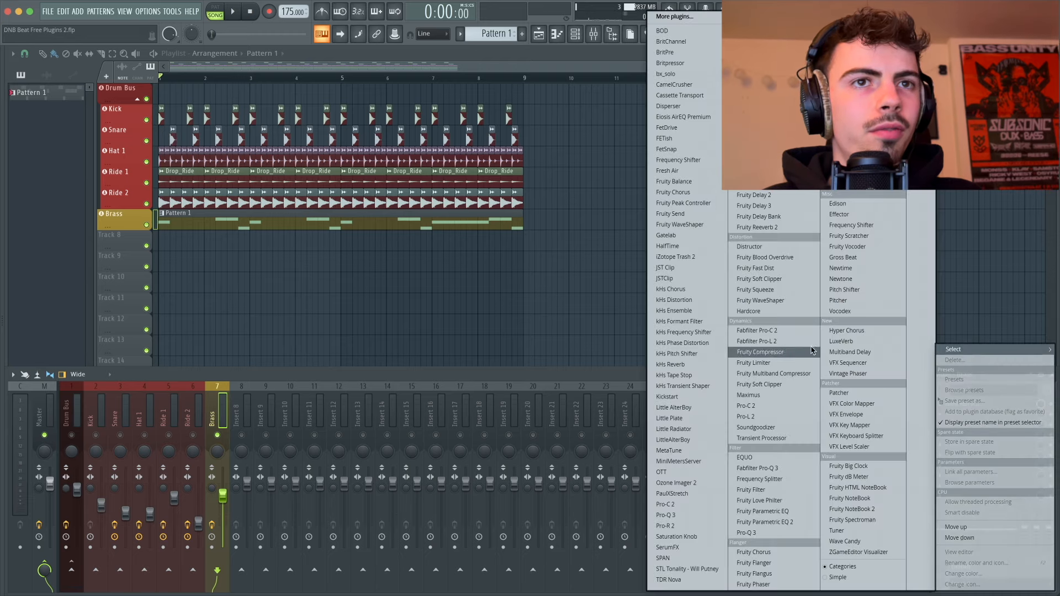
Step: Add Fruity Reeverb 2 to the Brass insert, lower its early reflections and wet level, and raise its low cut during playback
{"action": "left_click", "coordinate": [799, 232]}
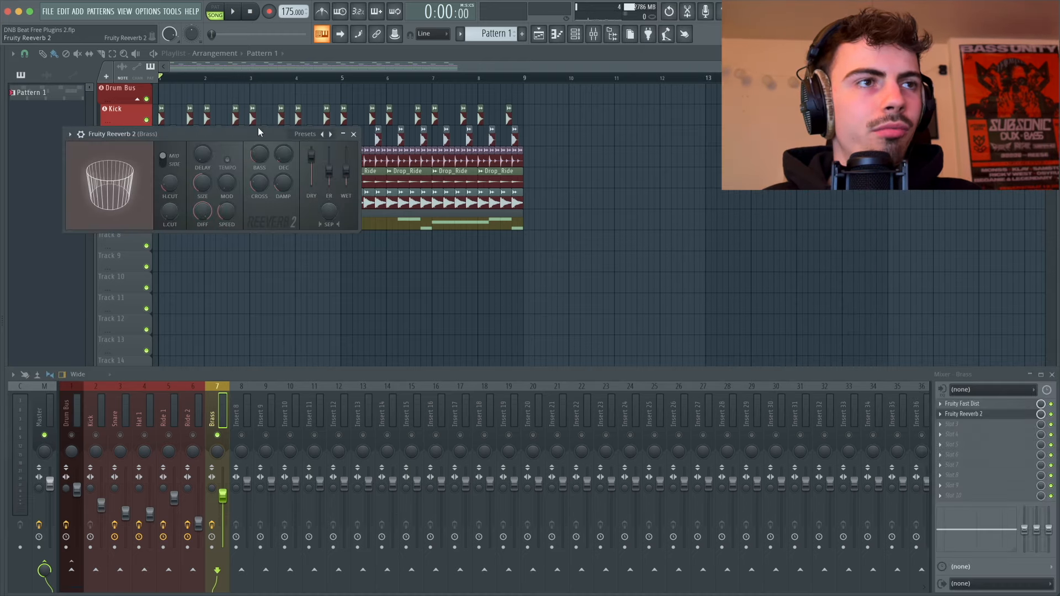
{"action": "left_click_drag", "start_coordinate": [257, 127], "coordinate": [603, 223]}
{"action": "key", "text": "space"}
{"action": "left_click_drag", "start_coordinate": [675, 268], "coordinate": [674, 283]}
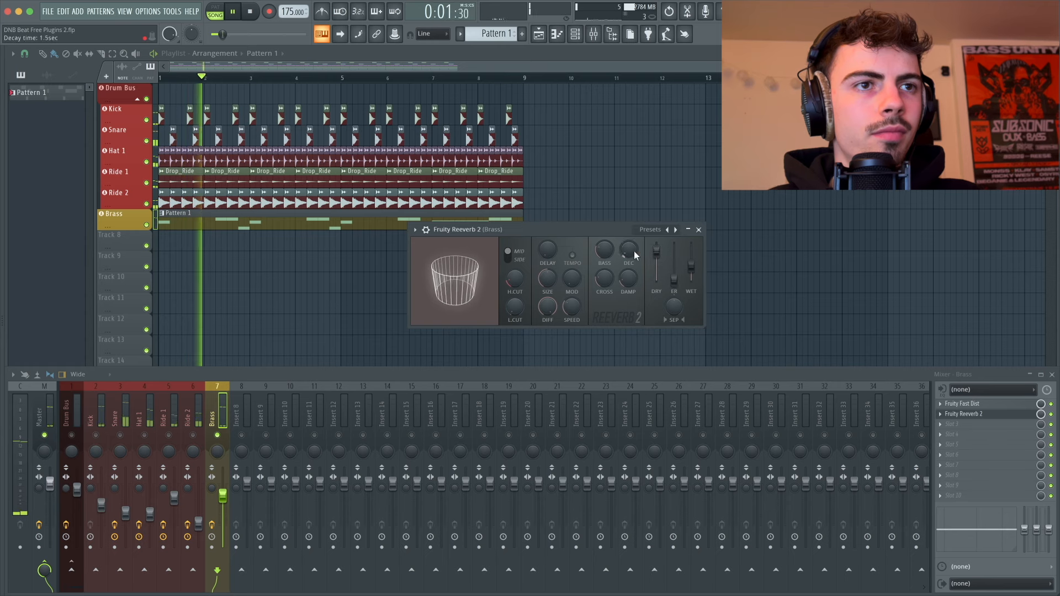
{"action": "left_click_drag", "start_coordinate": [515, 306], "coordinate": [515, 286]}
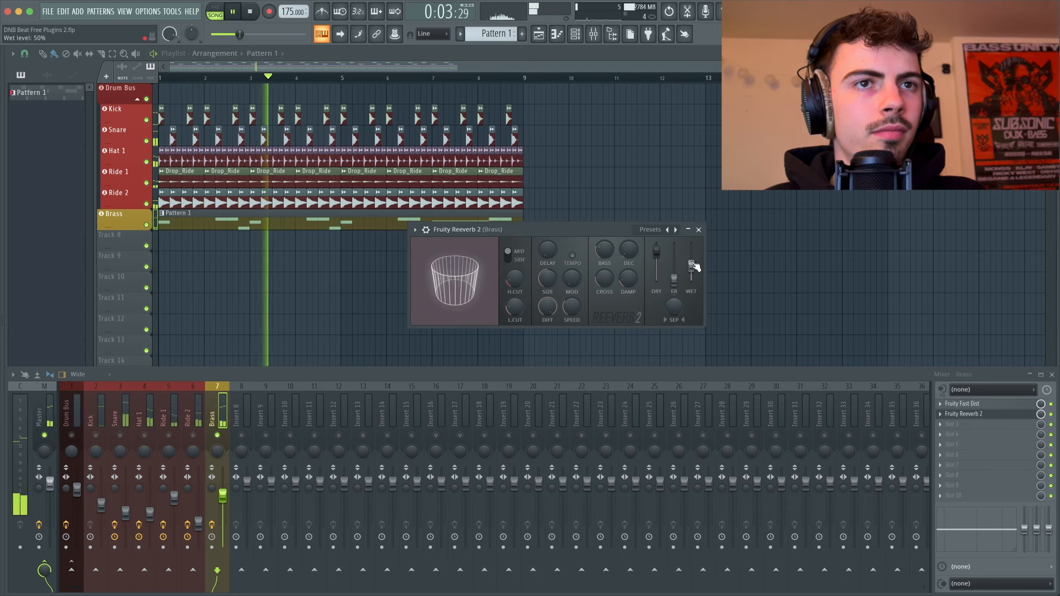
{"action": "left_click_drag", "start_coordinate": [691, 266], "coordinate": [694, 272]}
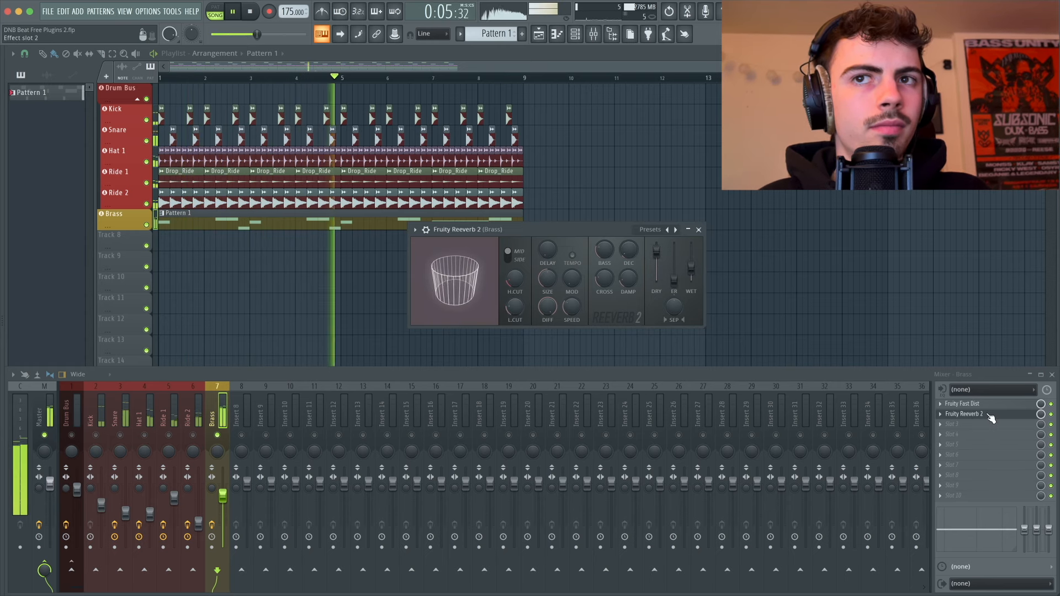
{"action": "left_click", "coordinate": [963, 414]}
{"action": "key", "text": "space"}
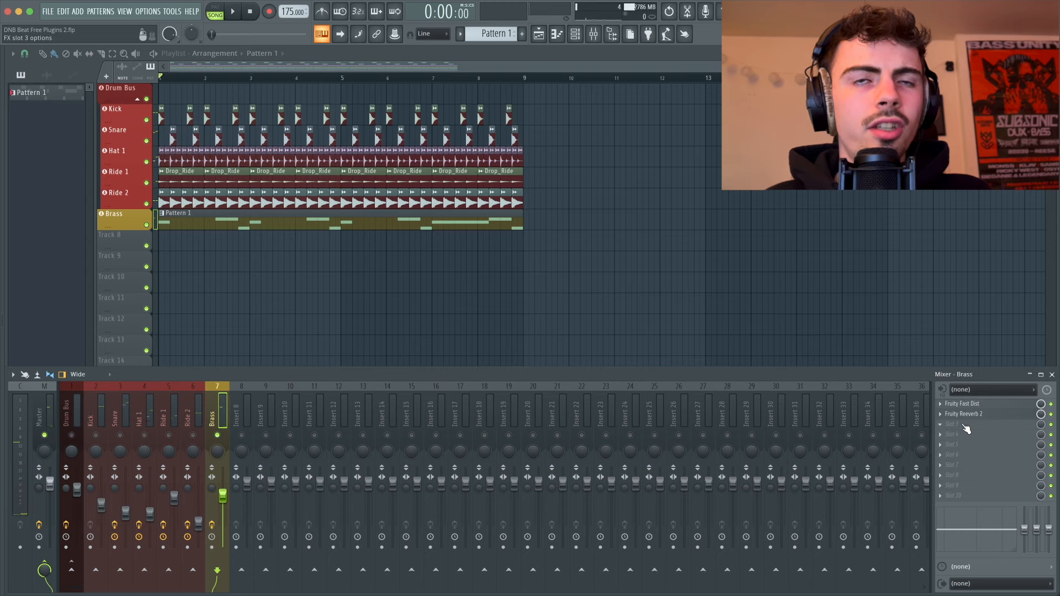
Step: Add OTT after the reverb on the Brass insert and set its depth to 16% during playback
{"action": "left_click", "coordinate": [965, 429]}
{"action": "left_click", "coordinate": [688, 472]}
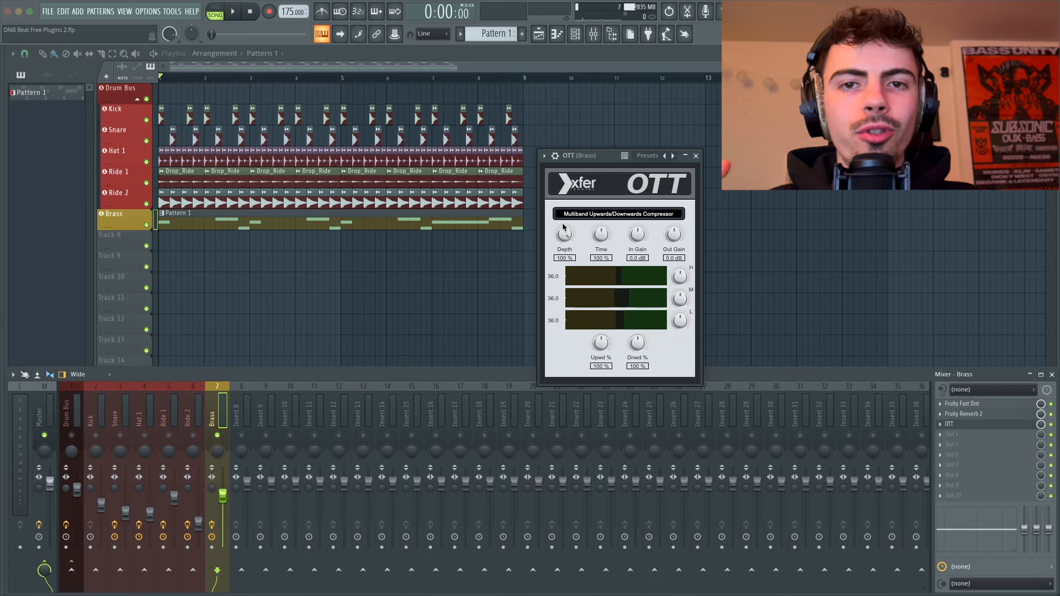
{"action": "key", "text": "space"}
{"action": "left_click_drag", "start_coordinate": [567, 249], "coordinate": [576, 336]}
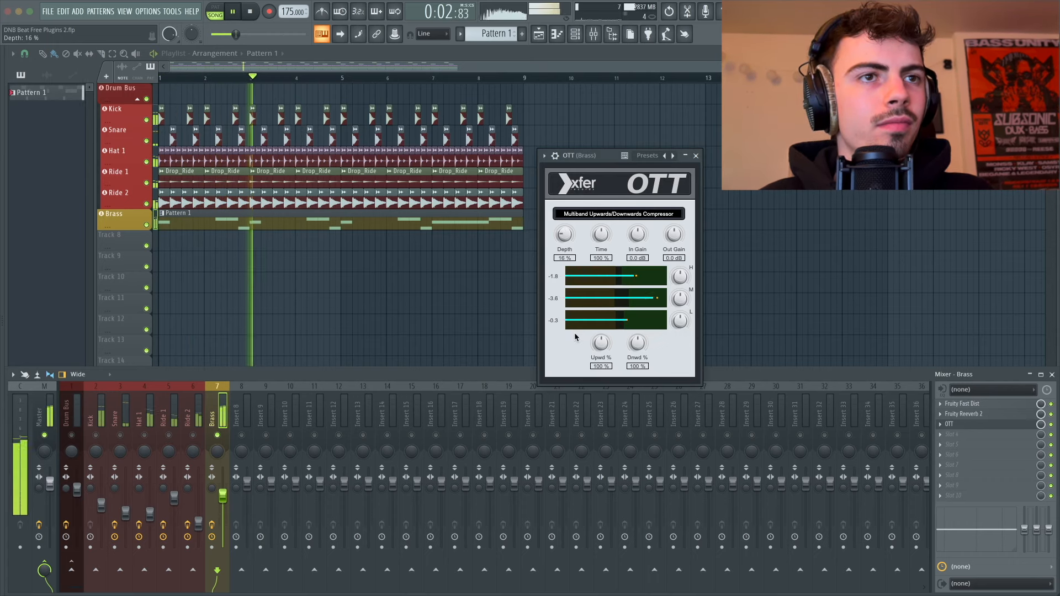
{"action": "key", "text": "space"}
{"action": "left_click", "coordinate": [970, 426]}
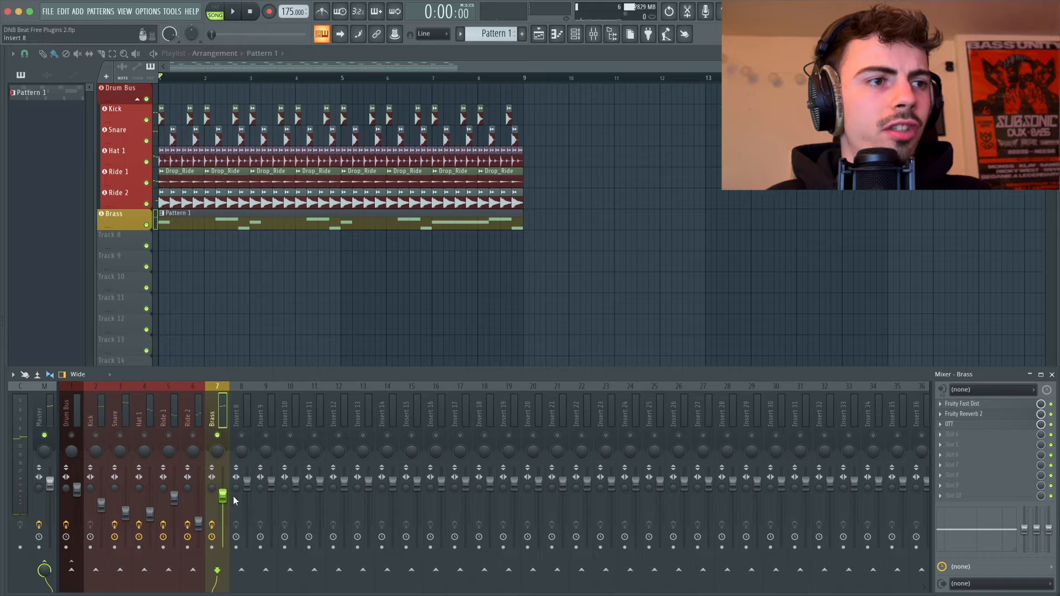
Step: Add Fruity Parametric EQ 2 after OTT on the Brass insert, with Band 1 as a steeper high pass at a raised cutoff
{"action": "left_click", "coordinate": [949, 434]}
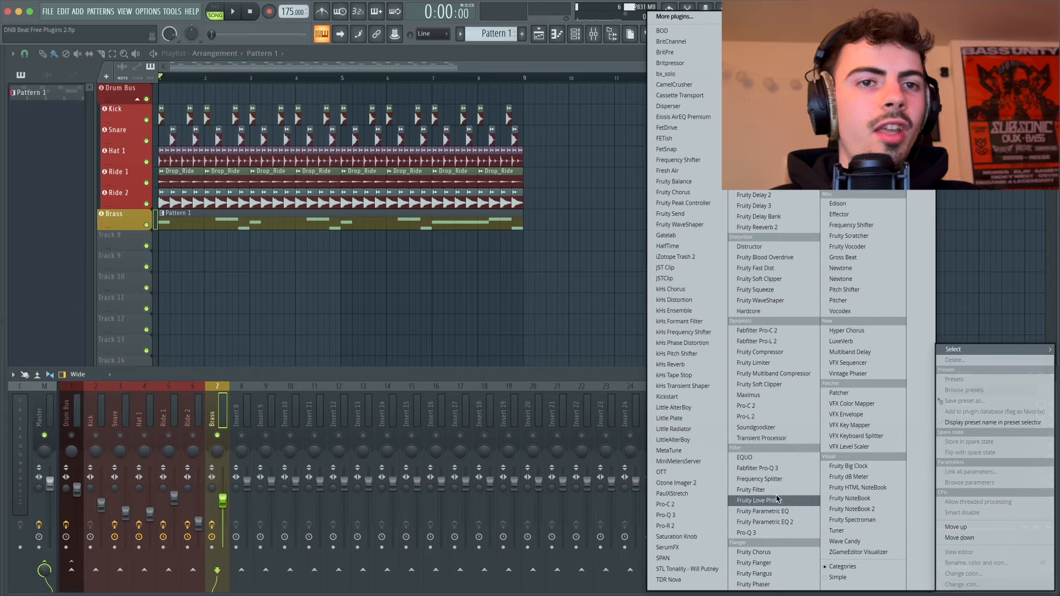
{"action": "left_click", "coordinate": [776, 525]}
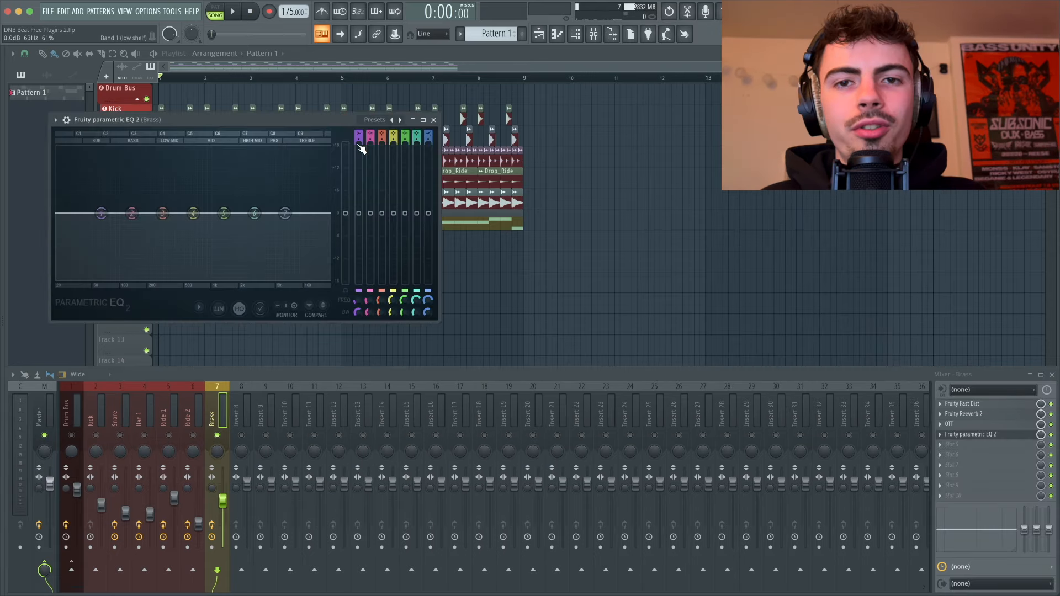
{"action": "left_click_drag", "start_coordinate": [358, 136], "coordinate": [358, 141]}
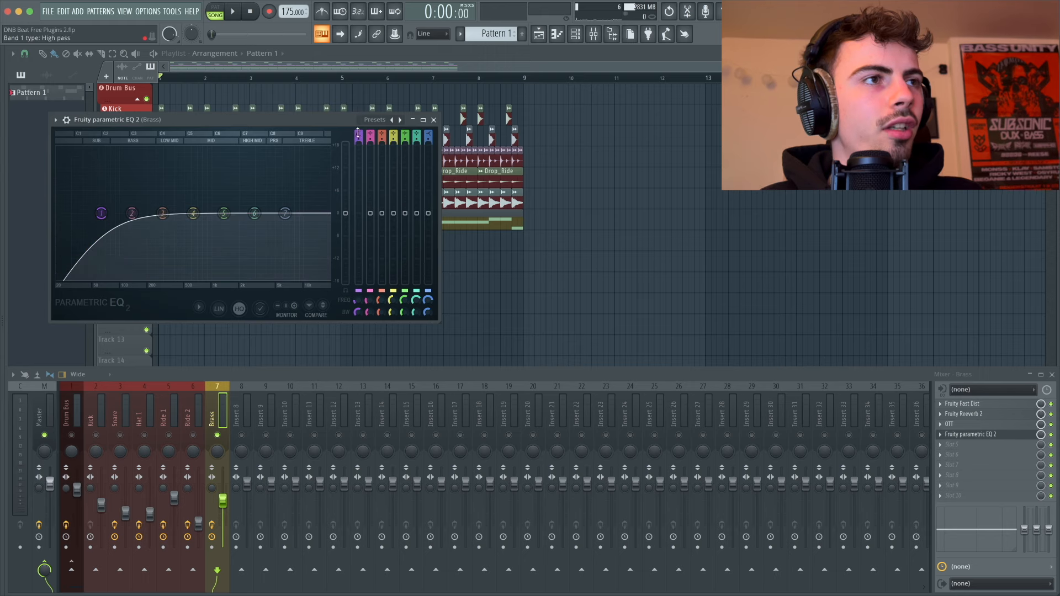
{"action": "scroll", "coordinate": [358, 301], "scroll_direction": "up", "scroll_amount": 5}
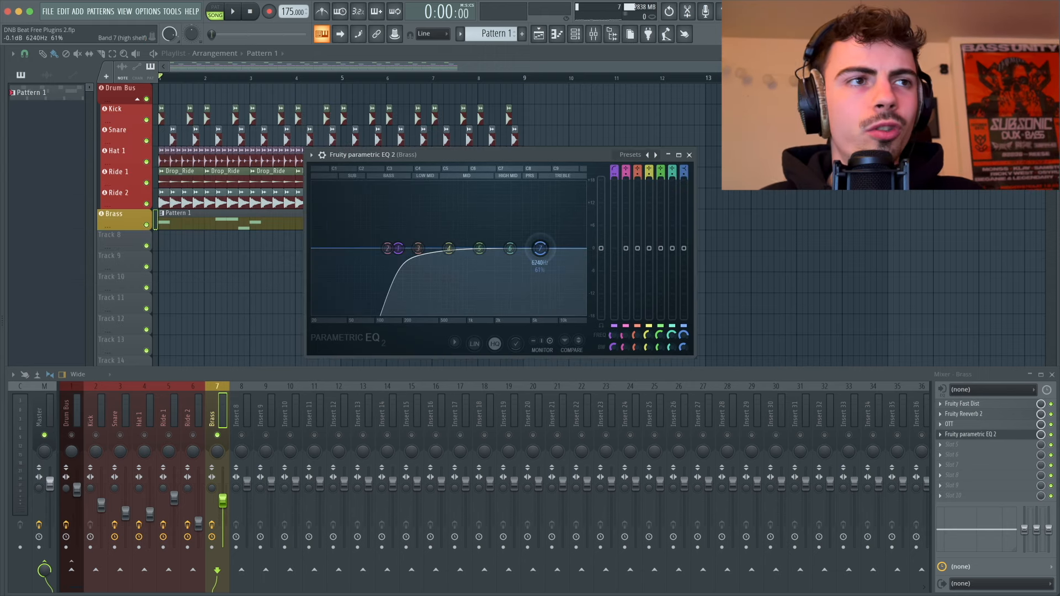
Step: Slightly boost the EQ's Band 7 high shelf at a lower frequency, play back the result, and close the EQ
{"action": "left_click_drag", "start_coordinate": [540, 248], "coordinate": [521, 240]}
{"action": "key", "text": "space"}
{"action": "key", "text": "space"}
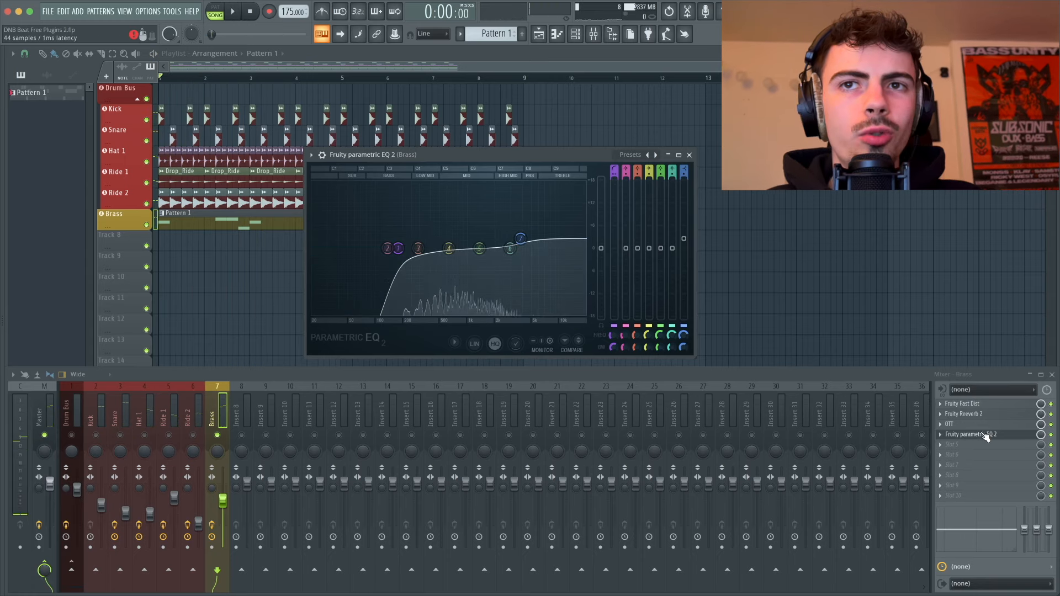
{"action": "left_click", "coordinate": [987, 435]}
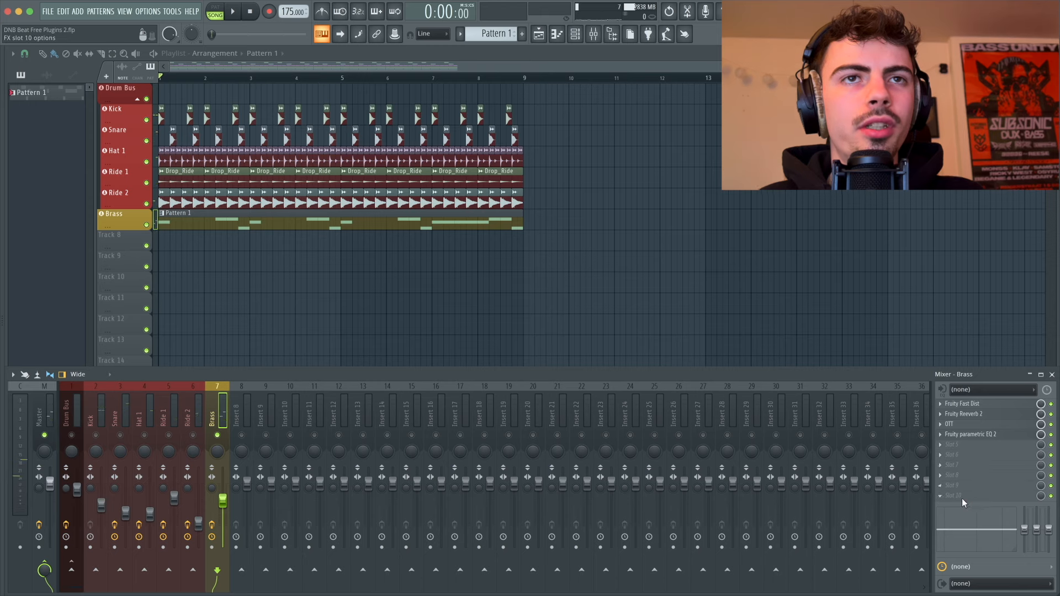
Step: Add Fruity Limiter to slot 10 of the Brass insert and switch it to COMP mode
{"action": "left_click", "coordinate": [963, 500]}
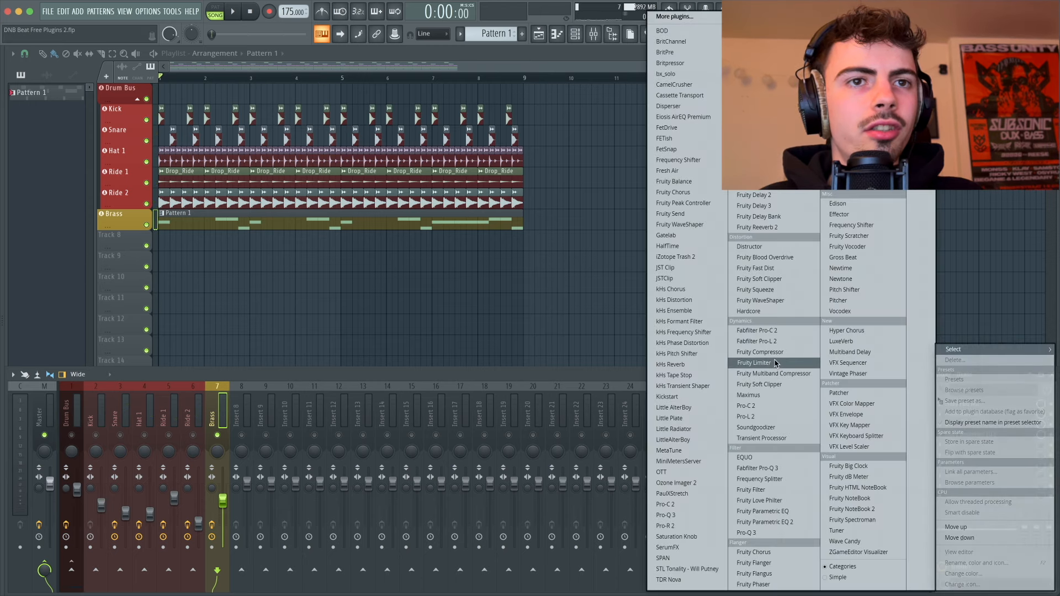
{"action": "left_click", "coordinate": [784, 362]}
{"action": "left_click", "coordinate": [118, 256]}
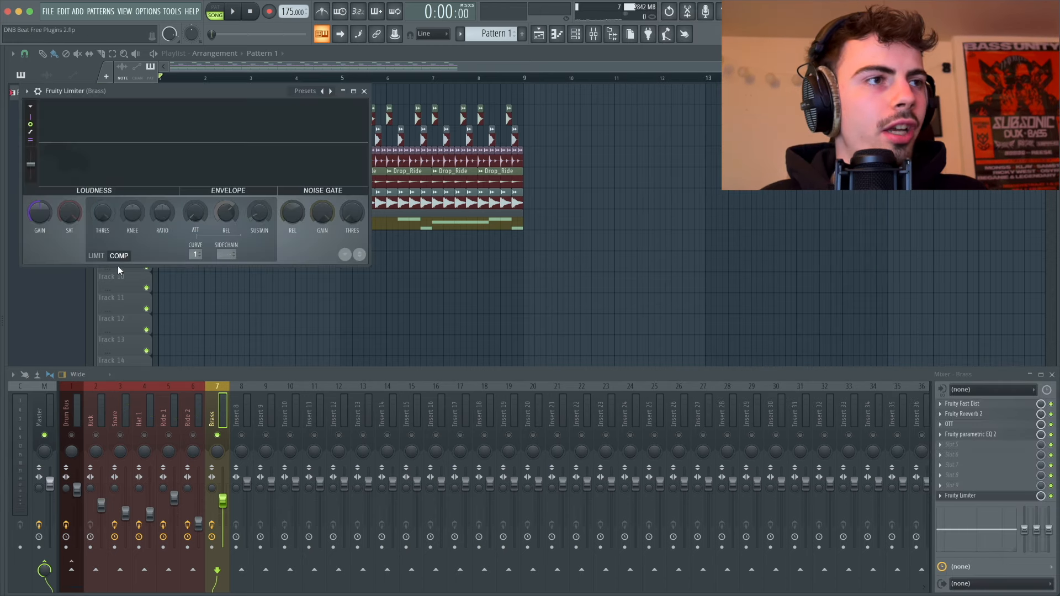
Step: Sidechain the Kick insert to Brass, select it as the limiter's sidechain source, and toggle solo on Brass
{"action": "left_click", "coordinate": [89, 409]}
{"action": "left_click", "coordinate": [219, 572]}
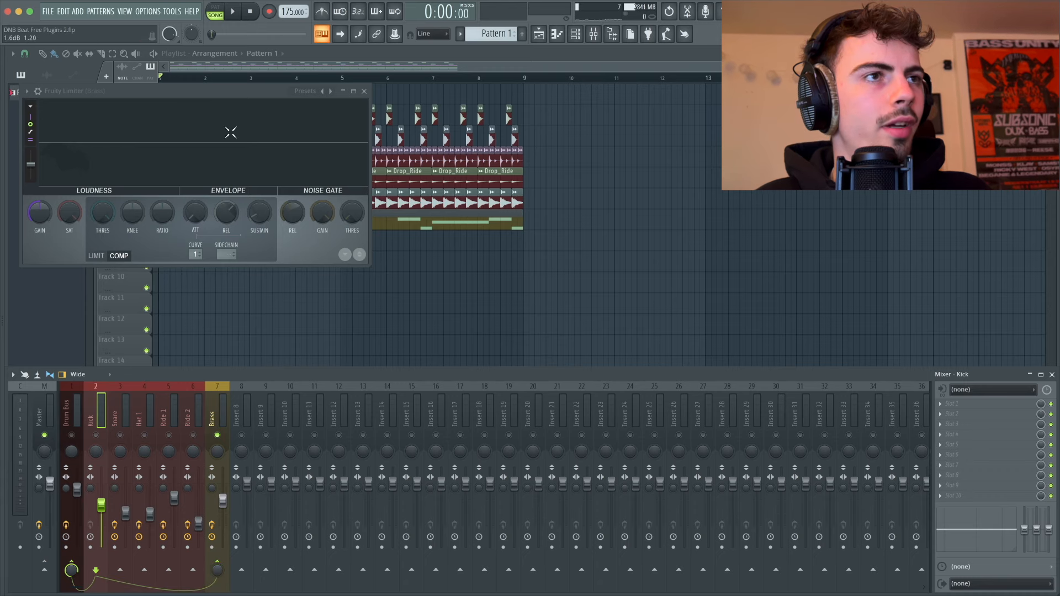
{"action": "right_click", "coordinate": [228, 253]}
{"action": "left_click", "coordinate": [239, 273]}
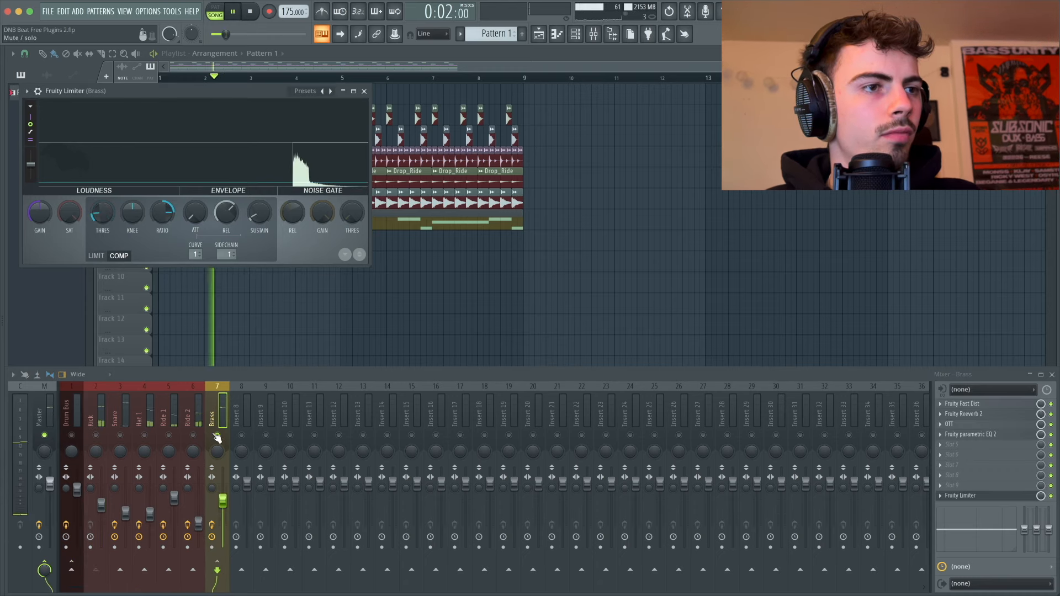
{"action": "right_click", "coordinate": [217, 436]}
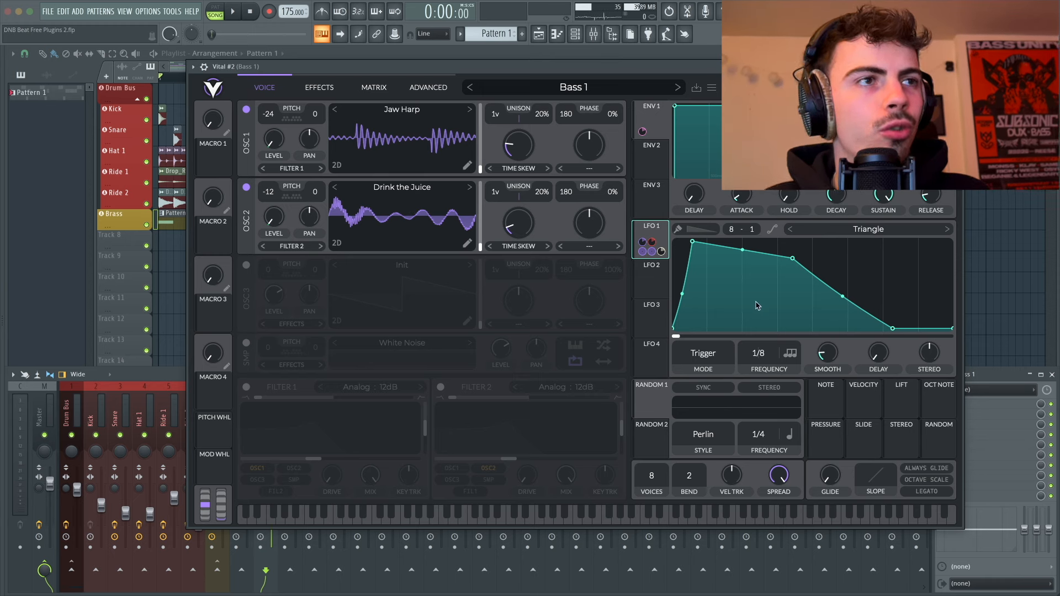
Step: Examine the Bass 1 Vital patch: its oscillators with a test note, its effects chain from chorus to distortion, and LFO 1's modulation targets
{"action": "mouse_move", "coordinate": [644, 254]}
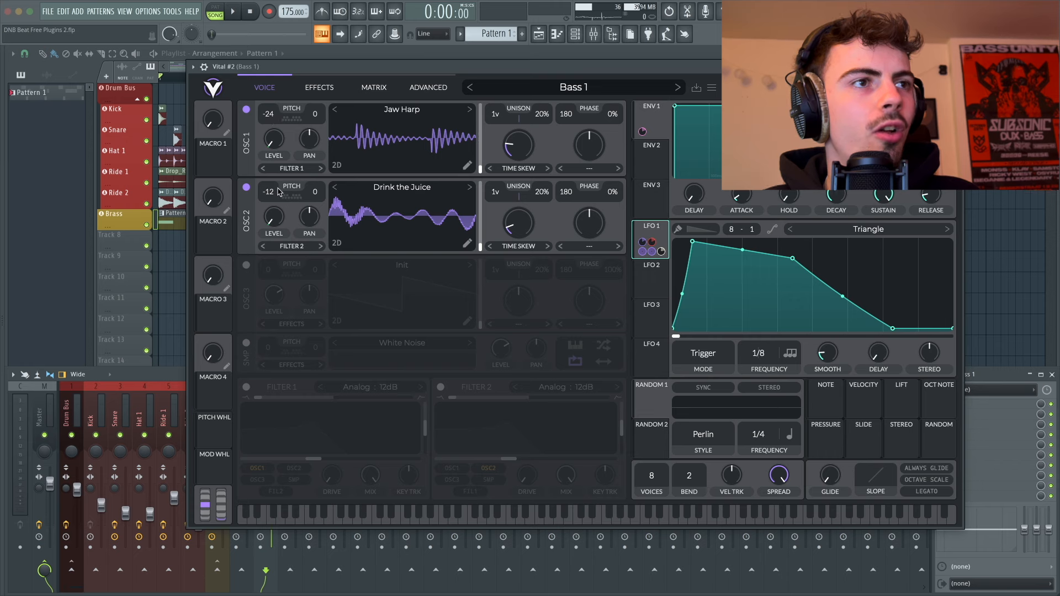
{"action": "key", "text": "x"}
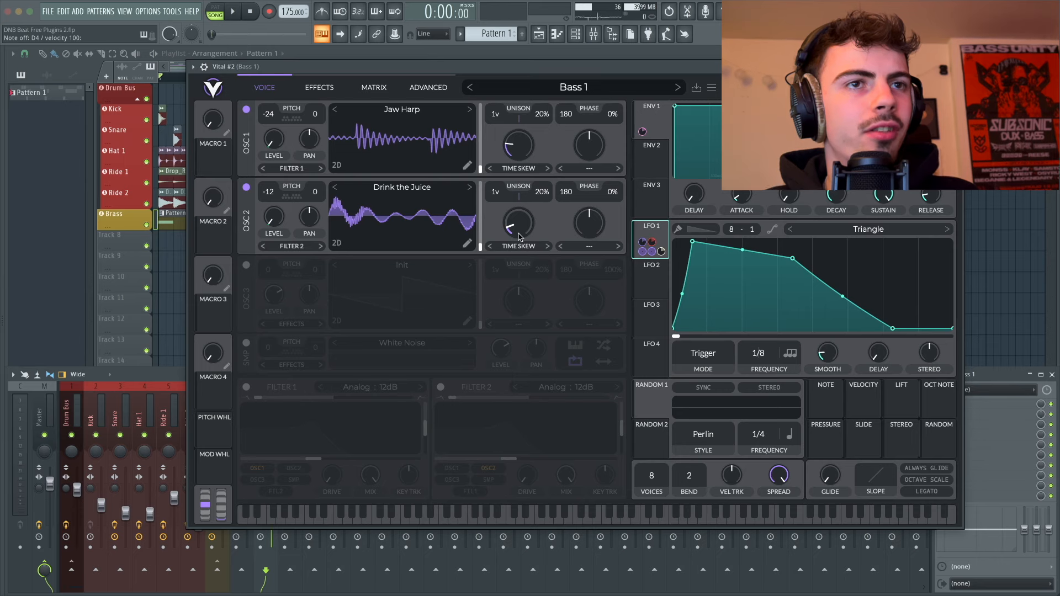
{"action": "left_click", "coordinate": [320, 89]}
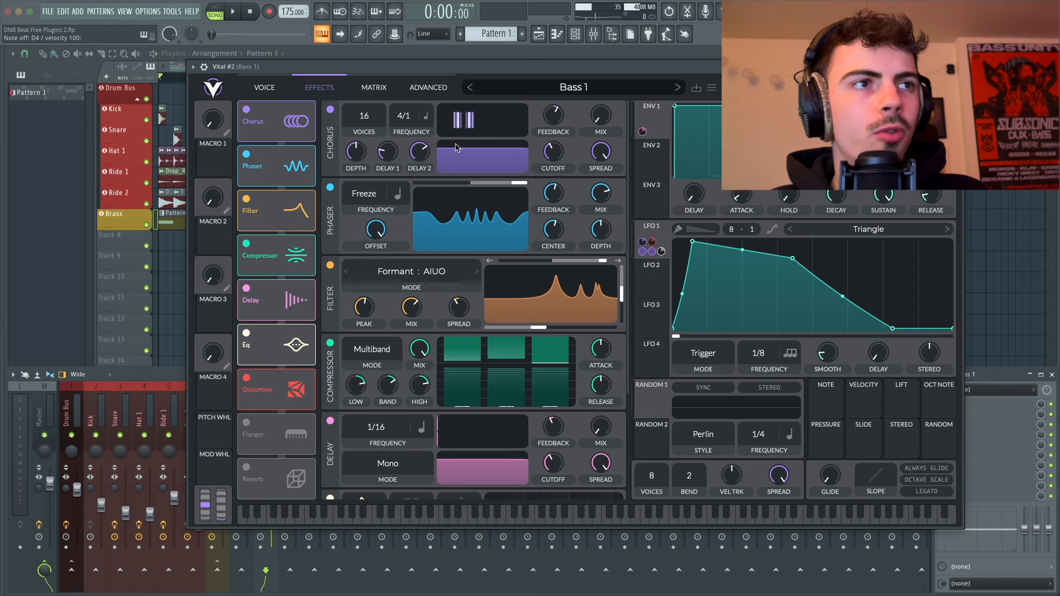
{"action": "scroll", "coordinate": [431, 219], "scroll_direction": "down", "scroll_amount": 1}
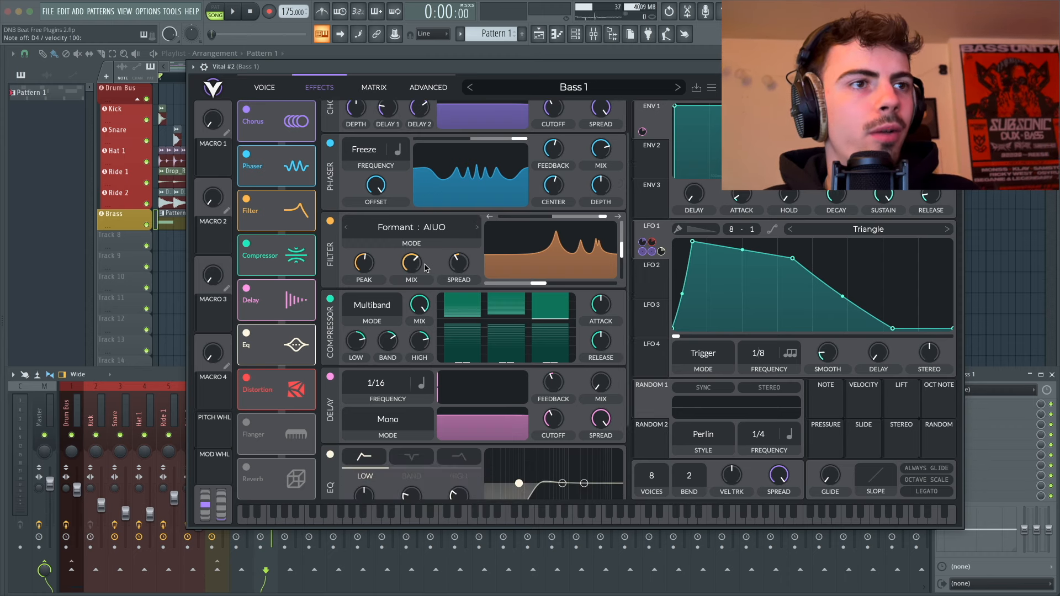
{"action": "scroll", "coordinate": [423, 259], "scroll_direction": "down", "scroll_amount": 2}
{"action": "scroll", "coordinate": [404, 364], "scroll_direction": "down", "scroll_amount": 2}
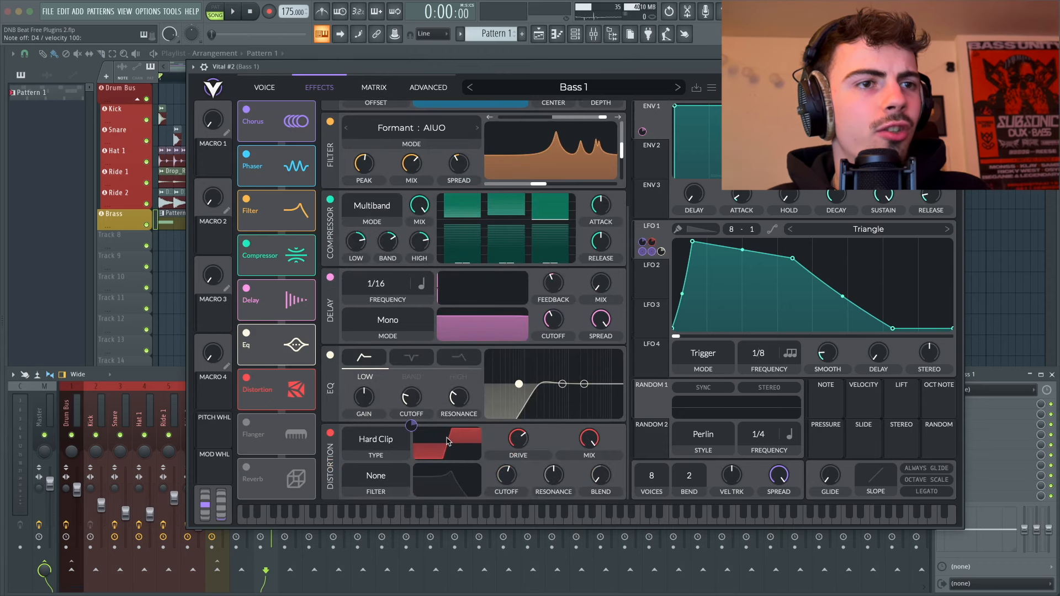
{"action": "scroll", "coordinate": [448, 440], "scroll_direction": "up", "scroll_amount": 6}
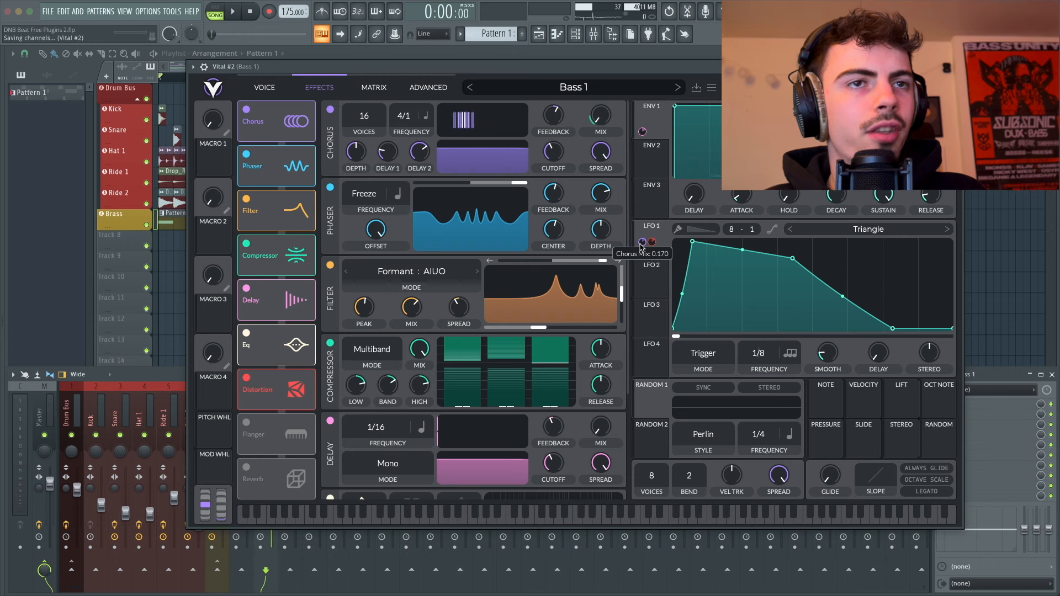
{"action": "left_click_drag", "start_coordinate": [641, 247], "coordinate": [658, 236]}
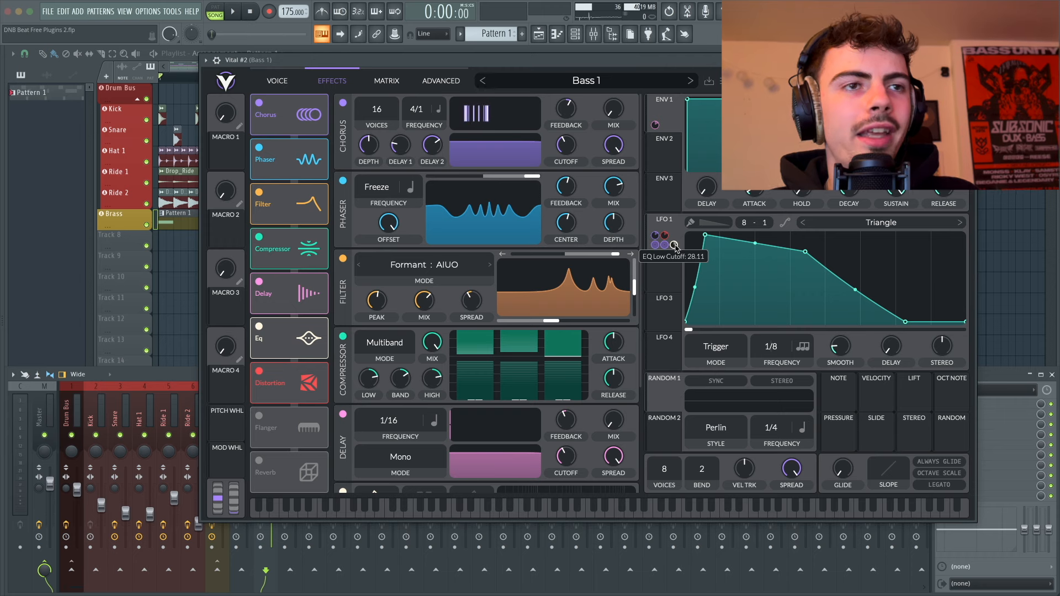
Step: Add kHs Formant Filter to slot 1 of the Bass 1 insert and shift its vowel point towards the "a" vowel
{"action": "scroll", "coordinate": [573, 316], "scroll_direction": "down", "scroll_amount": 3}
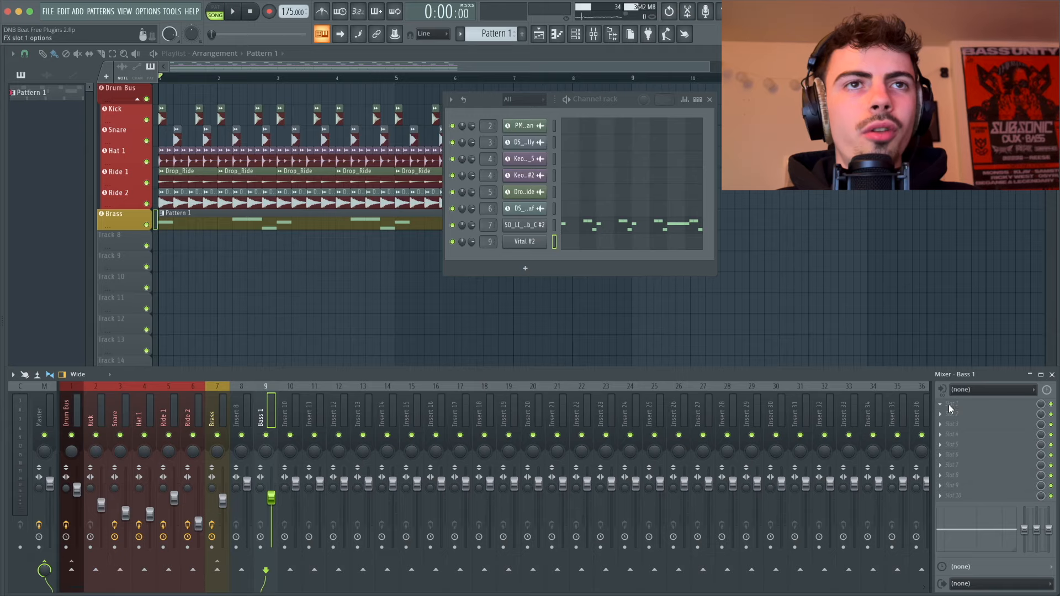
{"action": "left_click", "coordinate": [950, 408]}
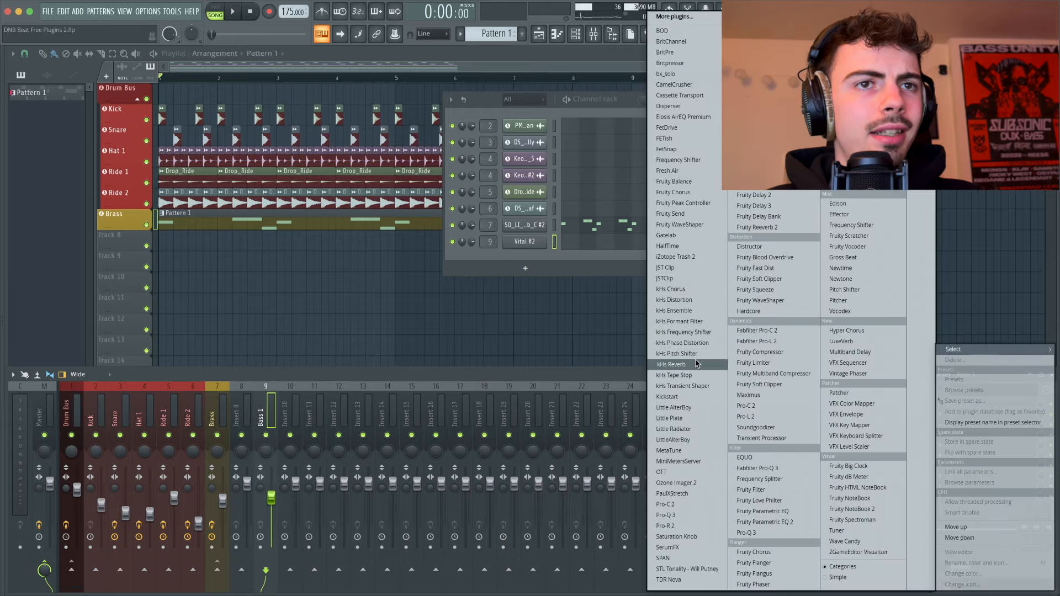
{"action": "left_click", "coordinate": [696, 322]}
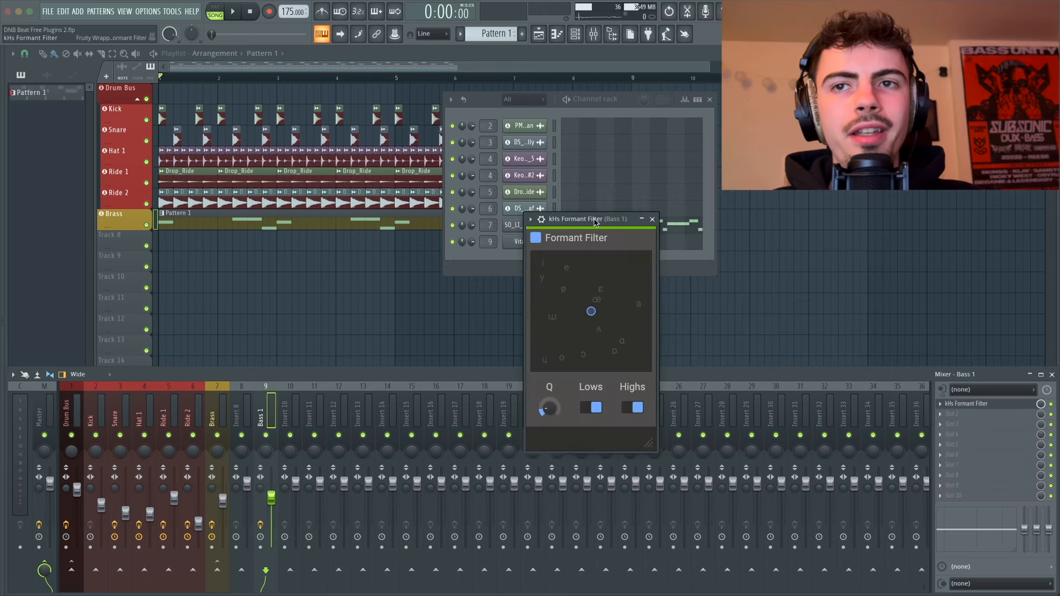
{"action": "left_click_drag", "start_coordinate": [591, 311], "coordinate": [633, 309]}
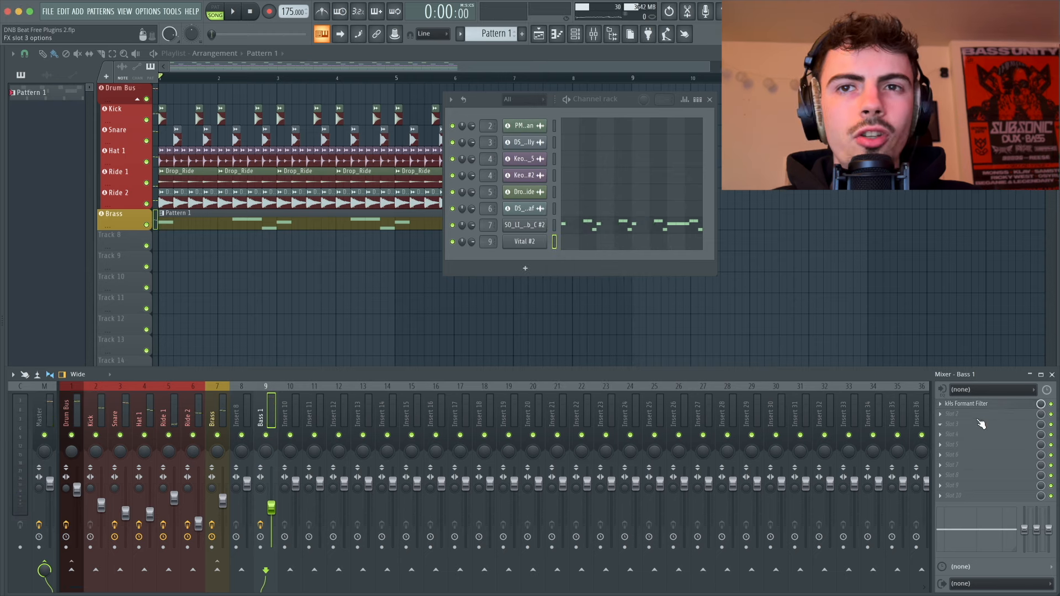
Step: Add Fruity Parametric EQ 2 to slot 2 with Band 1 as a high pass at about 311 Hz, and Saturation Knob to slot 3
{"action": "left_click", "coordinate": [981, 424]}
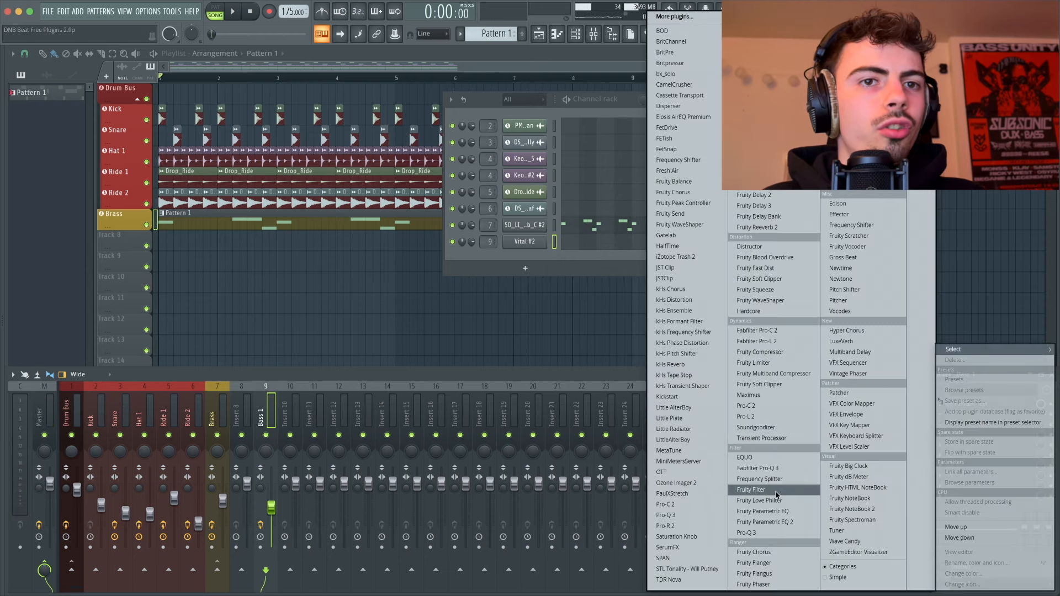
{"action": "left_click", "coordinate": [773, 522]}
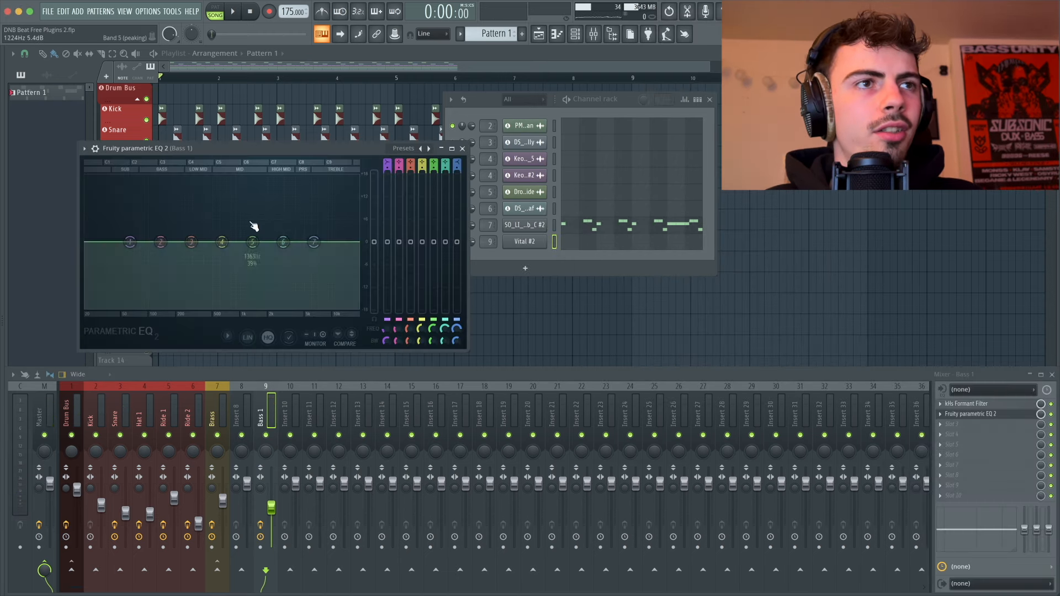
{"action": "left_click_drag", "start_coordinate": [387, 242], "coordinate": [387, 300]}
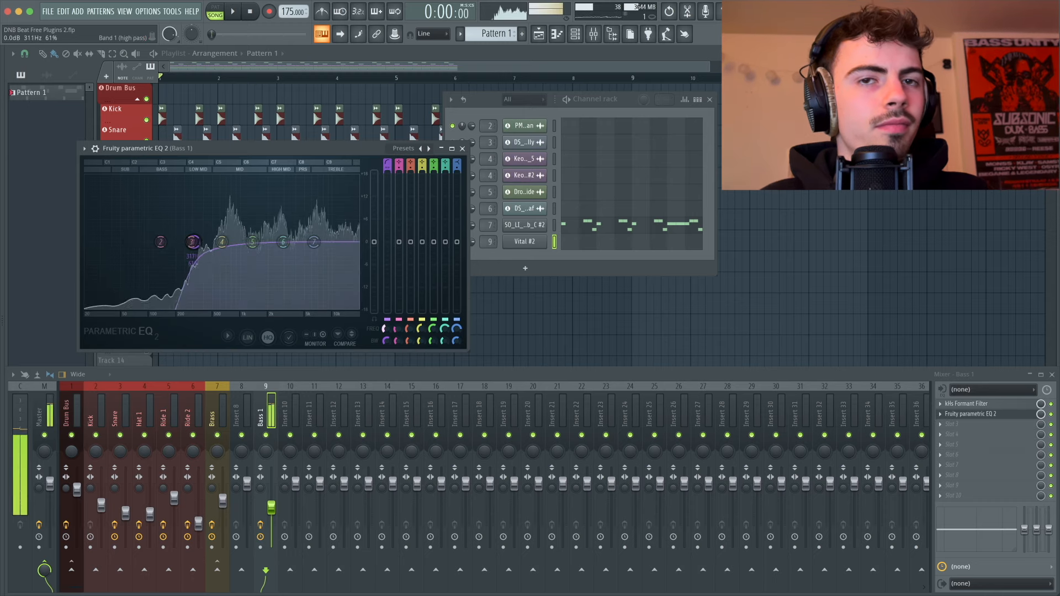
{"action": "left_click", "coordinate": [951, 423]}
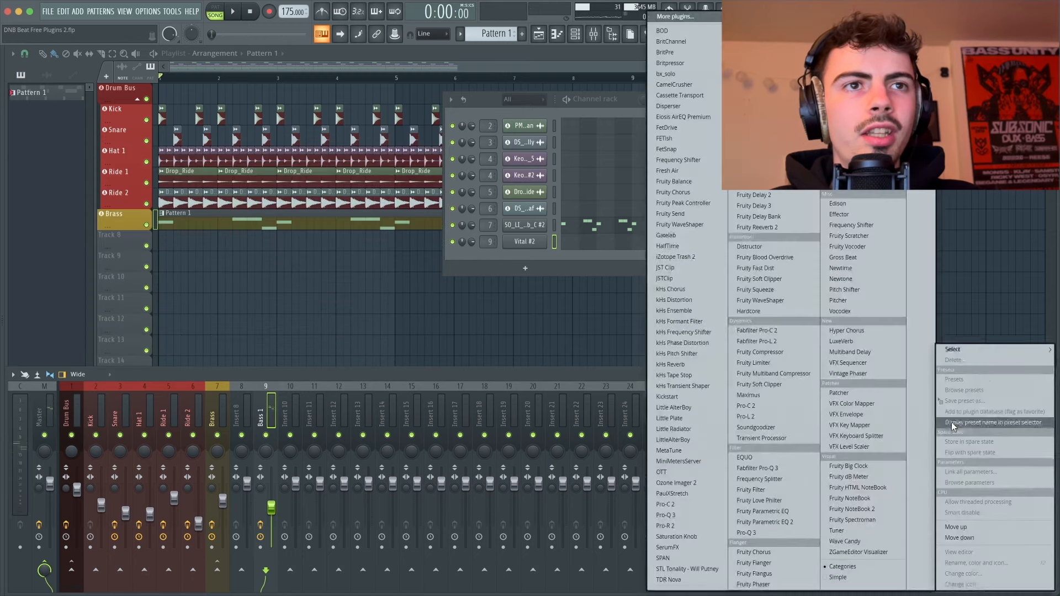
{"action": "left_click", "coordinate": [684, 163]}
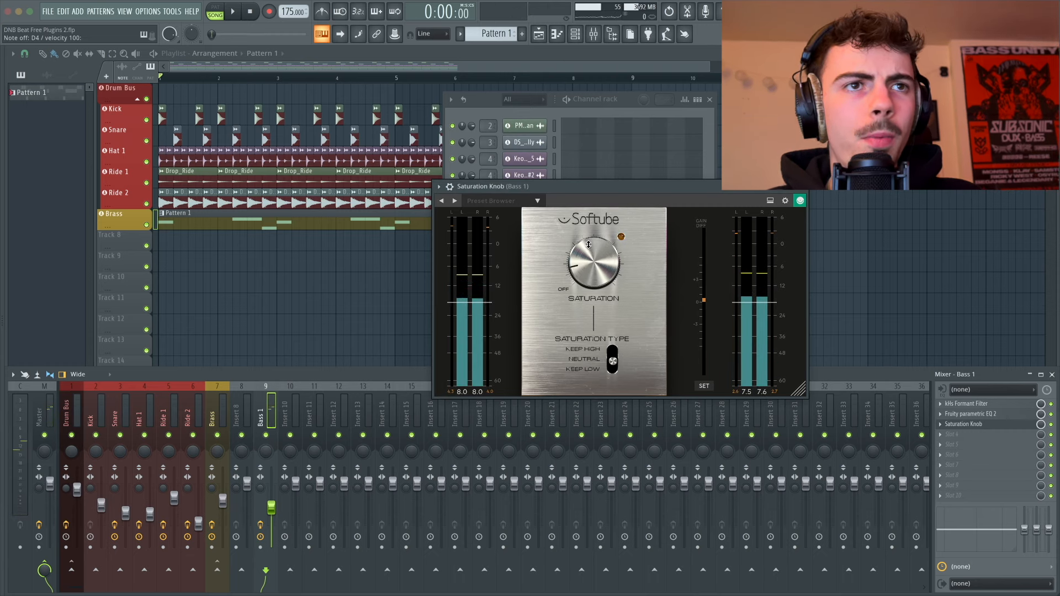
Step: Add Fruity Reeverb 2 to slot 4 of Bass 1, lower its early reflections, adjust the low cut, and close it
{"action": "left_click", "coordinate": [957, 434]}
{"action": "left_click", "coordinate": [773, 227]}
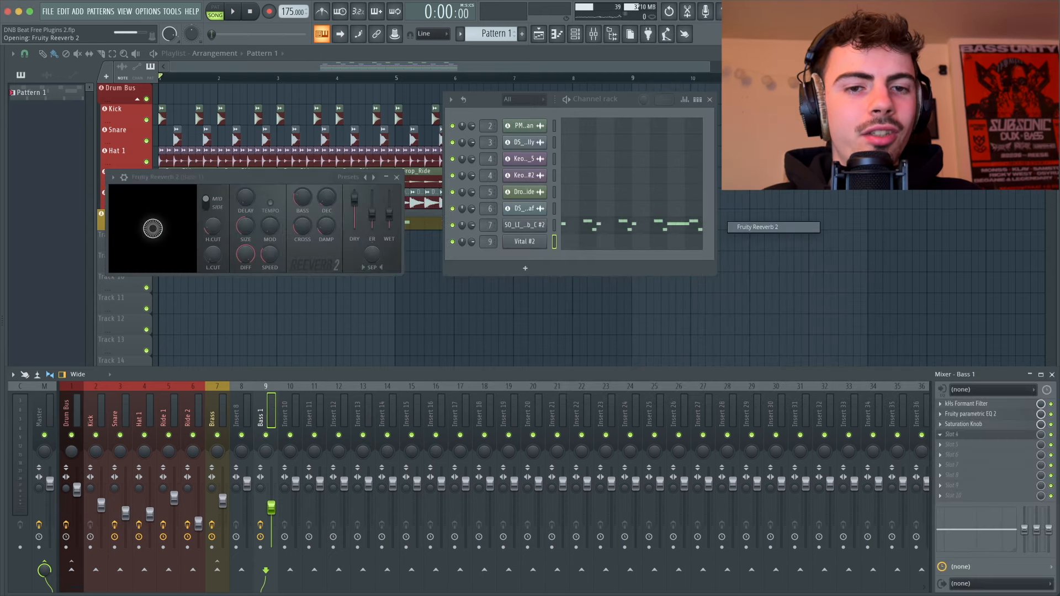
{"action": "left_click_drag", "start_coordinate": [372, 215], "coordinate": [373, 228]}
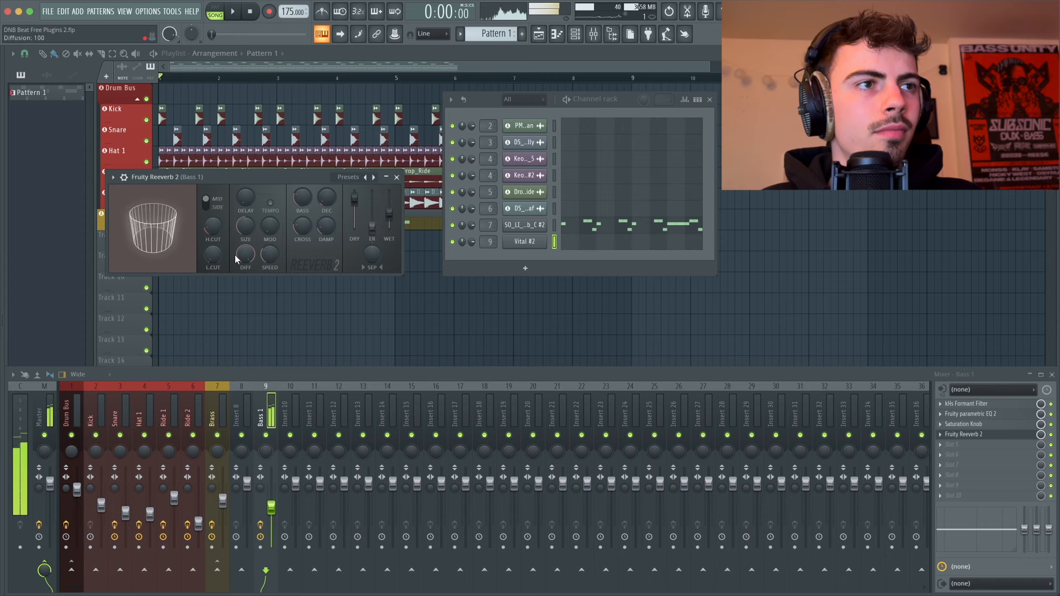
{"action": "left_click_drag", "start_coordinate": [213, 255], "coordinate": [213, 246]}
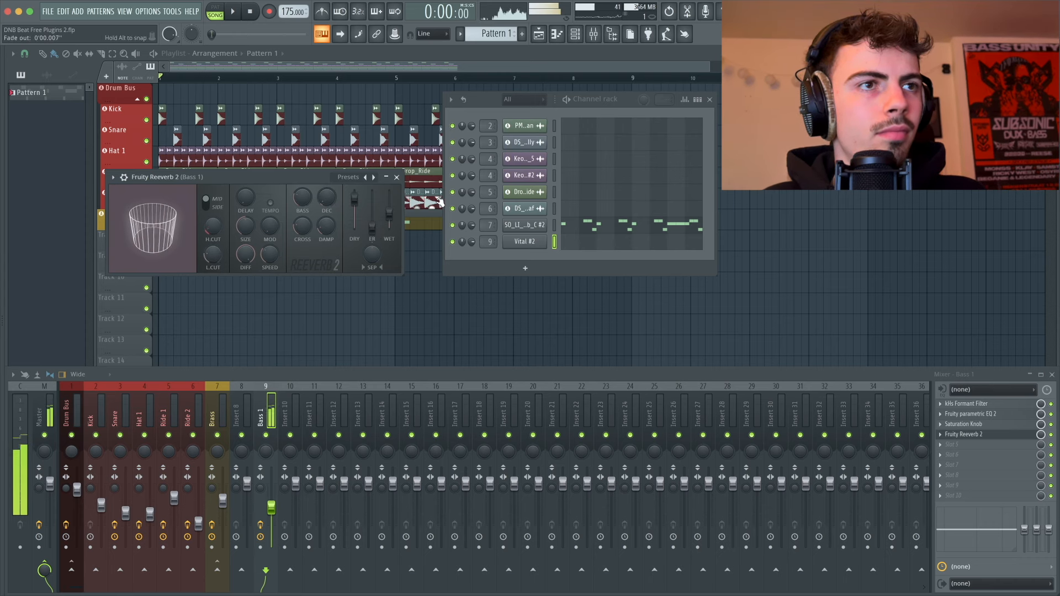
{"action": "left_click", "coordinate": [989, 437]}
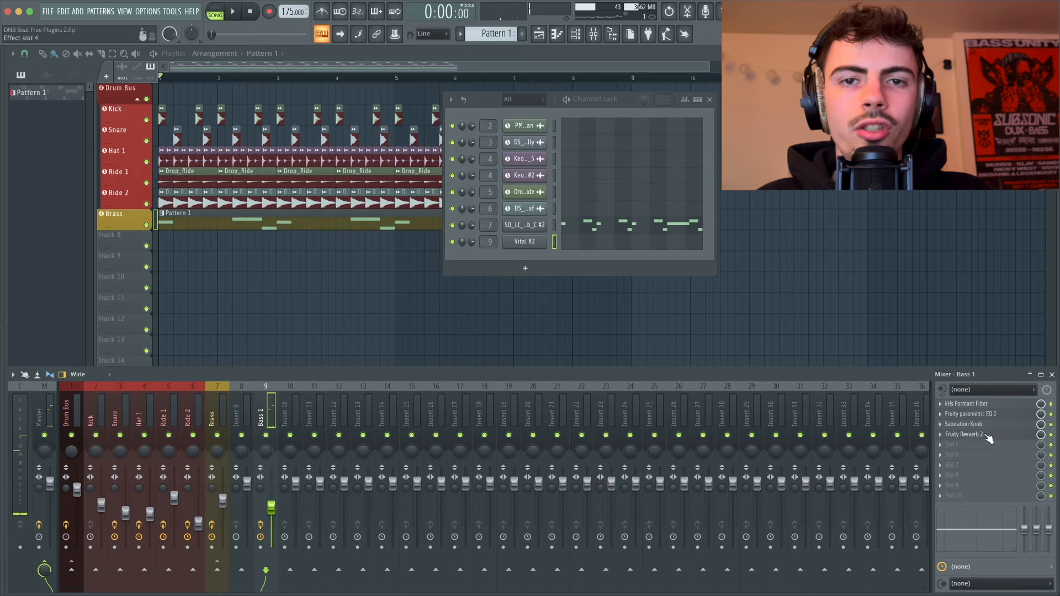
Step: Add Fruity Limiter to slot 5 of Bass 1 in COMP mode and sidechain the Kick insert to it as input 1
{"action": "left_click", "coordinate": [958, 445]}
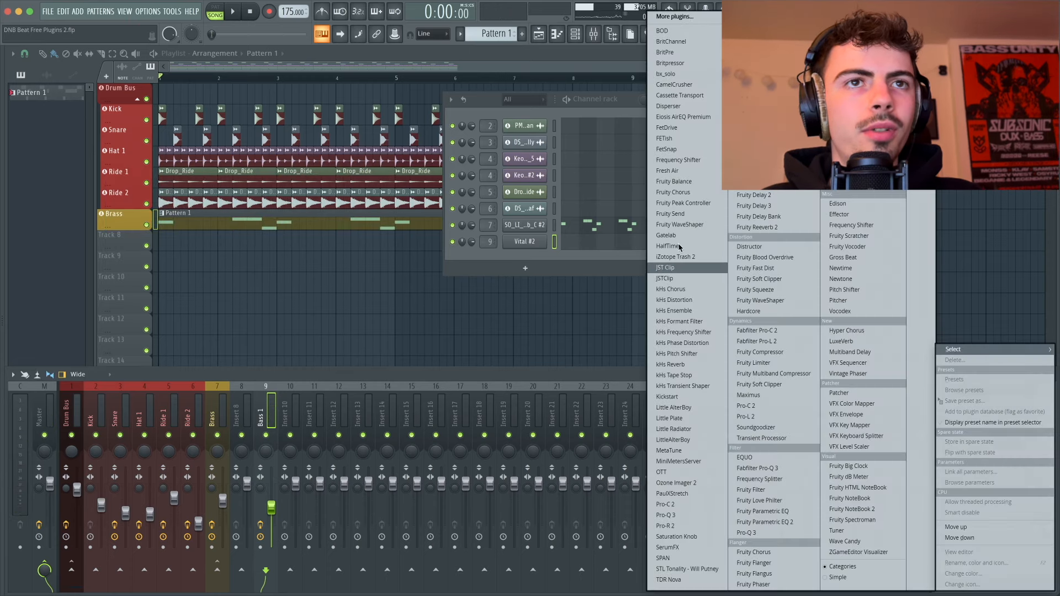
{"action": "left_click", "coordinate": [771, 364]}
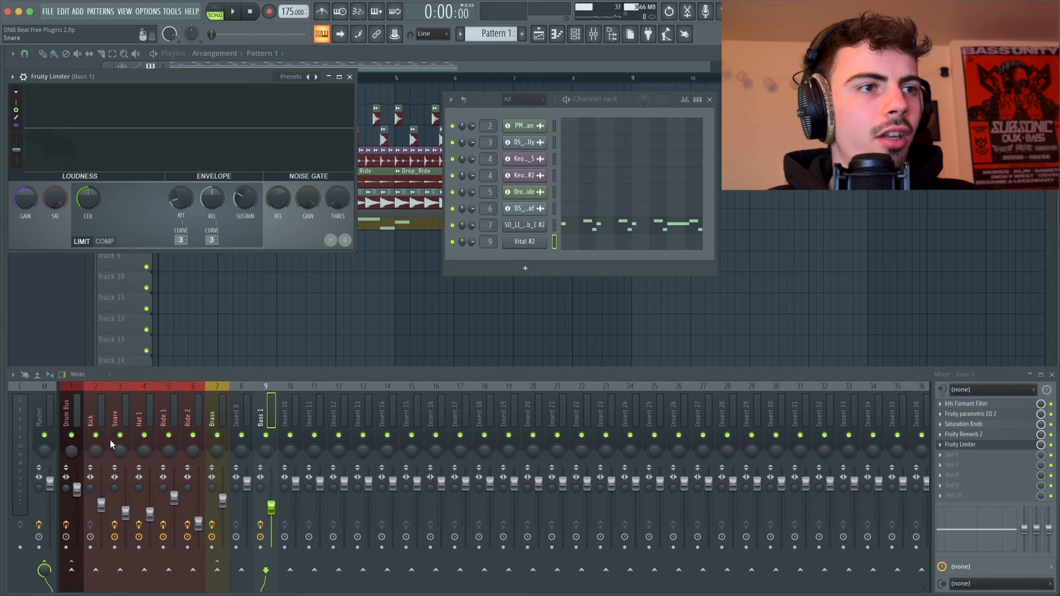
{"action": "left_click", "coordinate": [107, 442]}
{"action": "left_click", "coordinate": [266, 571]}
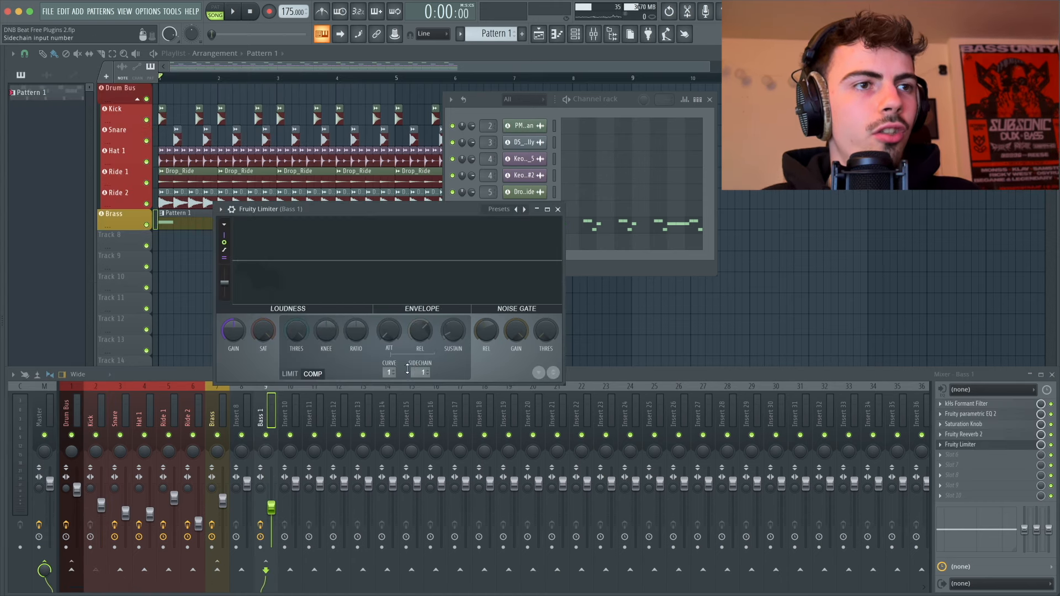
Step: Lower the Bass 1 limiter's threshold to about -23.1 dB and raise its ratio while the beat plays
{"action": "left_click_drag", "start_coordinate": [293, 333], "coordinate": [293, 389]}
{"action": "key", "text": "space"}
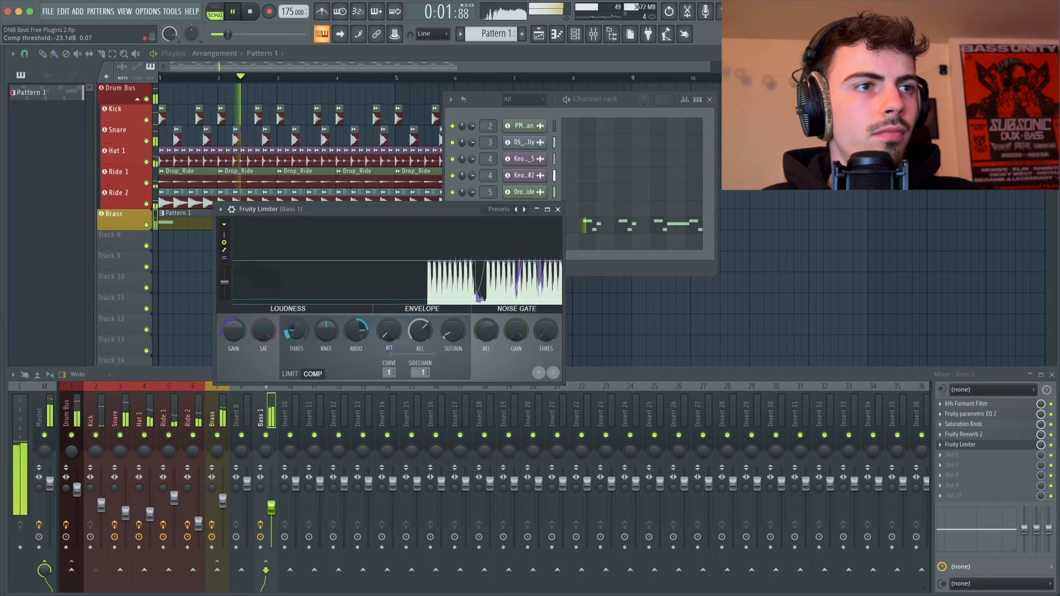
{"action": "left_click_drag", "start_coordinate": [351, 334], "coordinate": [351, 317]}
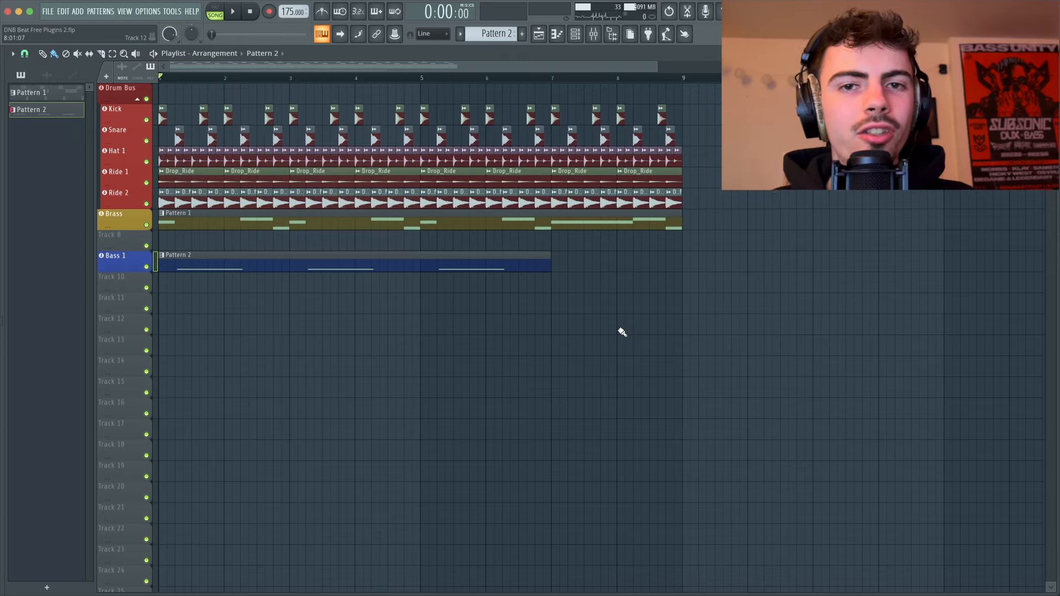
Step: Play back the arrangement with the Bass 1 pattern and stop it
{"action": "key", "text": "space"}
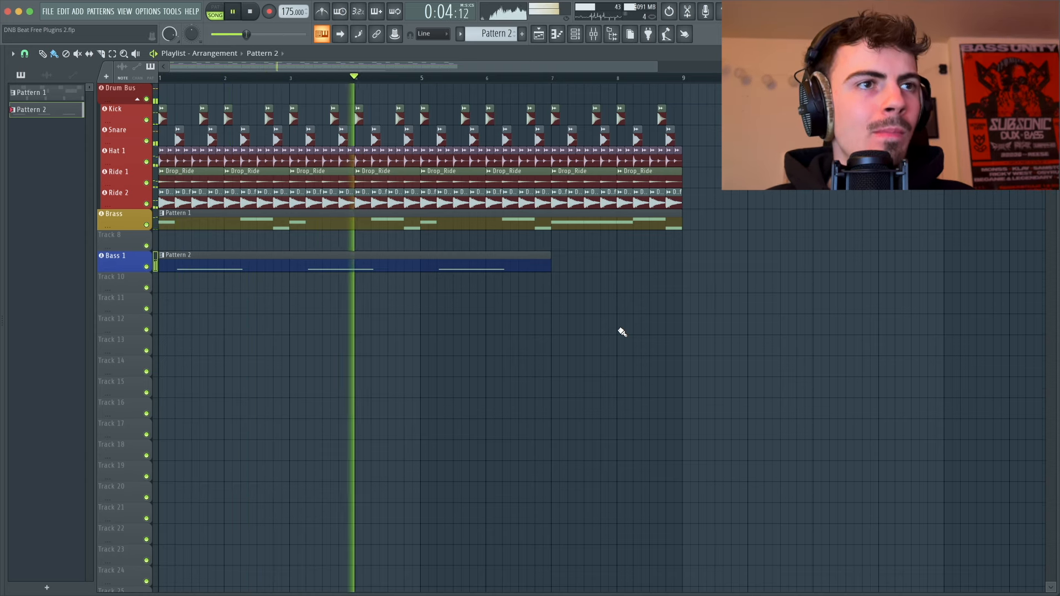
{"action": "key", "text": "space"}
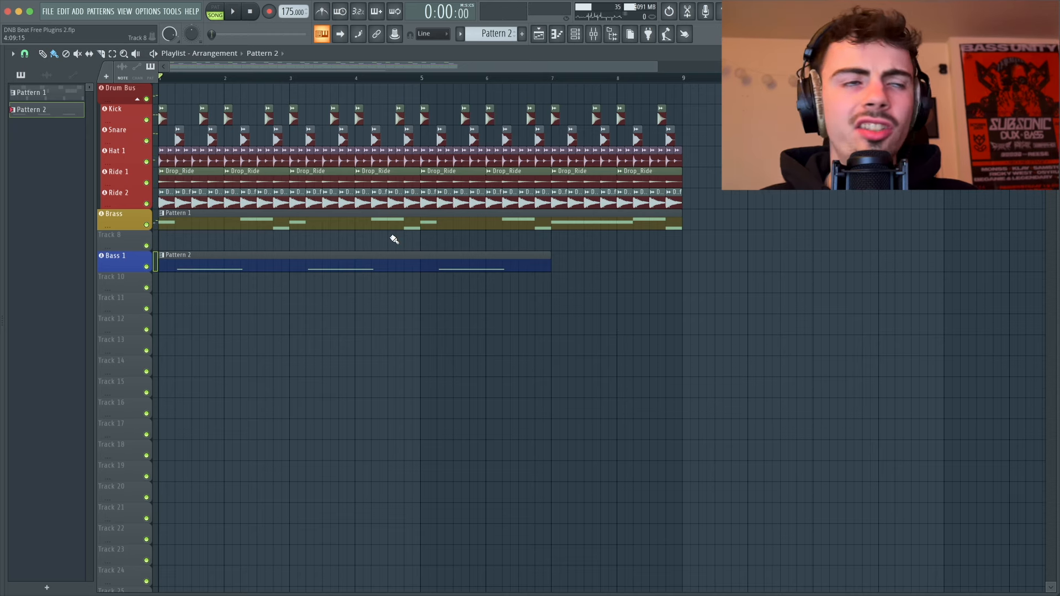
Step: Create Pattern 3 and place it at the start of Track 10 in the playlist
{"action": "scroll", "coordinate": [173, 251], "scroll_direction": "up", "scroll_amount": 3}
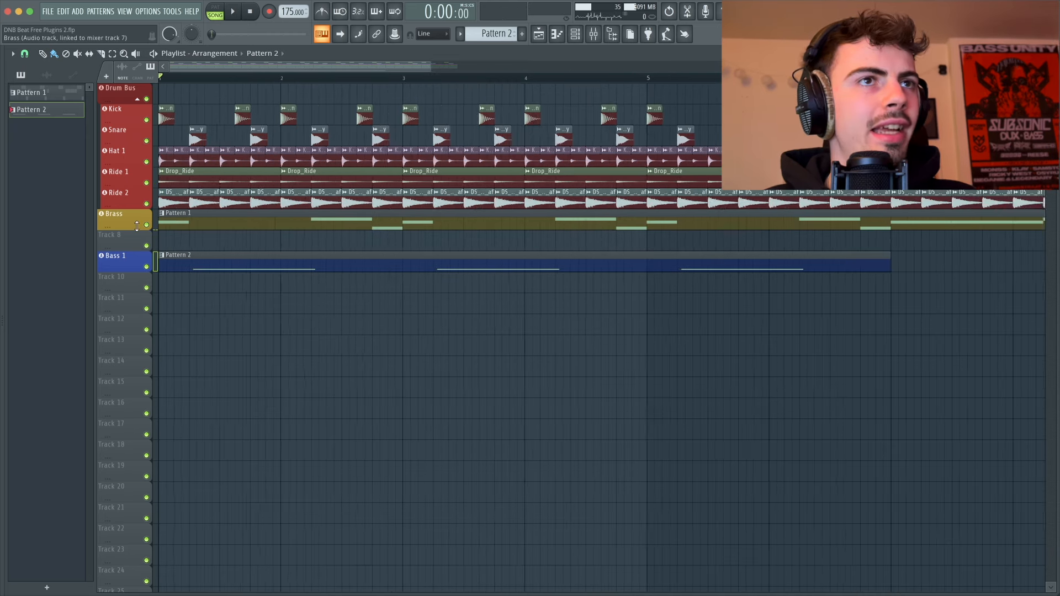
{"action": "left_click", "coordinate": [524, 34]}
{"action": "left_click_drag", "start_coordinate": [197, 283], "coordinate": [131, 281]}
Step: Add a new Vital channel, load the Basic Shapes wavetable in oscillator 1, and transpose it by -24 semitones
{"action": "left_click", "coordinate": [576, 35]}
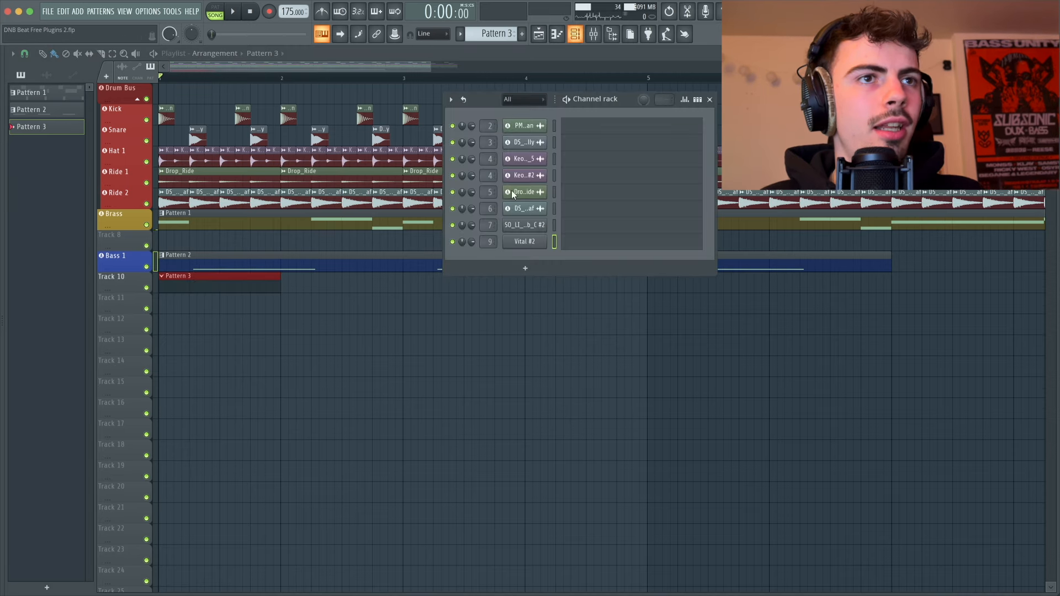
{"action": "left_click", "coordinate": [531, 269]}
{"action": "left_click", "coordinate": [544, 138]}
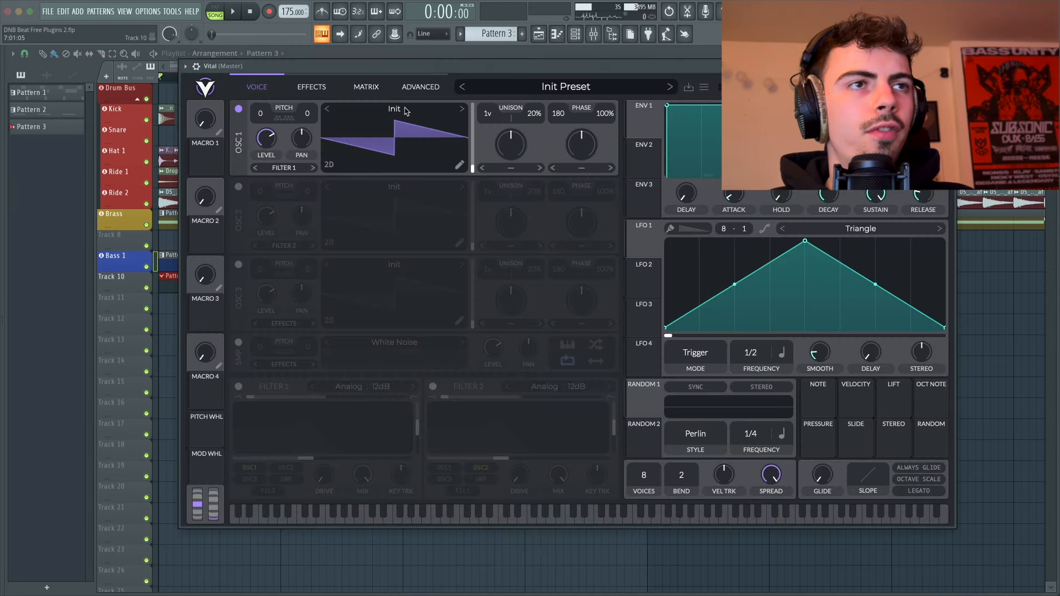
{"action": "left_click", "coordinate": [406, 111]}
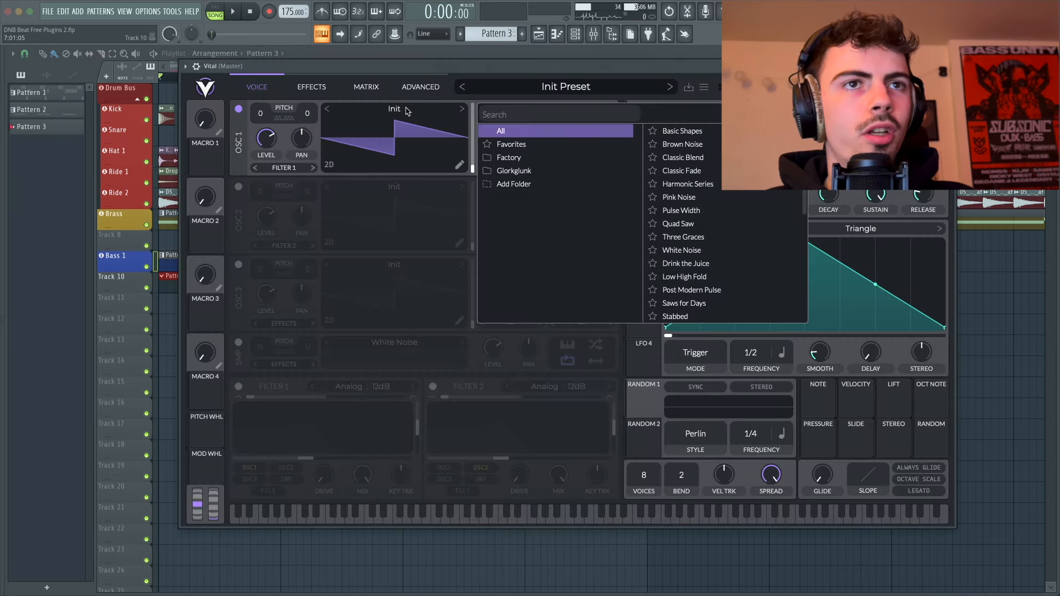
{"action": "left_click", "coordinate": [697, 131]}
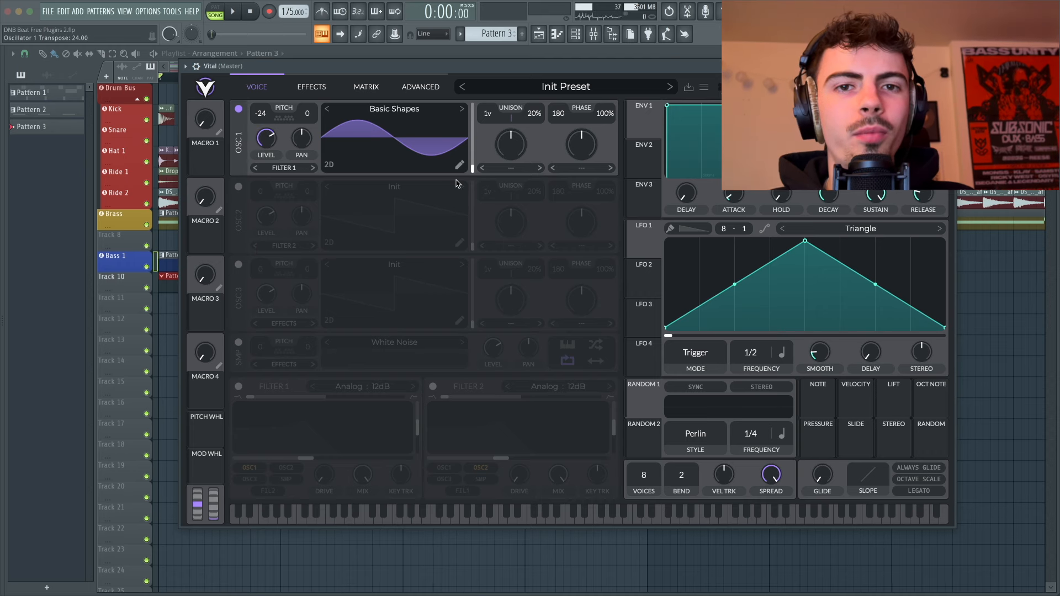
Step: Enable Vital's Soft Clip distortion, set its drive to 15 dB while testing a note, and close the synth
{"action": "left_click", "coordinate": [312, 86]}
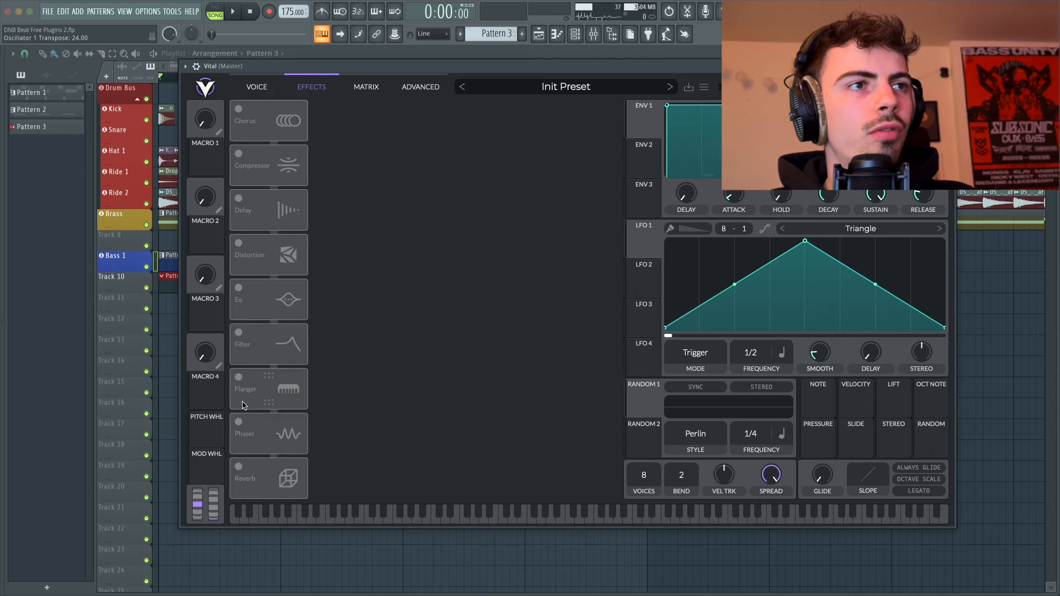
{"action": "left_click", "coordinate": [239, 243]}
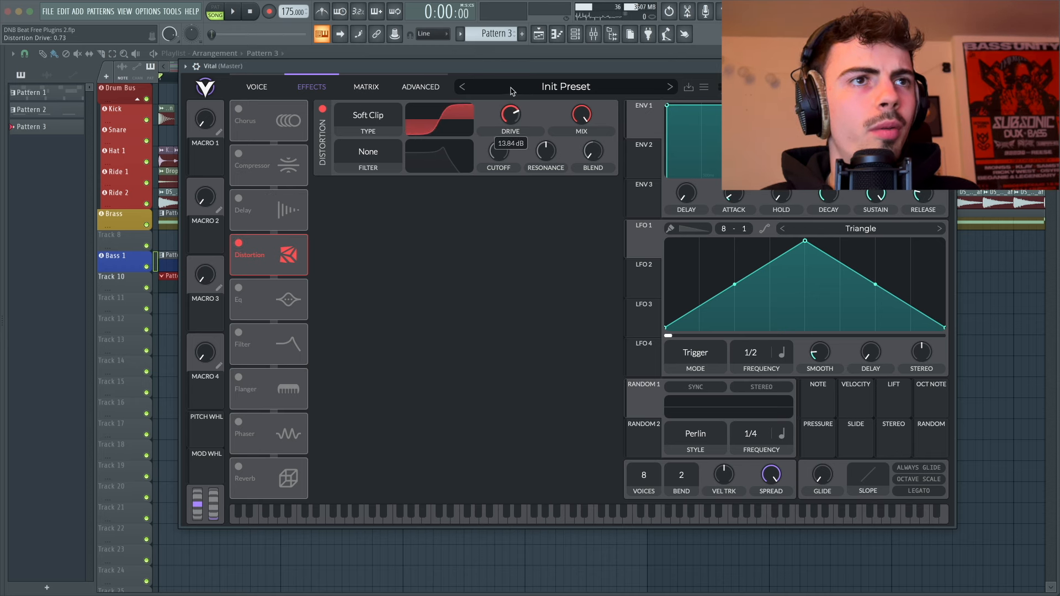
{"action": "left_click_drag", "start_coordinate": [511, 90], "coordinate": [510, 89]}
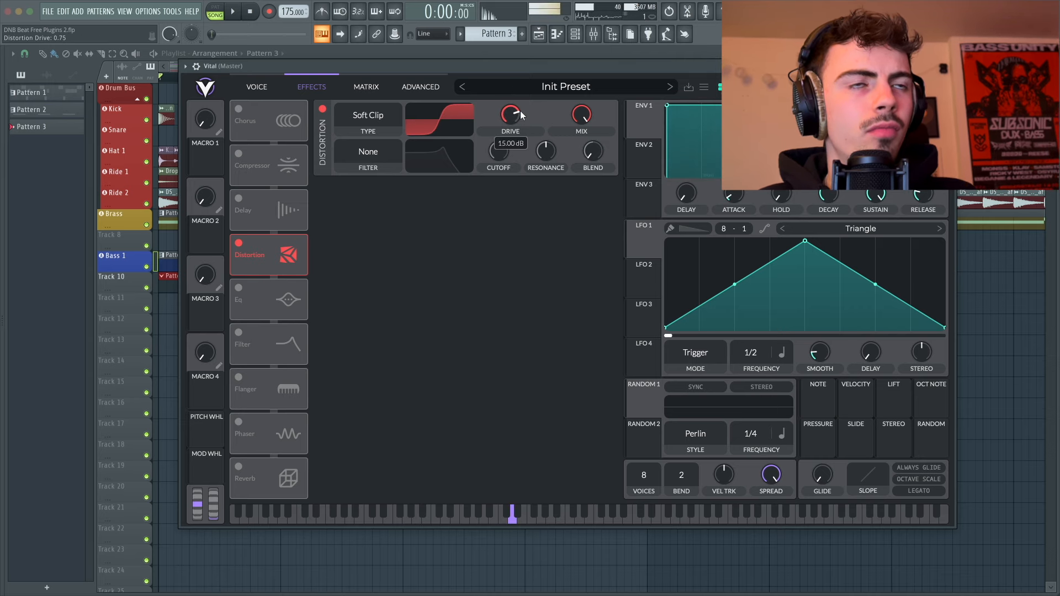
{"action": "key", "text": "Escape"}
Step: Route the new Vital channel to Insert 10, add Fruity Limiter to slot 10 in COMP mode, and set its sidechain input to 1
{"action": "key", "text": "F9"}
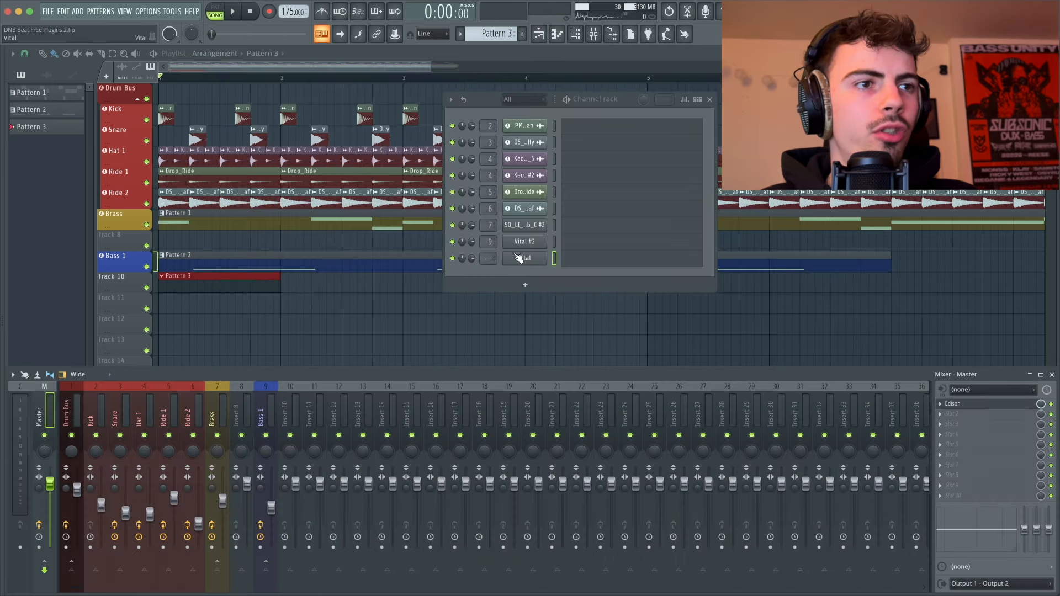
{"action": "key", "text": "ctrl+l"}
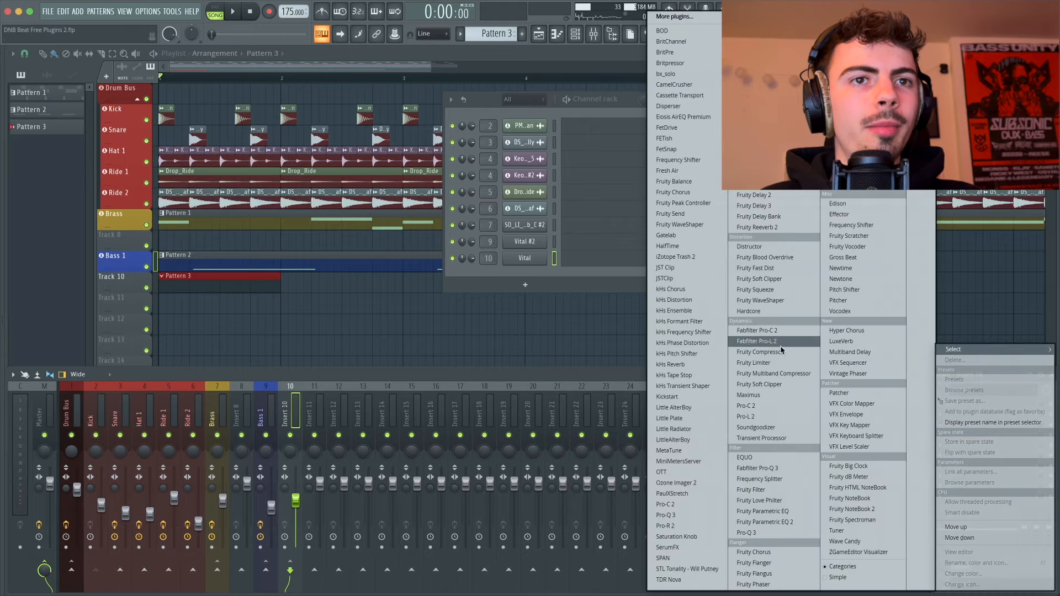
{"action": "left_click", "coordinate": [775, 363]}
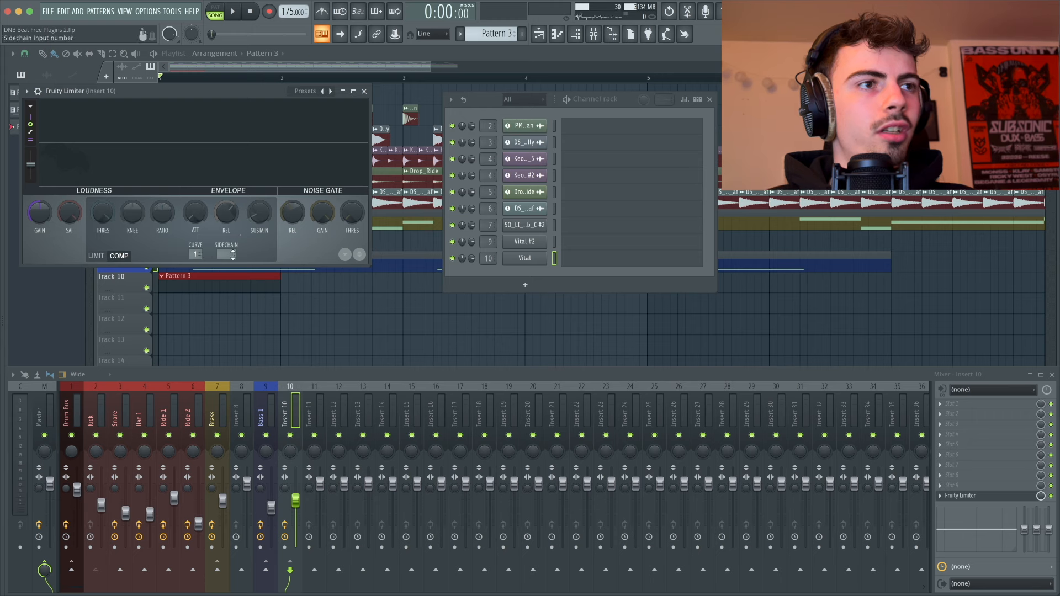
{"action": "scroll", "coordinate": [232, 255], "scroll_direction": "up", "scroll_amount": 1}
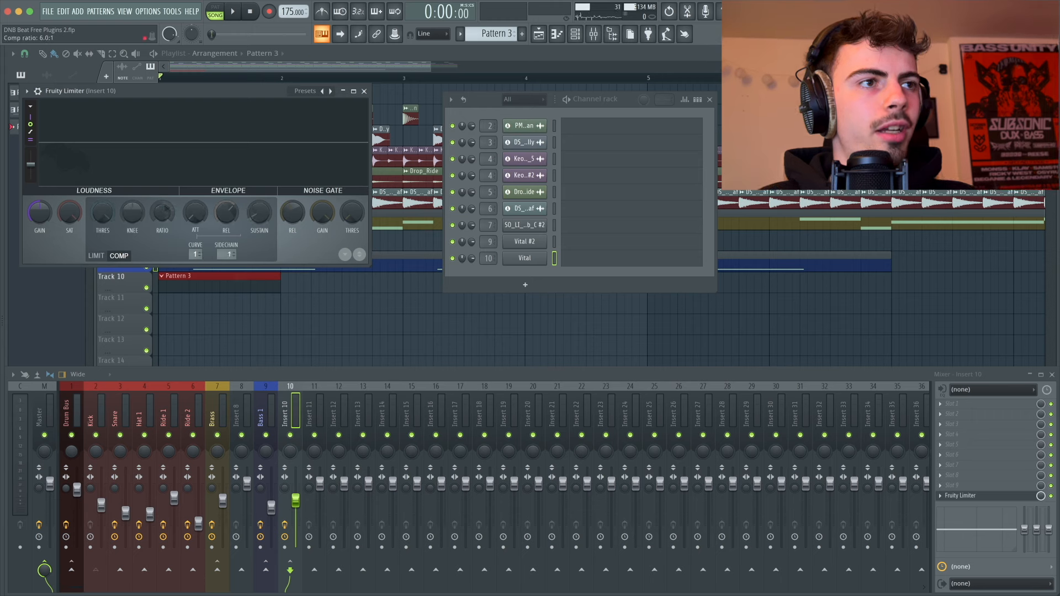
Step: Lower the Insert 10 limiter's threshold and raise its ratio, testing the ducking with a held note over the playing beat
{"action": "left_click_drag", "start_coordinate": [103, 213], "coordinate": [103, 276]}
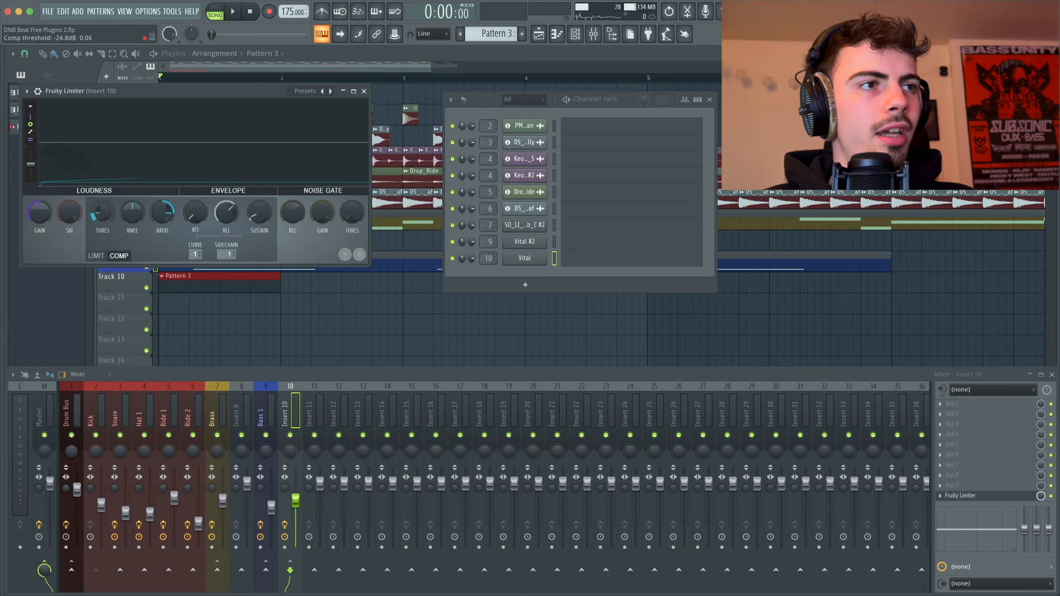
{"action": "key", "text": "space"}
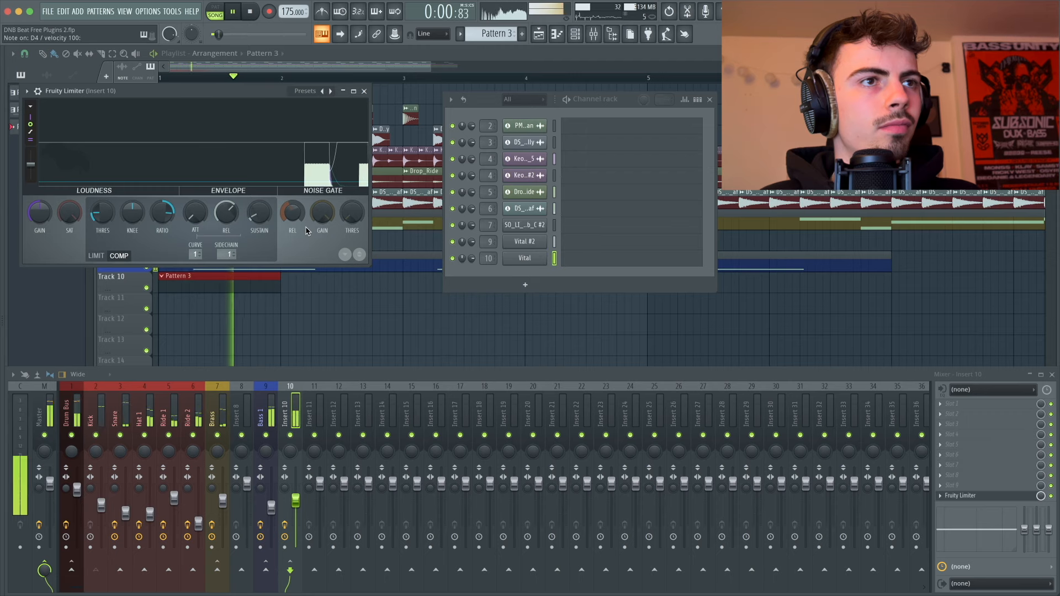
{"action": "left_click_drag", "start_coordinate": [102, 213], "coordinate": [102, 226]}
{"action": "key", "text": "space"}
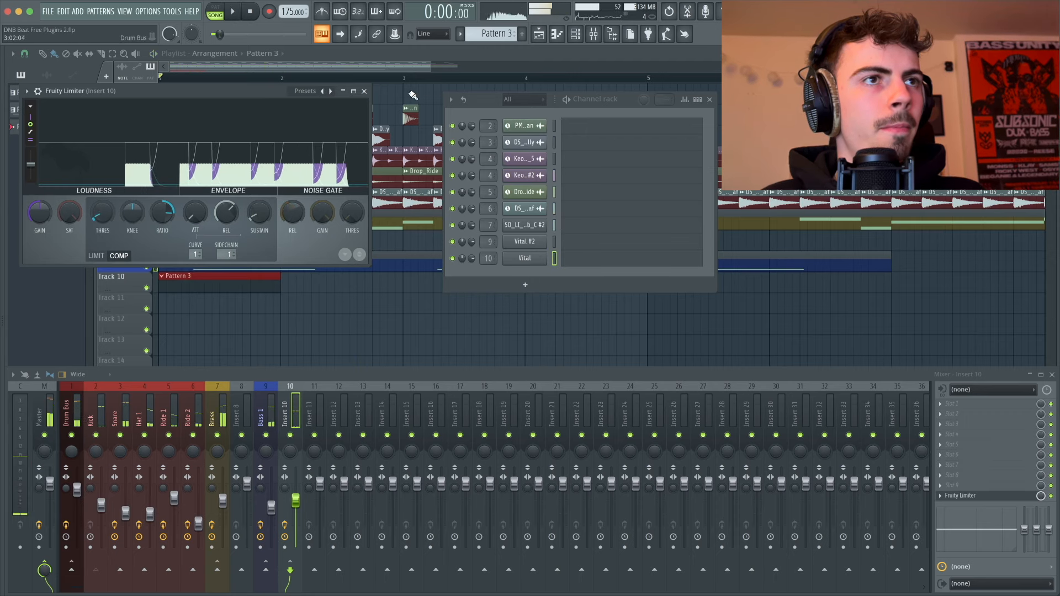
Step: Close the limiter and copy all Vital #2 notes from Pattern 2 into the Vital channel's piano roll in Pattern 3
{"action": "left_click", "coordinate": [364, 91]}
{"action": "double_click", "coordinate": [275, 264]}
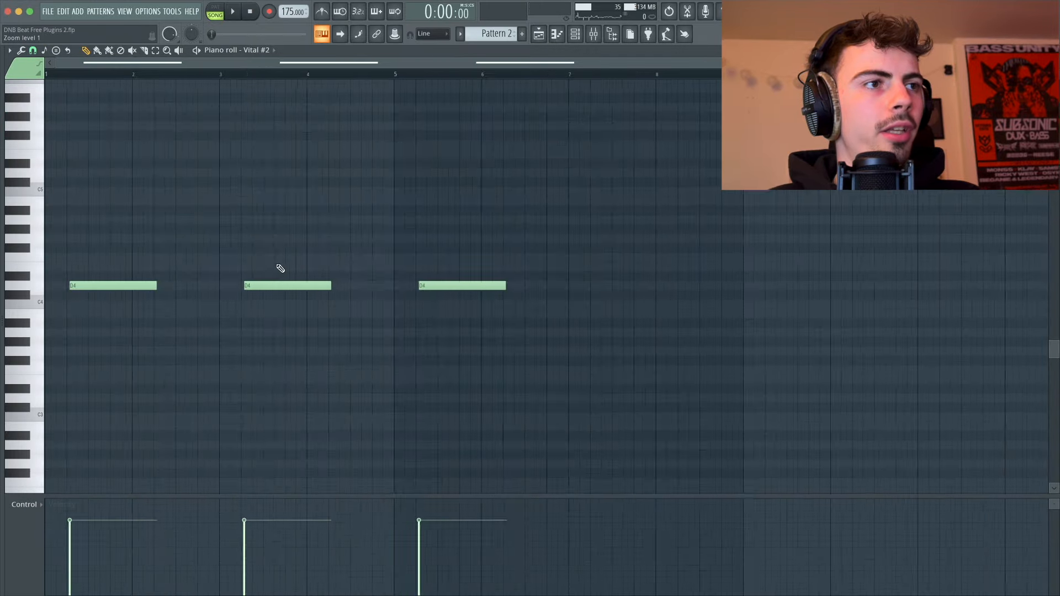
{"action": "key", "text": "super+a"}
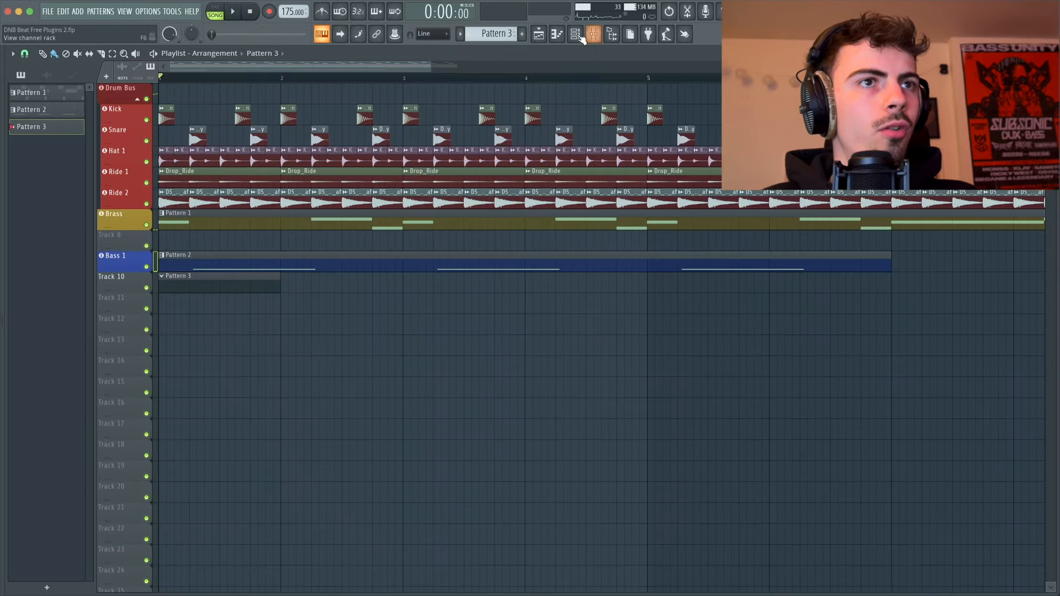
{"action": "left_click", "coordinate": [580, 35]}
{"action": "left_click", "coordinate": [575, 264]}
{"action": "key", "text": "super+v"}
{"action": "key", "text": "super+d"}
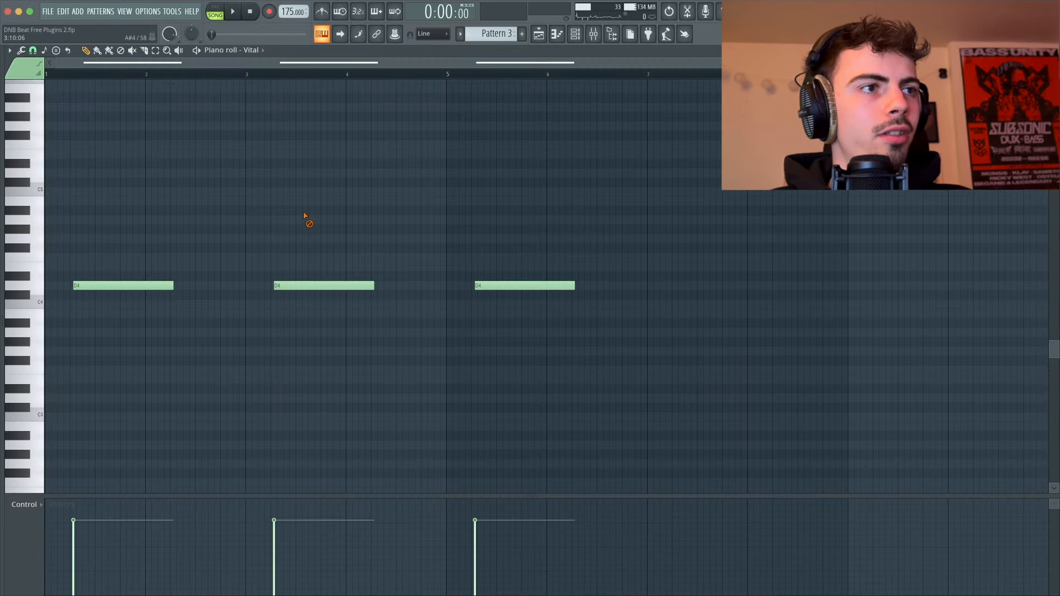
Step: Play the arrangement to check the sub bass against the drums, brass and Bass 1, and stop playback
{"action": "key", "text": "space"}
{"action": "key", "text": "Escape"}
{"action": "key", "text": "Escape"}
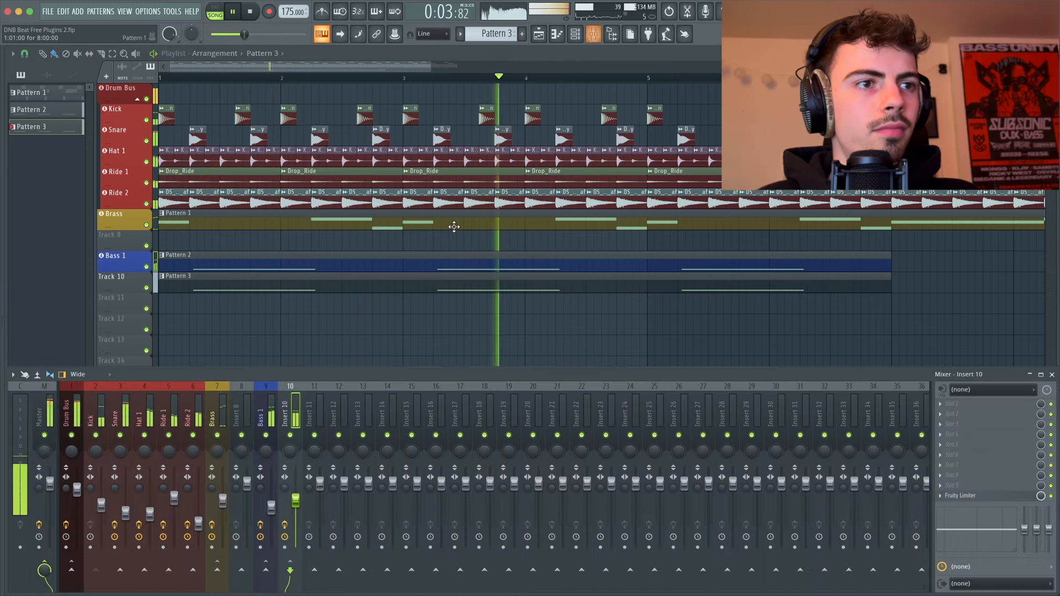
{"action": "key", "text": "F9"}
{"action": "key", "text": "space"}
{"action": "left_click", "coordinate": [271, 506]}
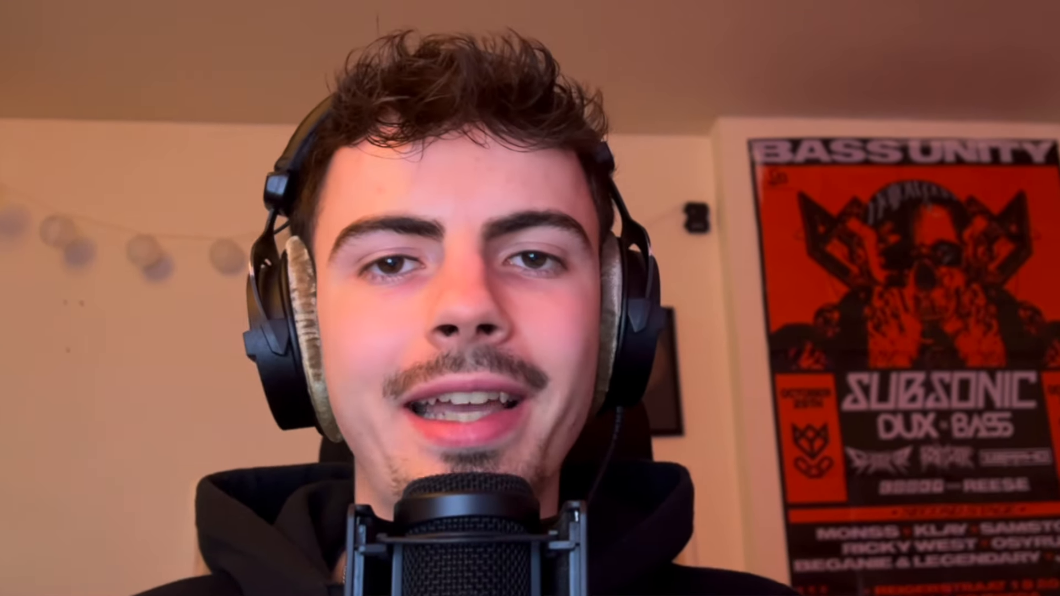
Step: Clone the Vital channel and assign LFO 1 to oscillator 1's level in the cloned synth
{"action": "right_click", "coordinate": [529, 260]}
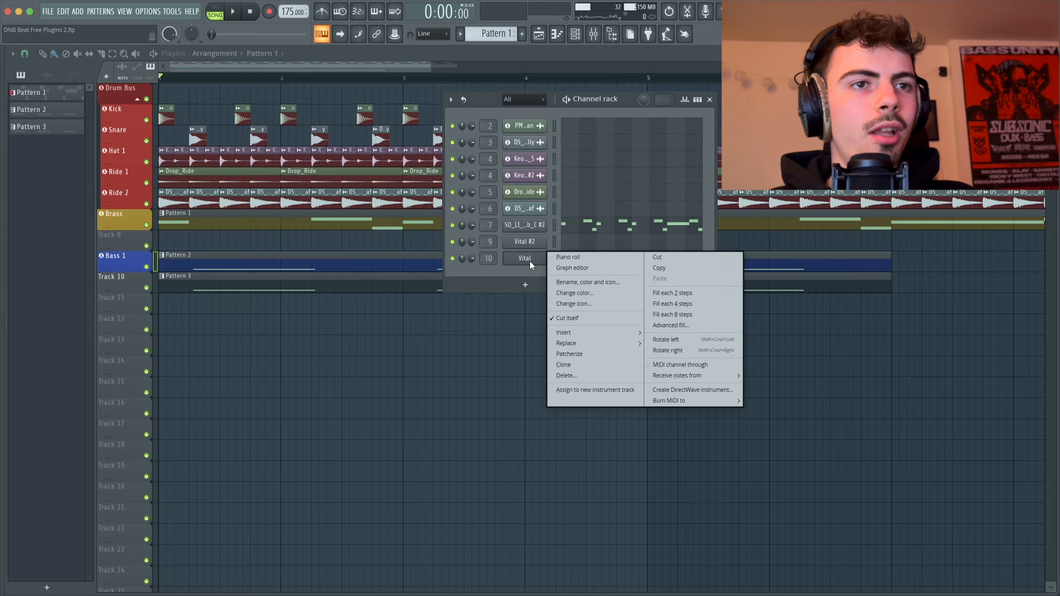
{"action": "left_click", "coordinate": [564, 364]}
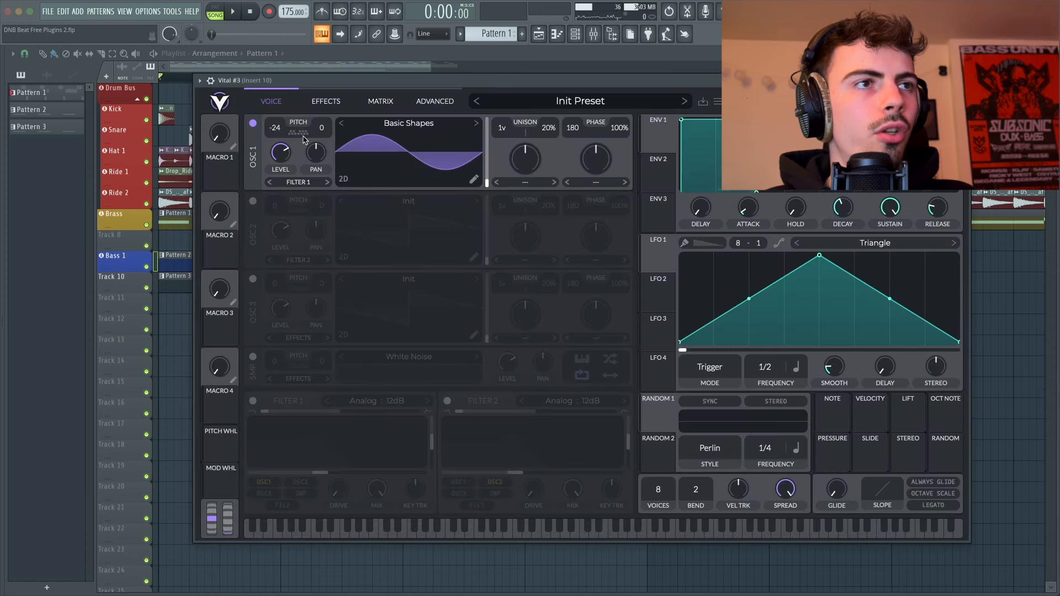
{"action": "left_click_drag", "start_coordinate": [657, 258], "coordinate": [280, 154]}
Step: Reshape LFO 1 by moving its peak close to the start and bending the falling curve, testing the sound with a few notes
{"action": "left_click_drag", "start_coordinate": [819, 257], "coordinate": [700, 244]}
{"action": "double_click", "coordinate": [803, 276]}
{"action": "left_click_drag", "start_coordinate": [800, 275], "coordinate": [758, 270]}
{"action": "key", "text": "c"}
{"action": "key", "text": "d"}
{"action": "key", "text": "x"}
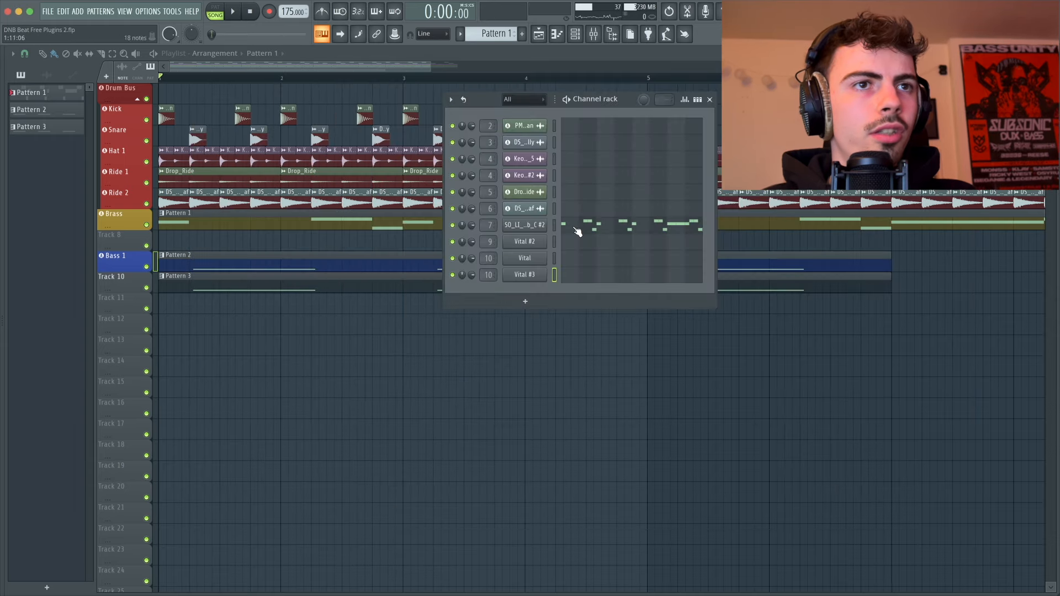
Step: Copy all brass notes from Pattern 1 into a new Pattern 4 for Vital #3 and place its clip at the start of Track 8
{"action": "left_click", "coordinate": [576, 230]}
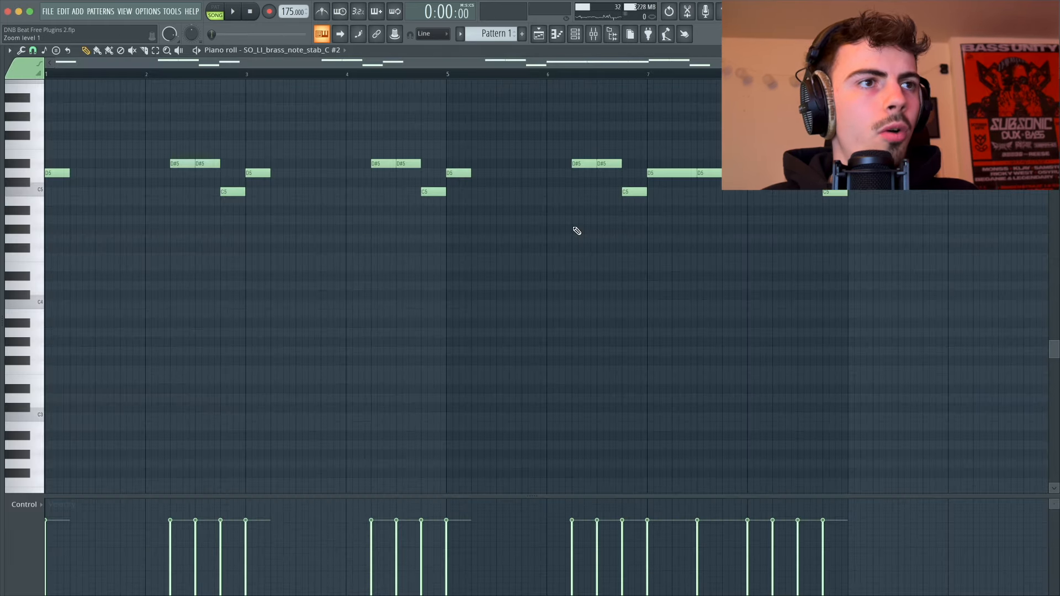
{"action": "key", "text": "super+a"}
{"action": "key", "text": "Escape"}
{"action": "left_click", "coordinate": [237, 257]}
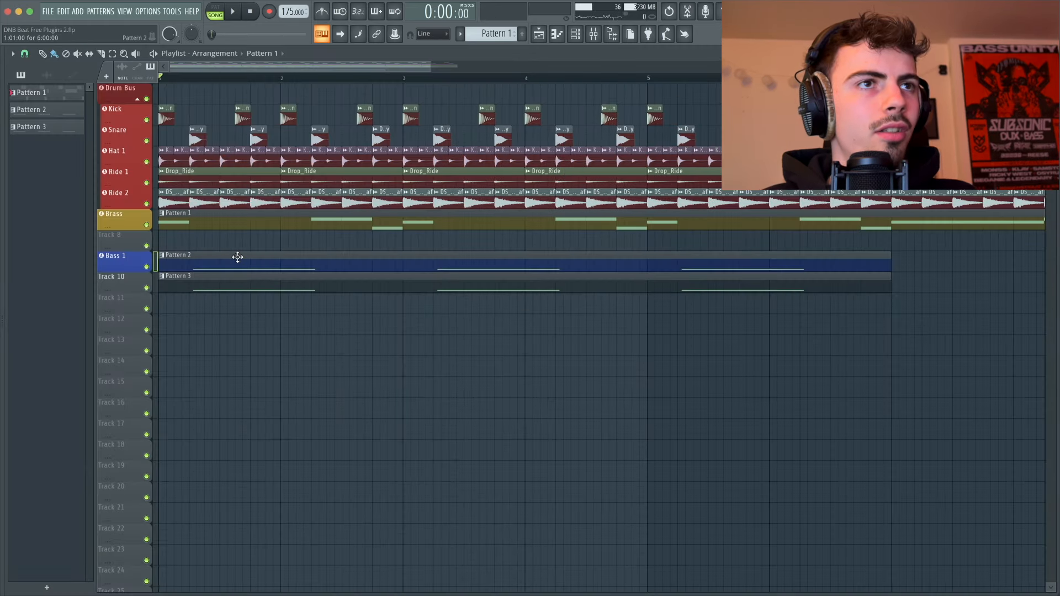
{"action": "left_click", "coordinate": [522, 33]}
{"action": "left_click_drag", "start_coordinate": [327, 237], "coordinate": [89, 248]}
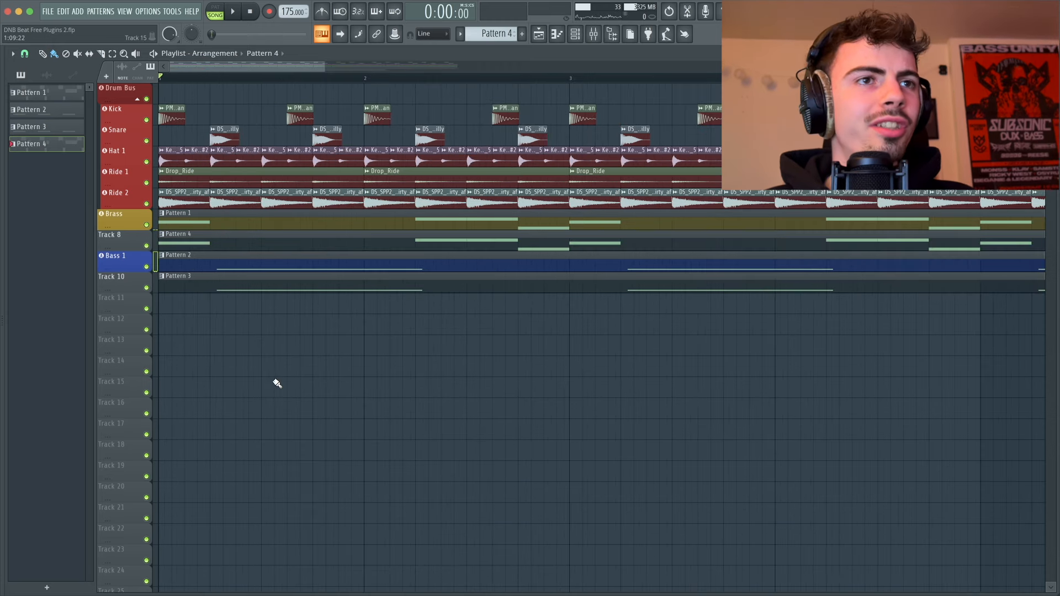
{"action": "scroll", "coordinate": [277, 383], "scroll_direction": "down", "scroll_amount": 4}
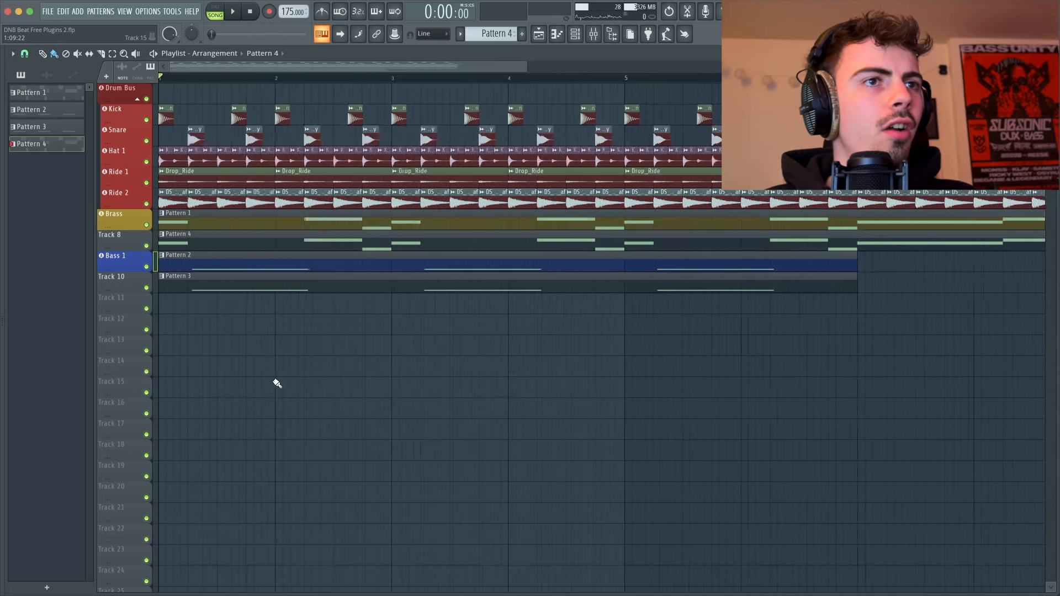